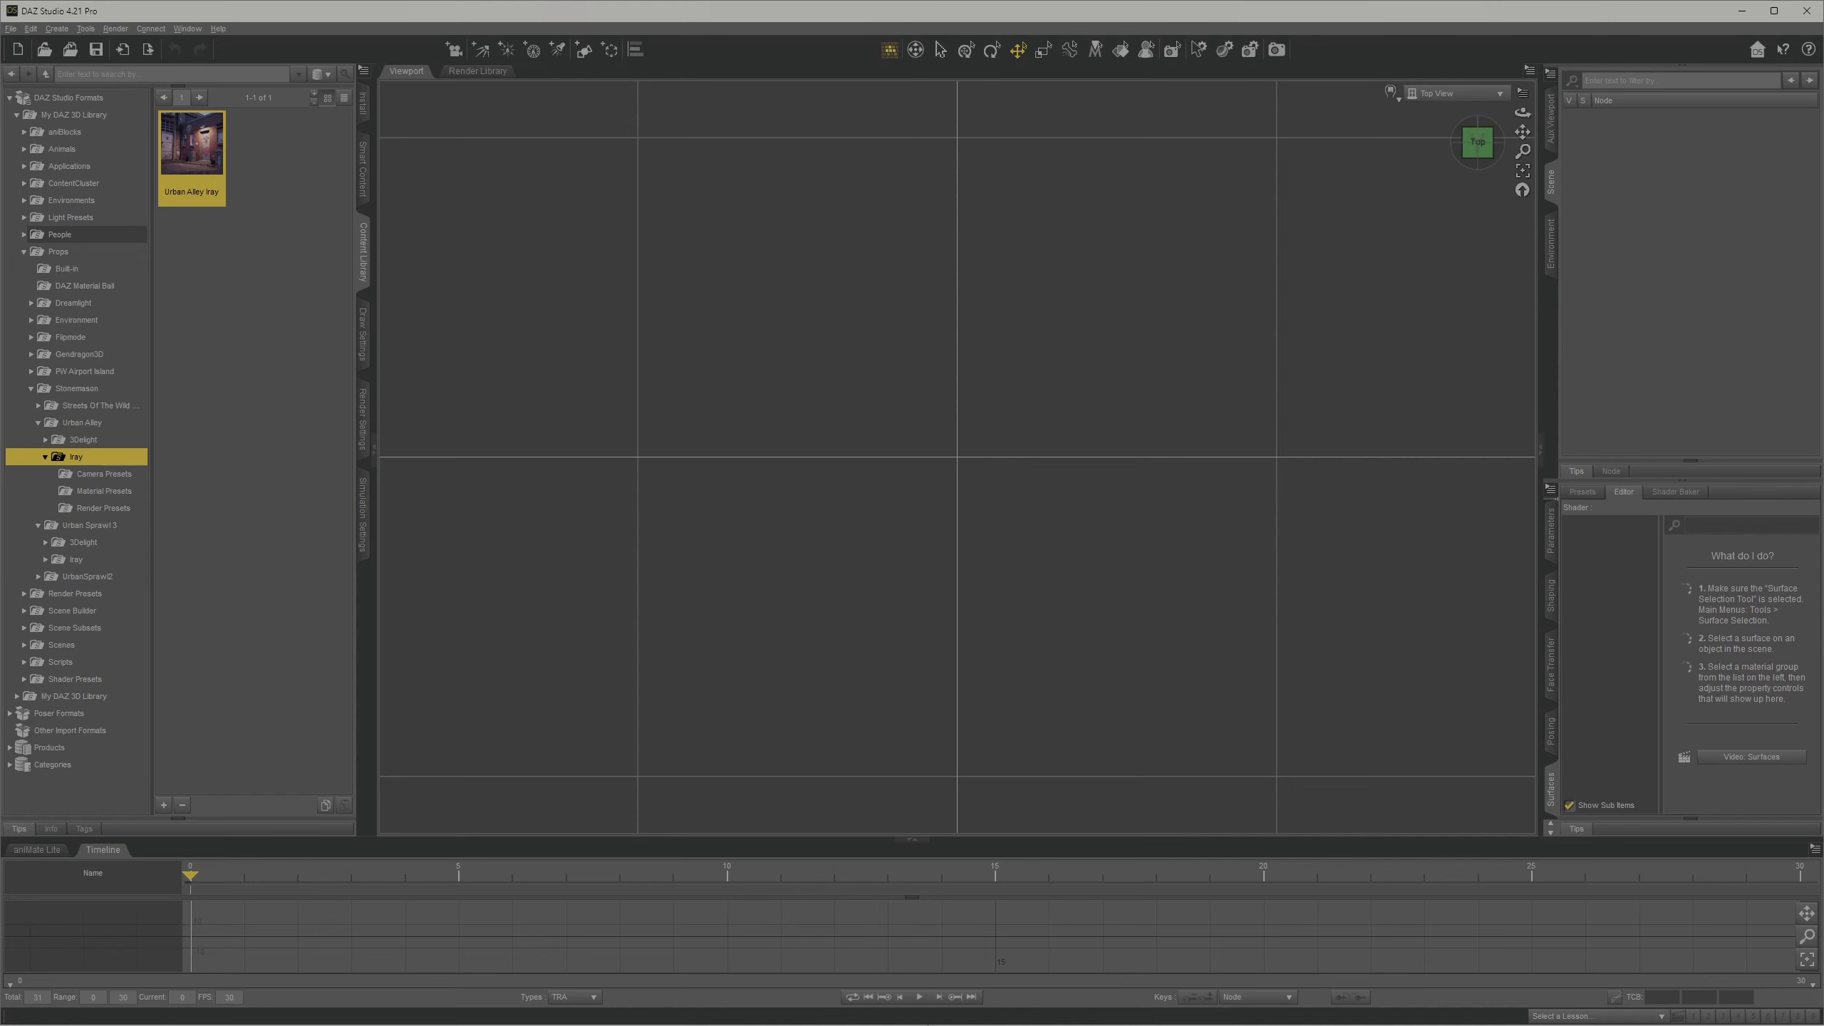
Step: Switch to the Epic Games Launcher and launch Unreal Engine 5.1.1 from the library
left_click(1106, 1008)
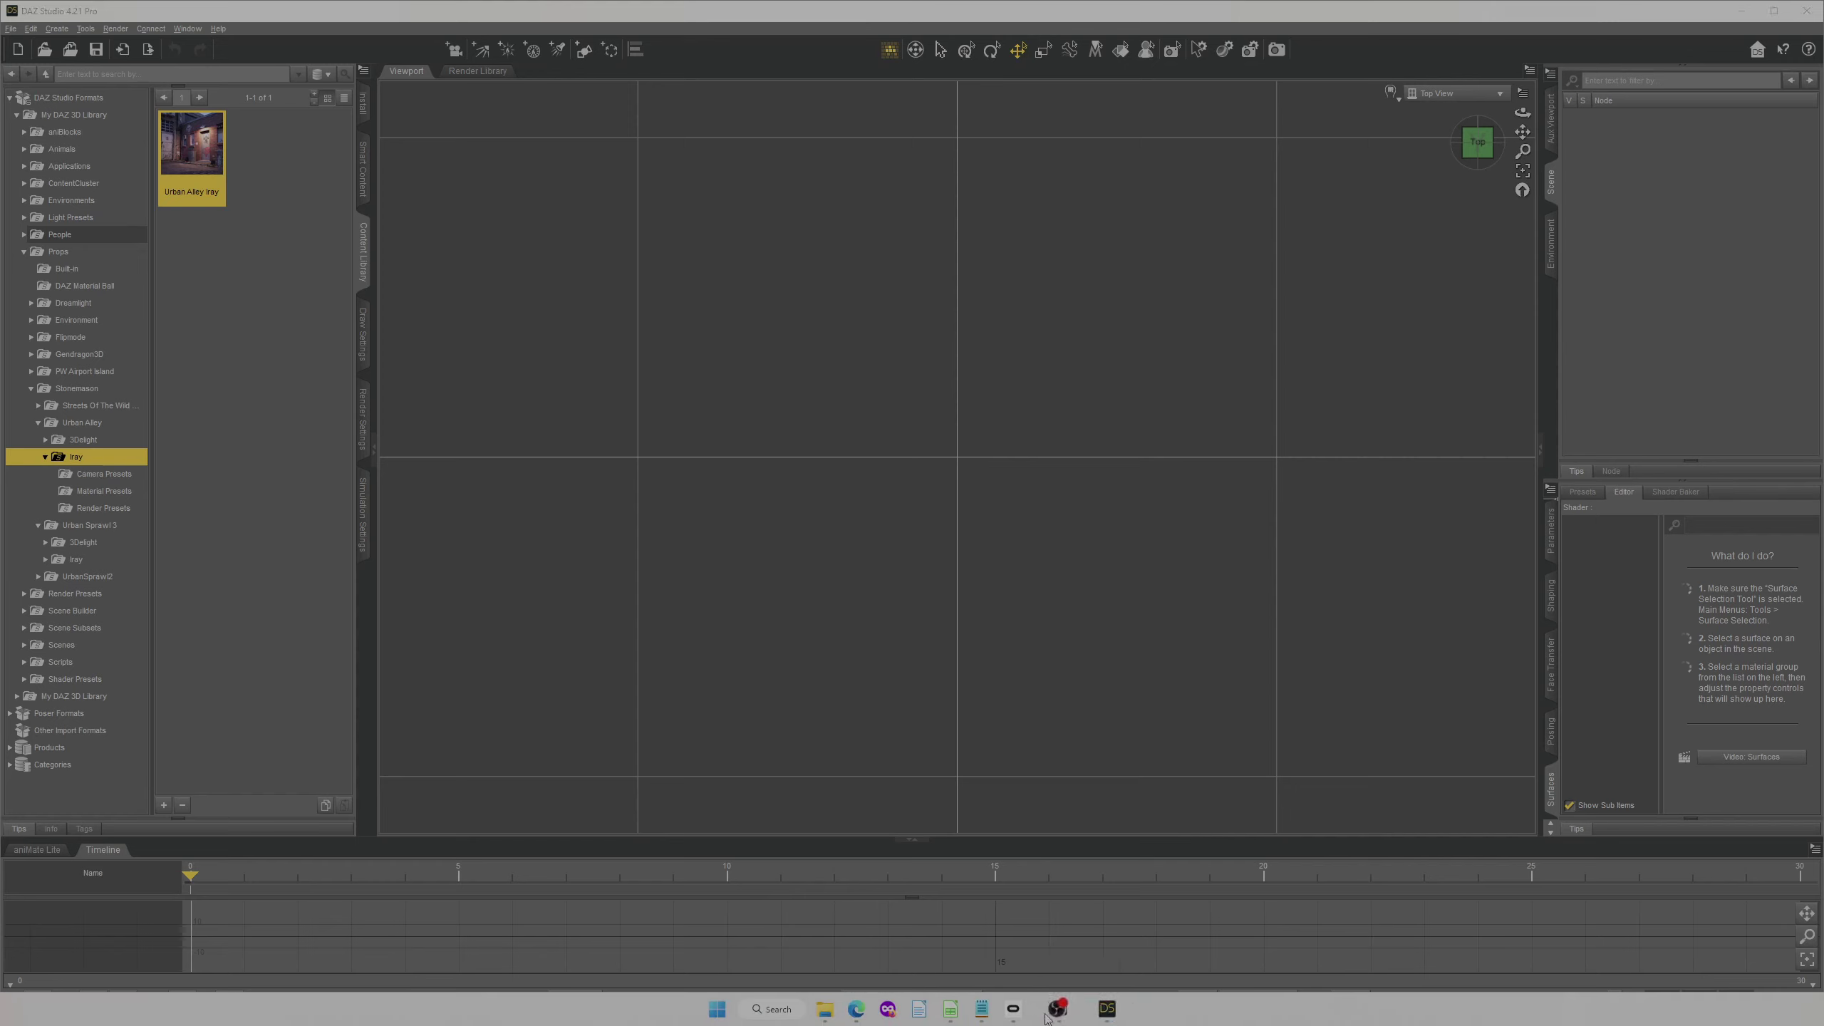
mouse_move(1025, 1008)
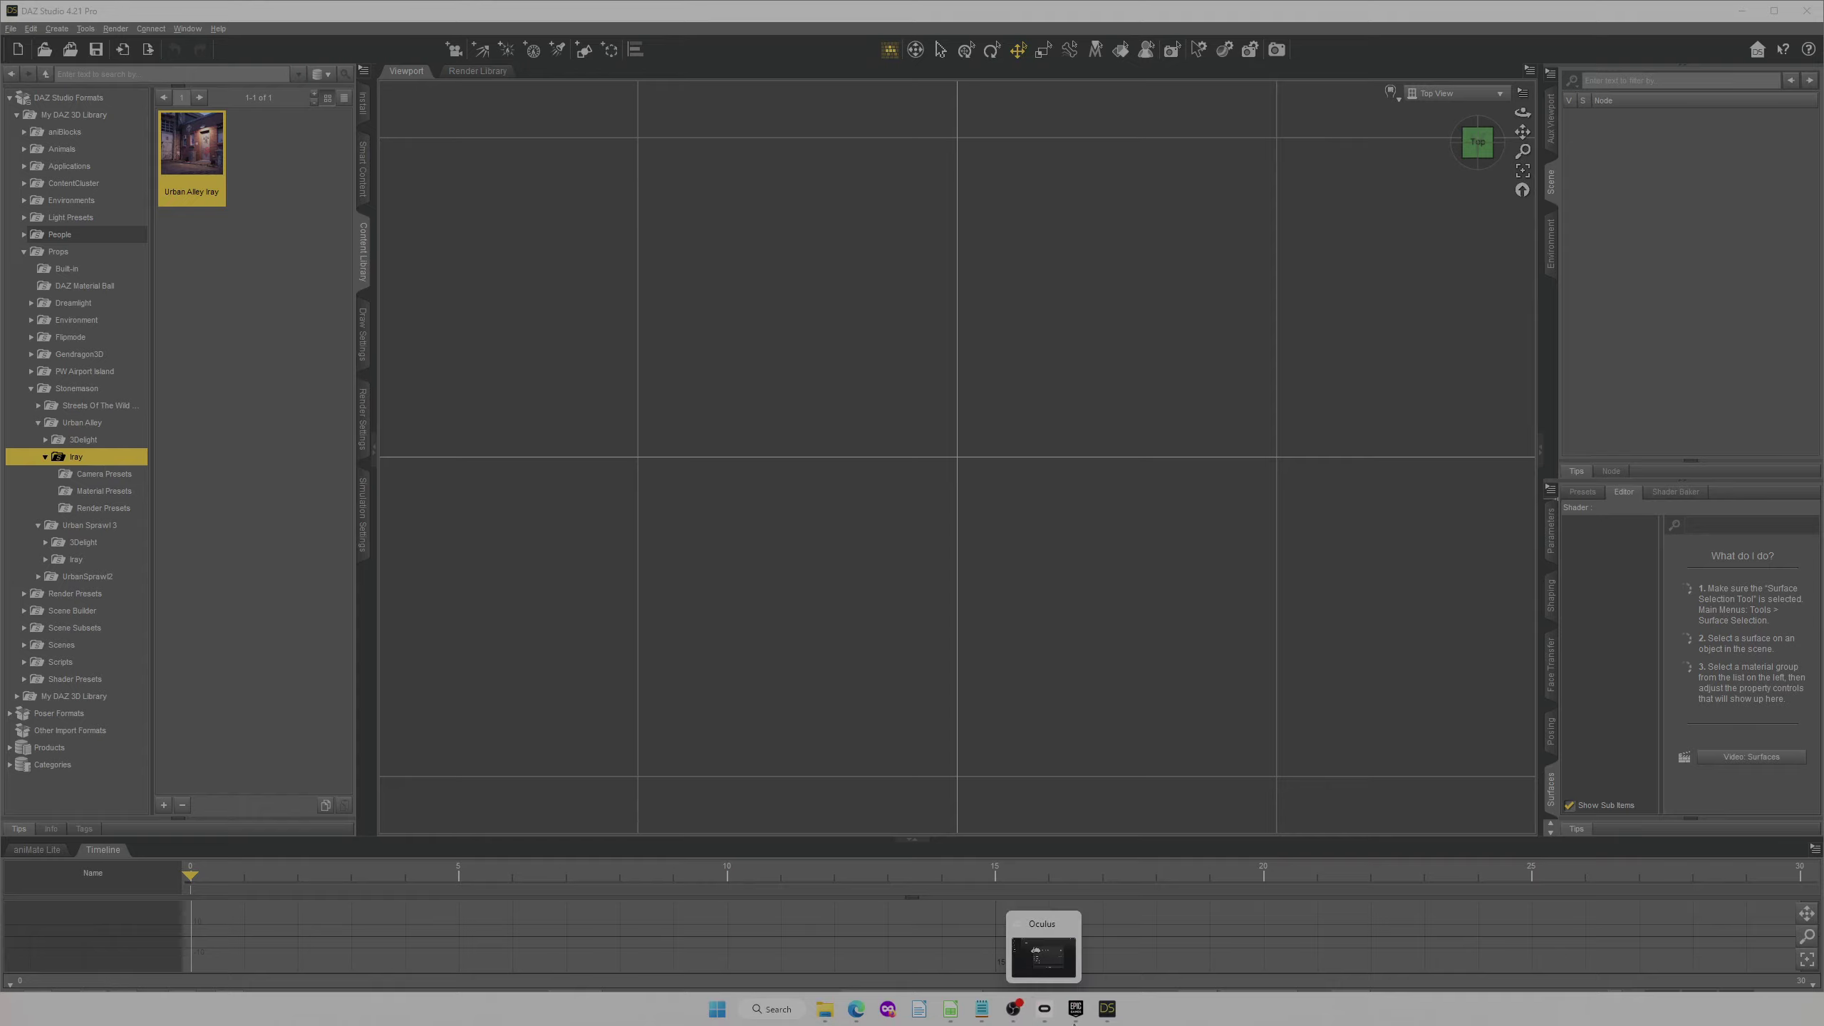
left_click(1051, 947)
left_click_drag(914, 14, 1099, 40)
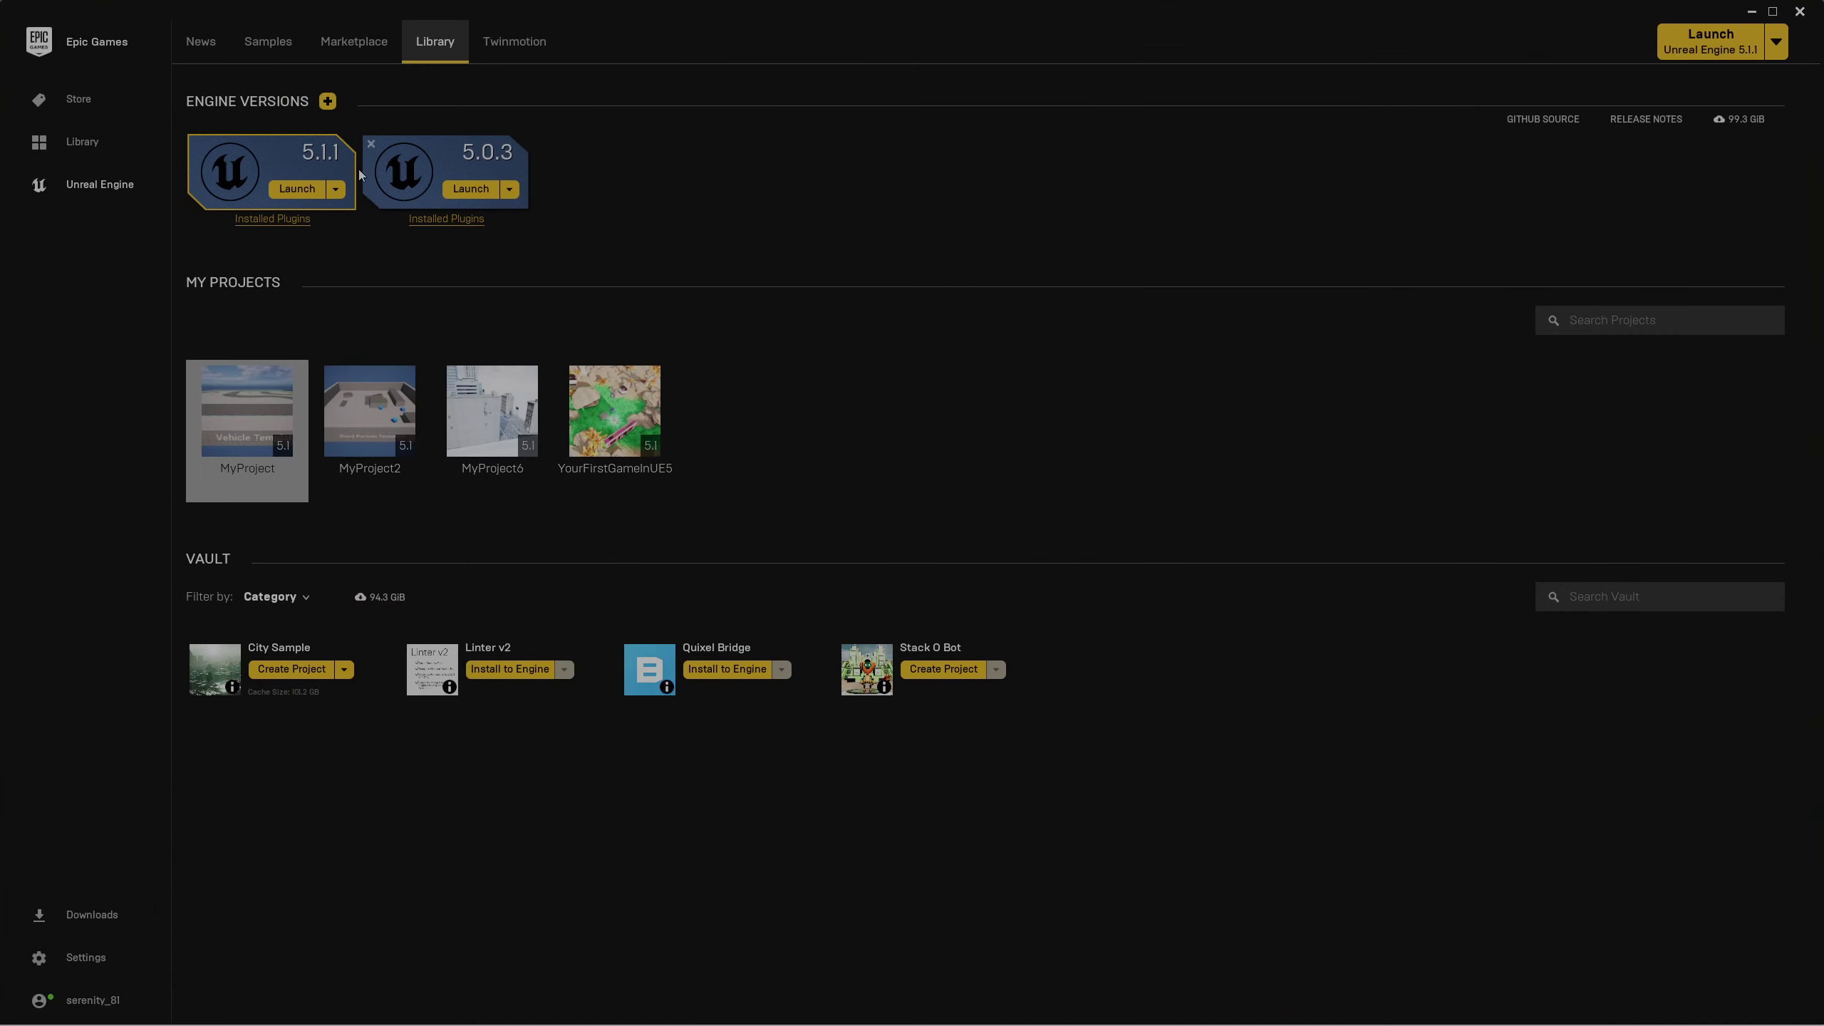
left_click(335, 190)
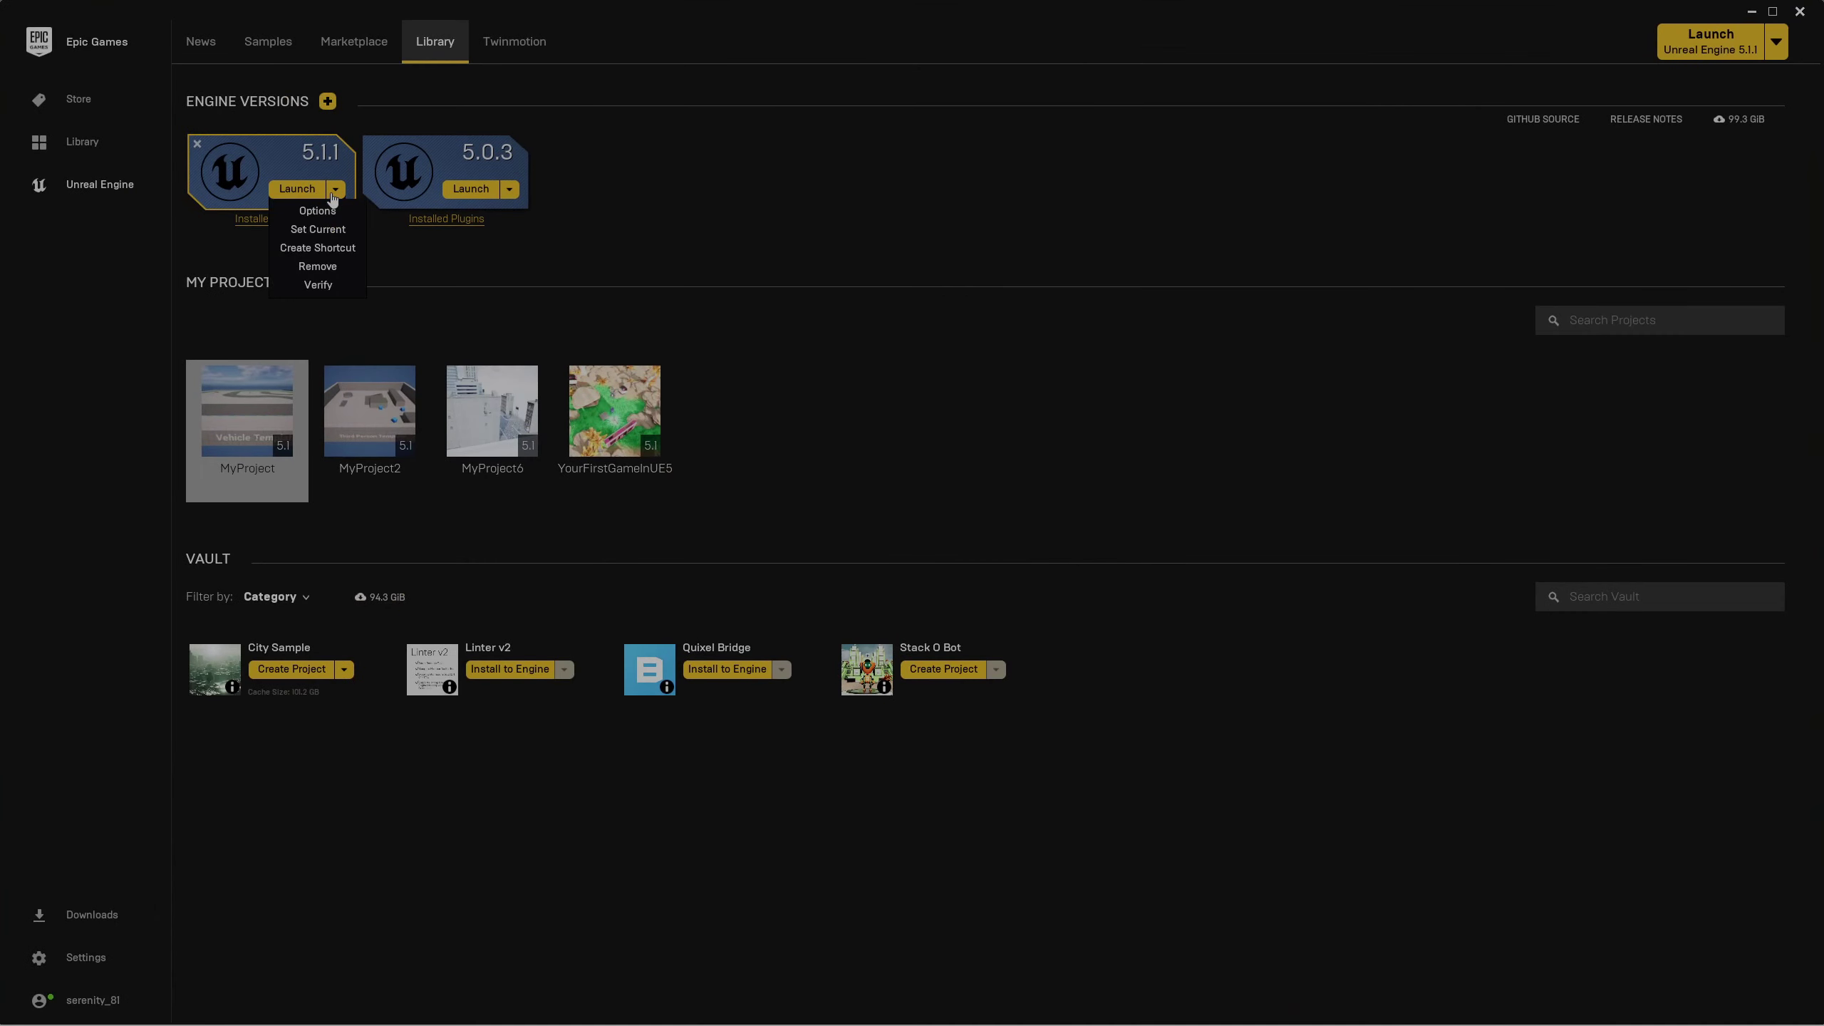
left_click(305, 188)
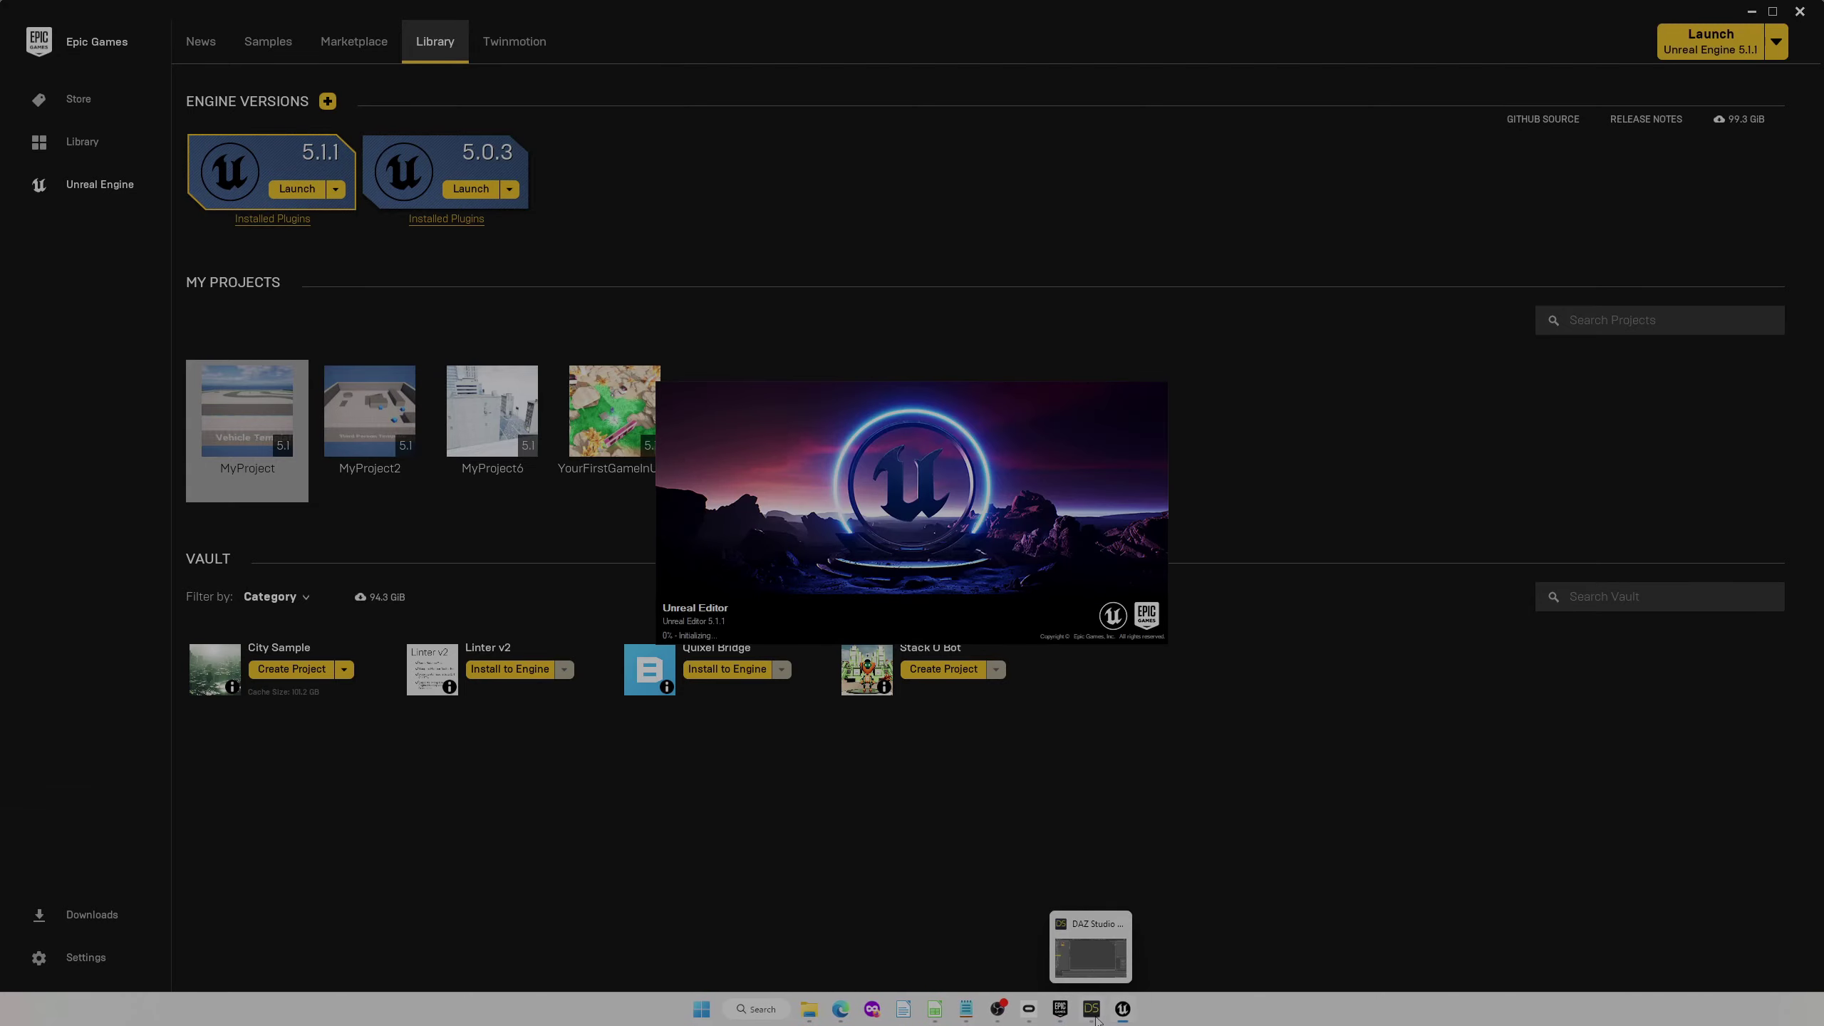
Step: Return to DAZ Studio and load the Urban Alley Iray environment into the empty scene
left_click(1081, 1010)
left_click(1081, 1009)
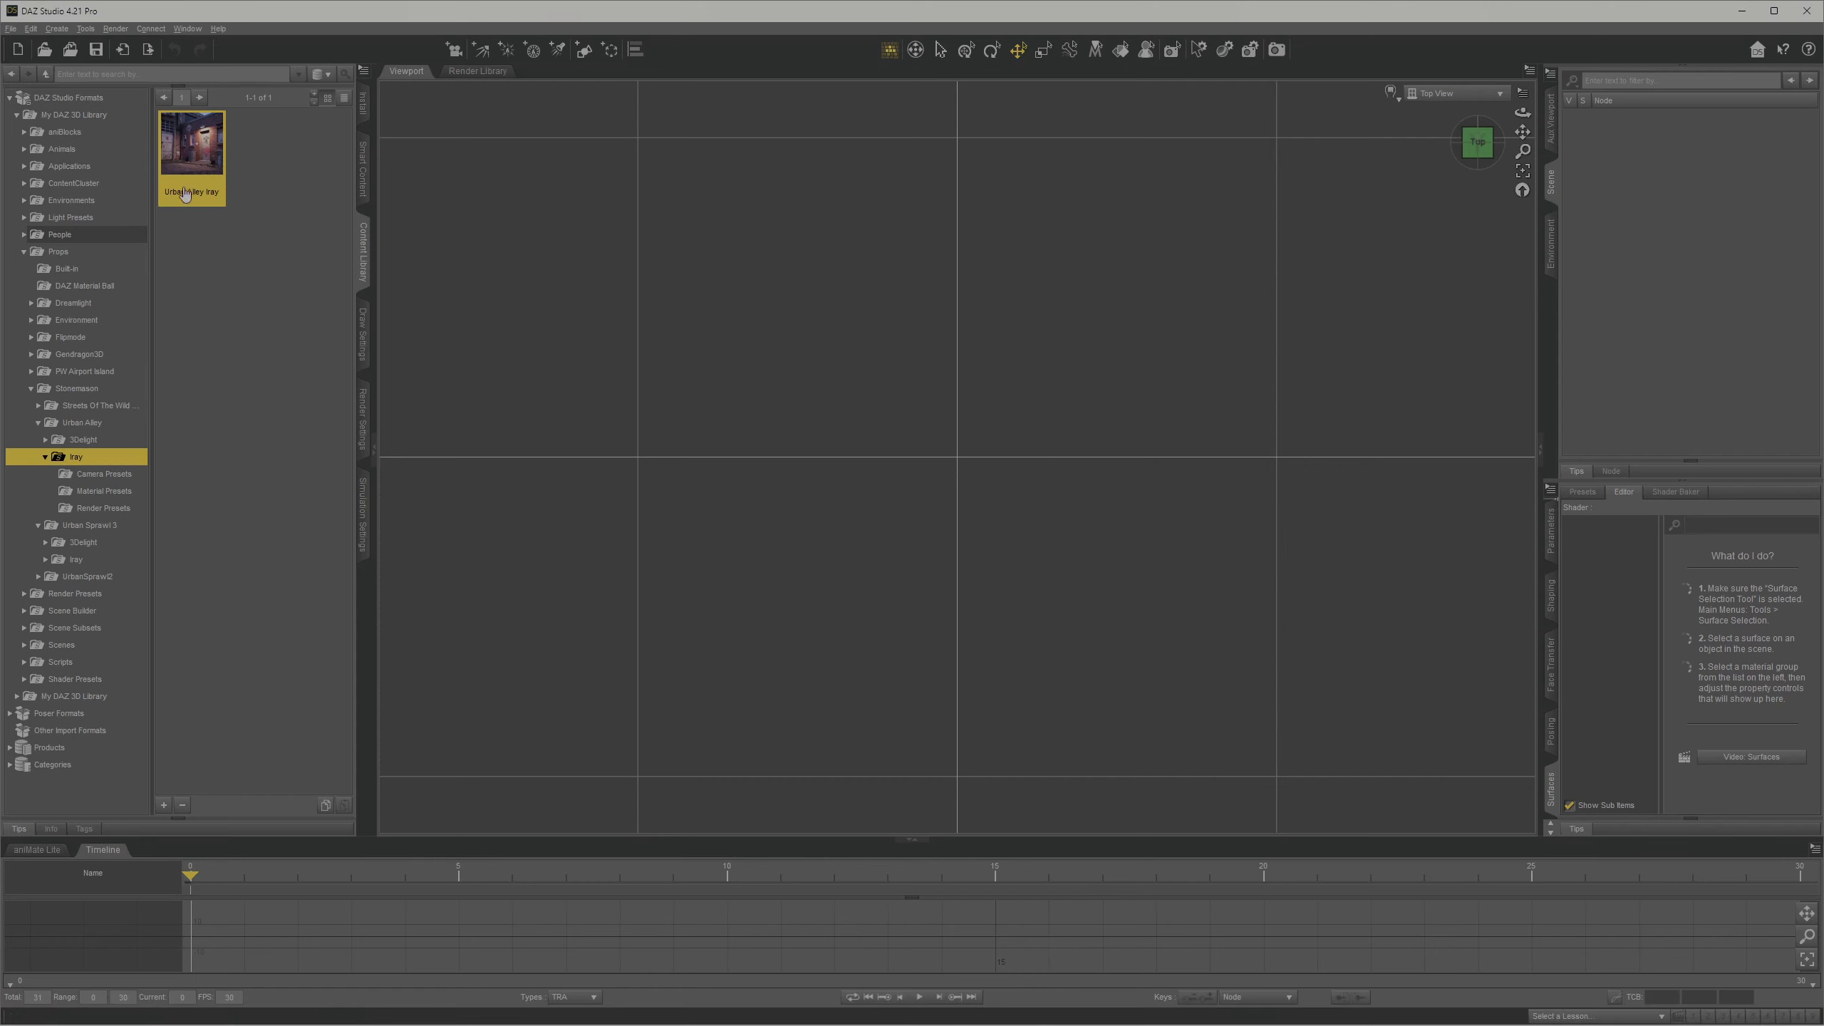
left_click_drag(189, 158, 781, 372)
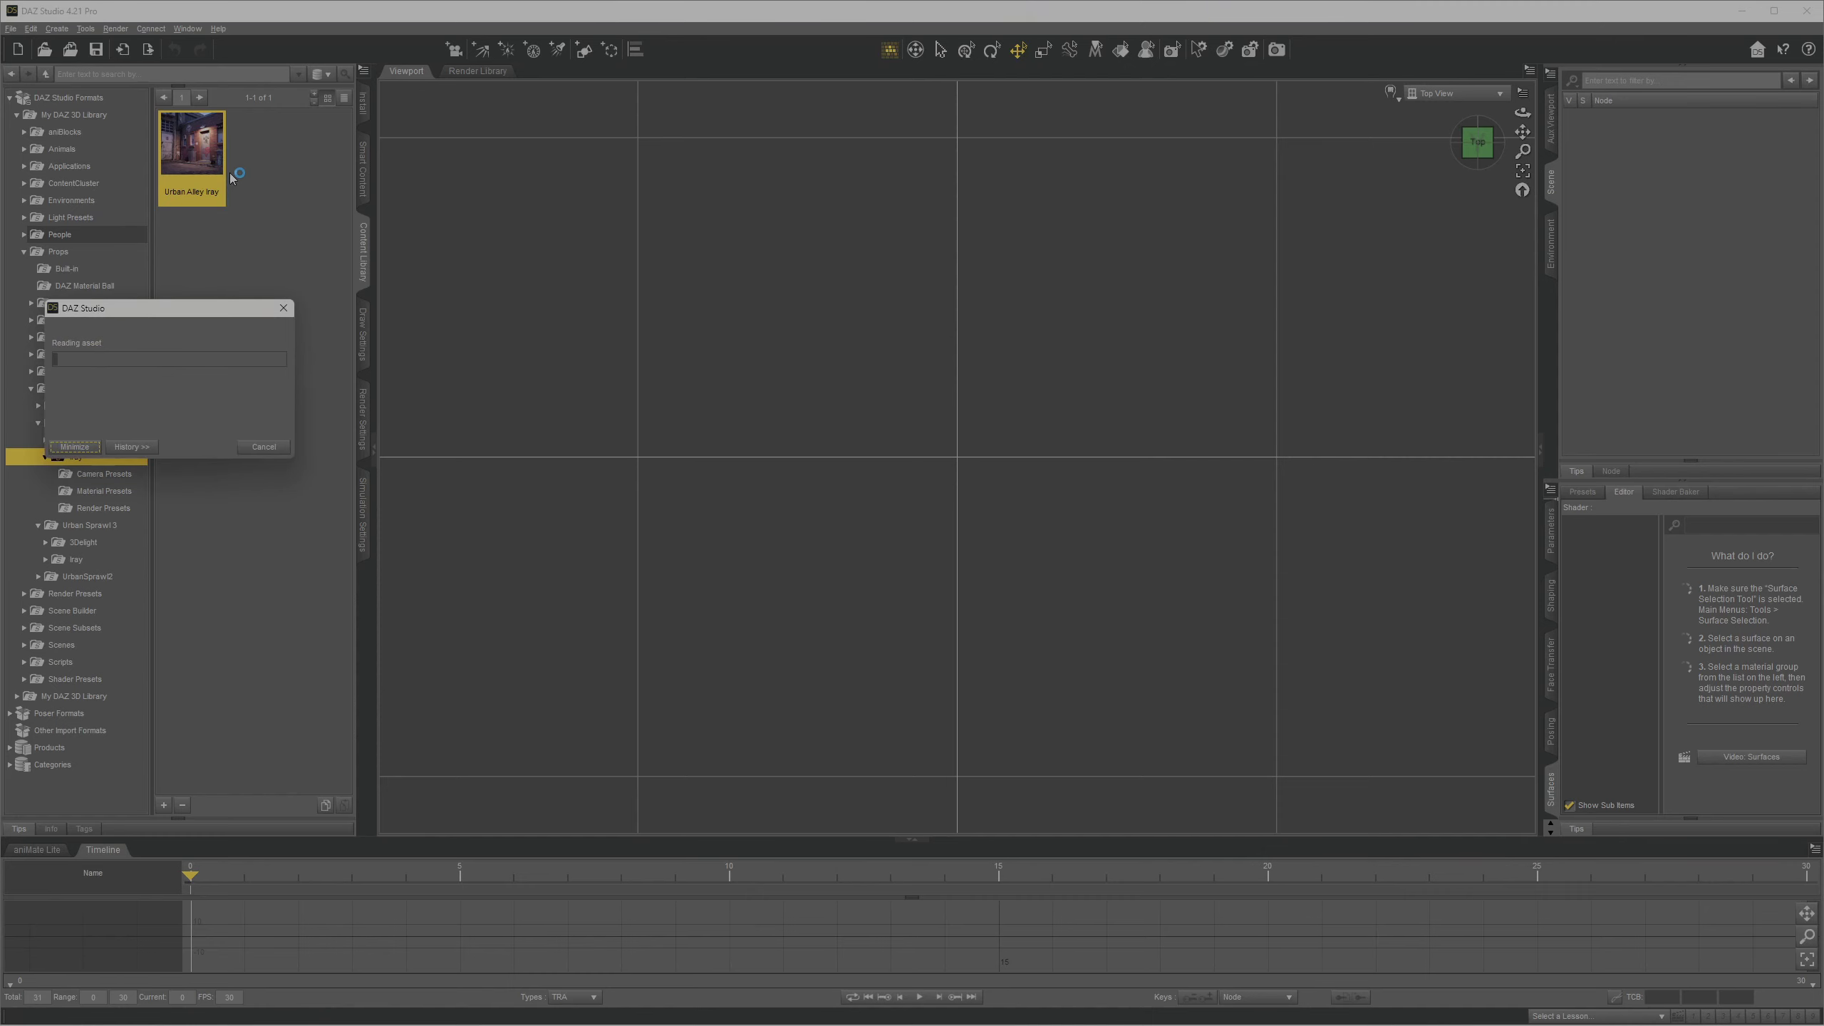
left_click_drag(194, 316, 822, 461)
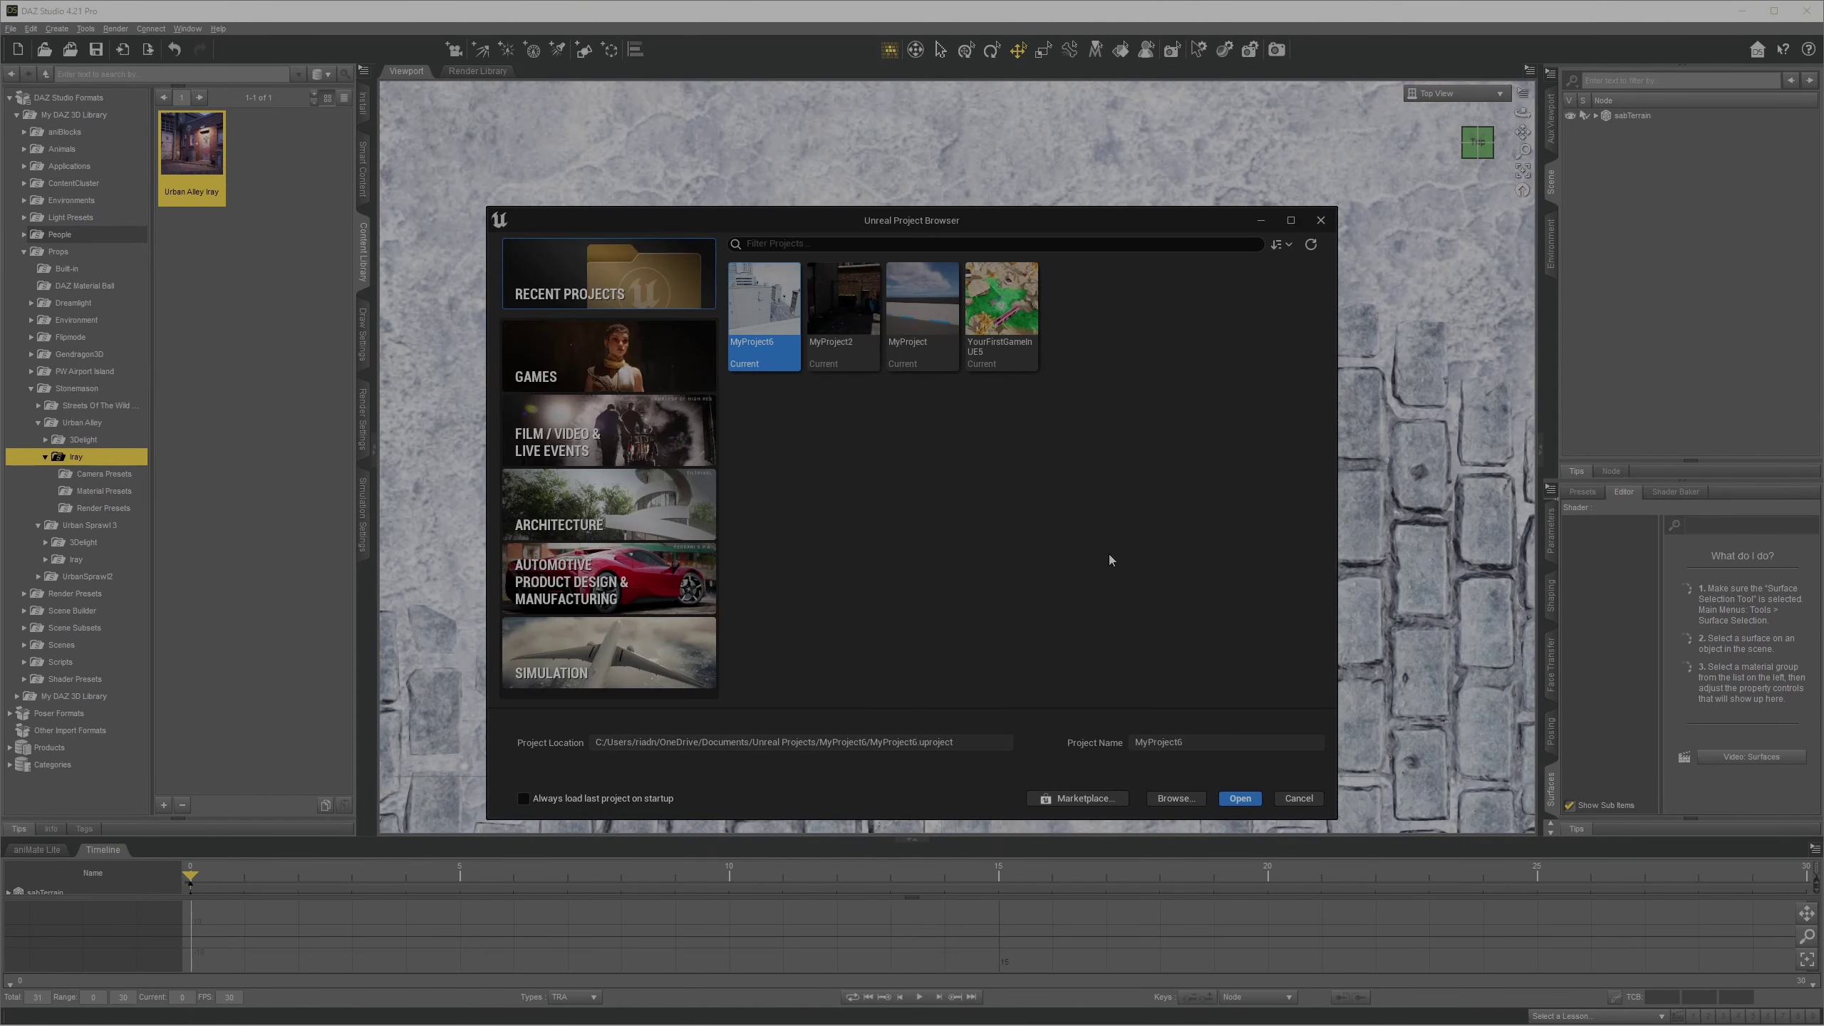
Step: In the Unreal Project Browser, create a Third Person game project named DAzEnviroment
left_click(599, 370)
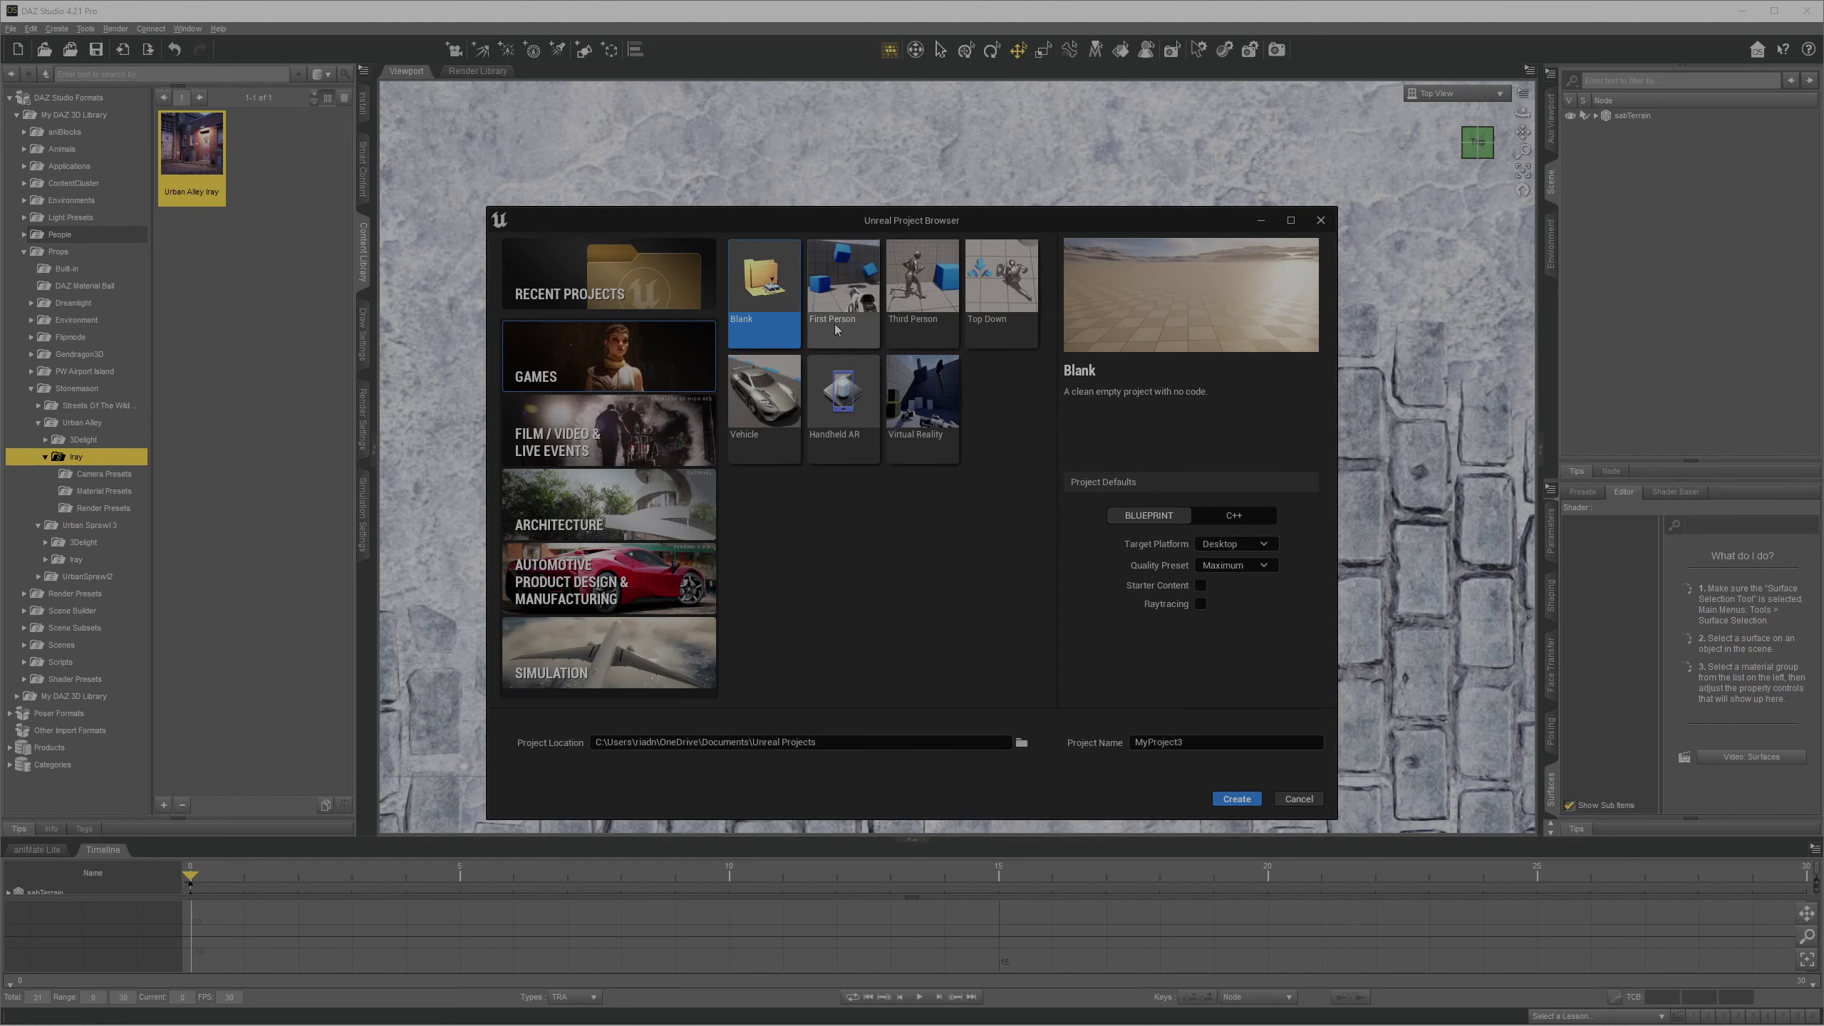
left_click(922, 287)
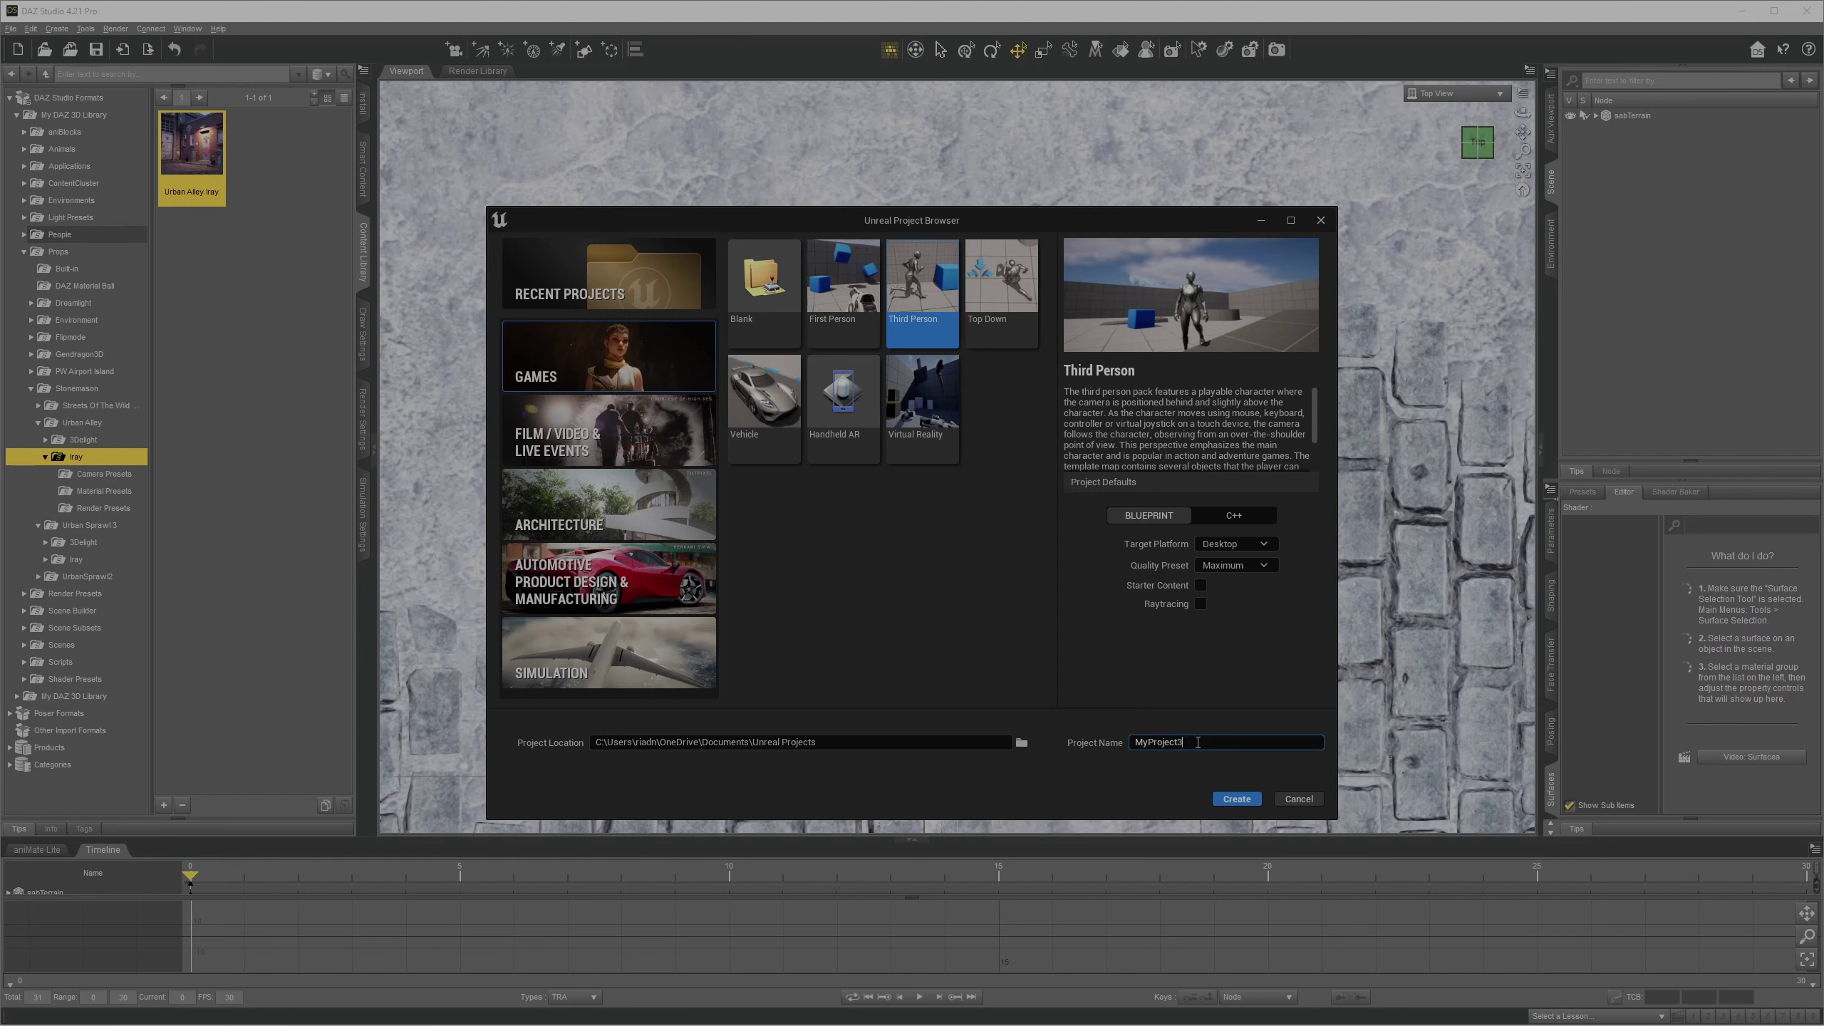
type("DAz")
key("BackSpace")
type("Enviromen")
left_click(1237, 799)
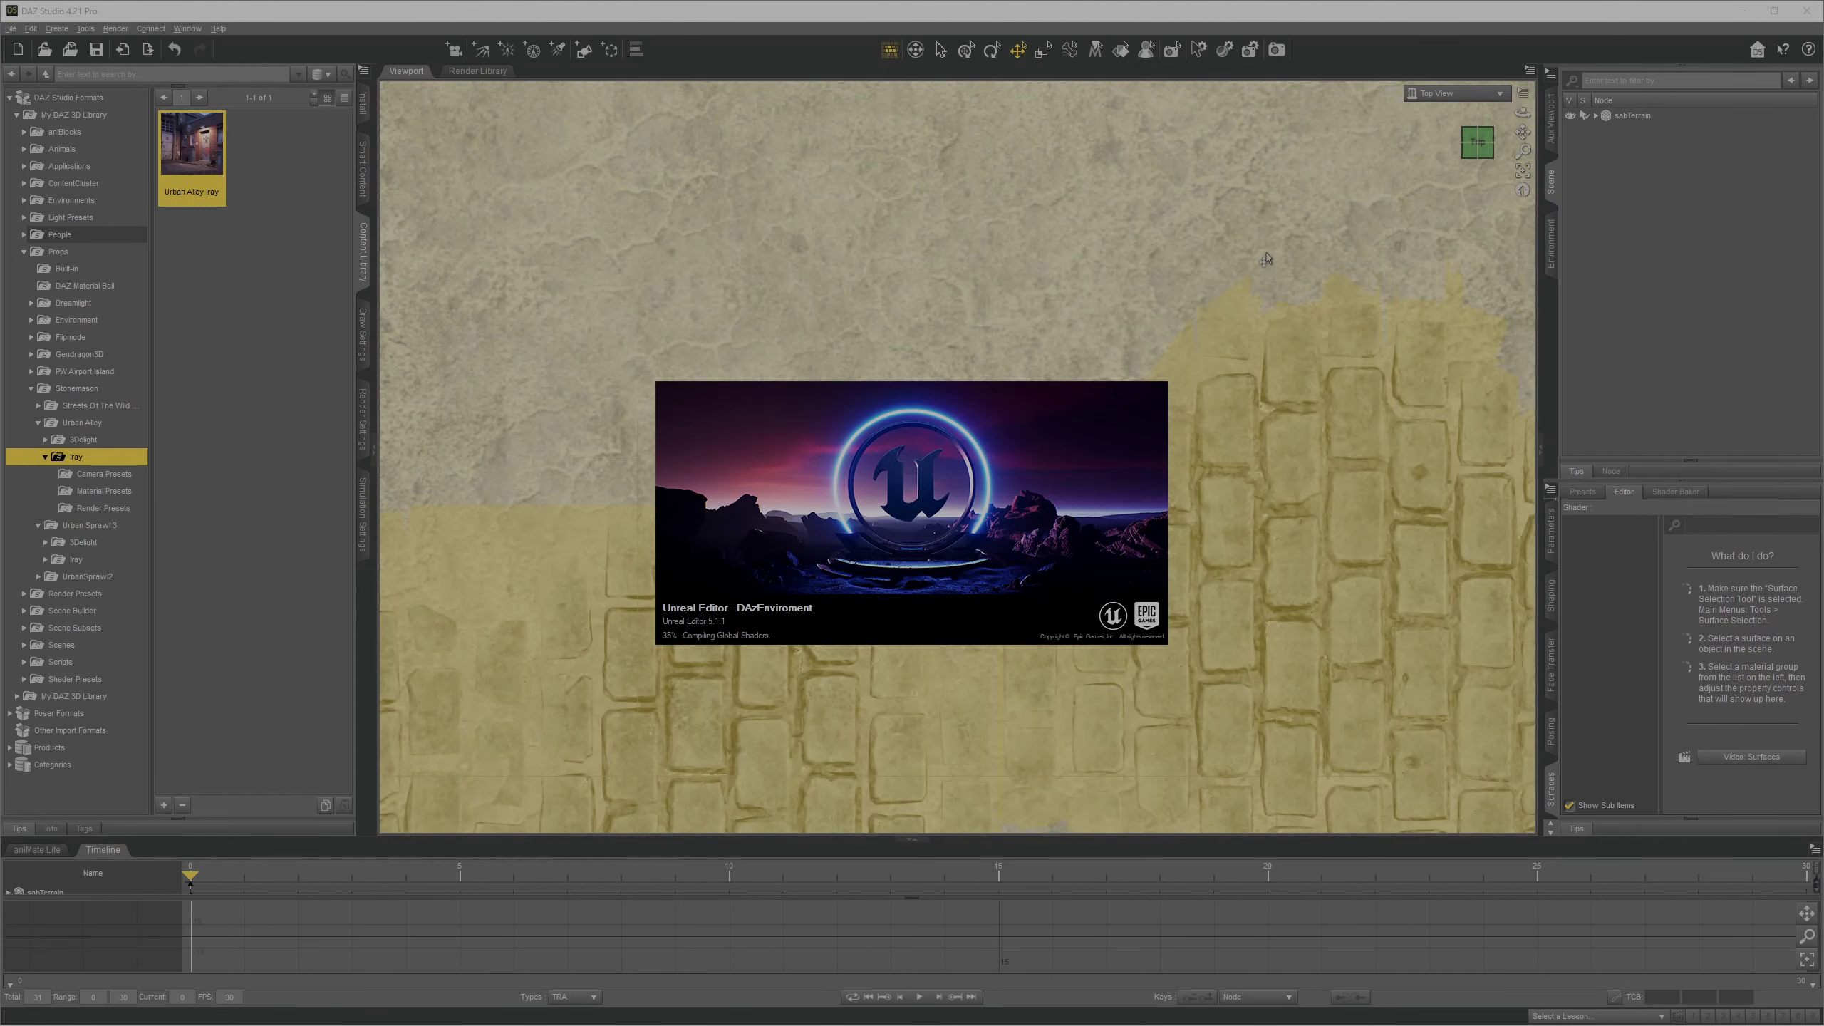
Step: Select sabTerrain in the DAZ Studio scene and frame it in the top view
left_click(1632, 116)
left_click(1524, 170)
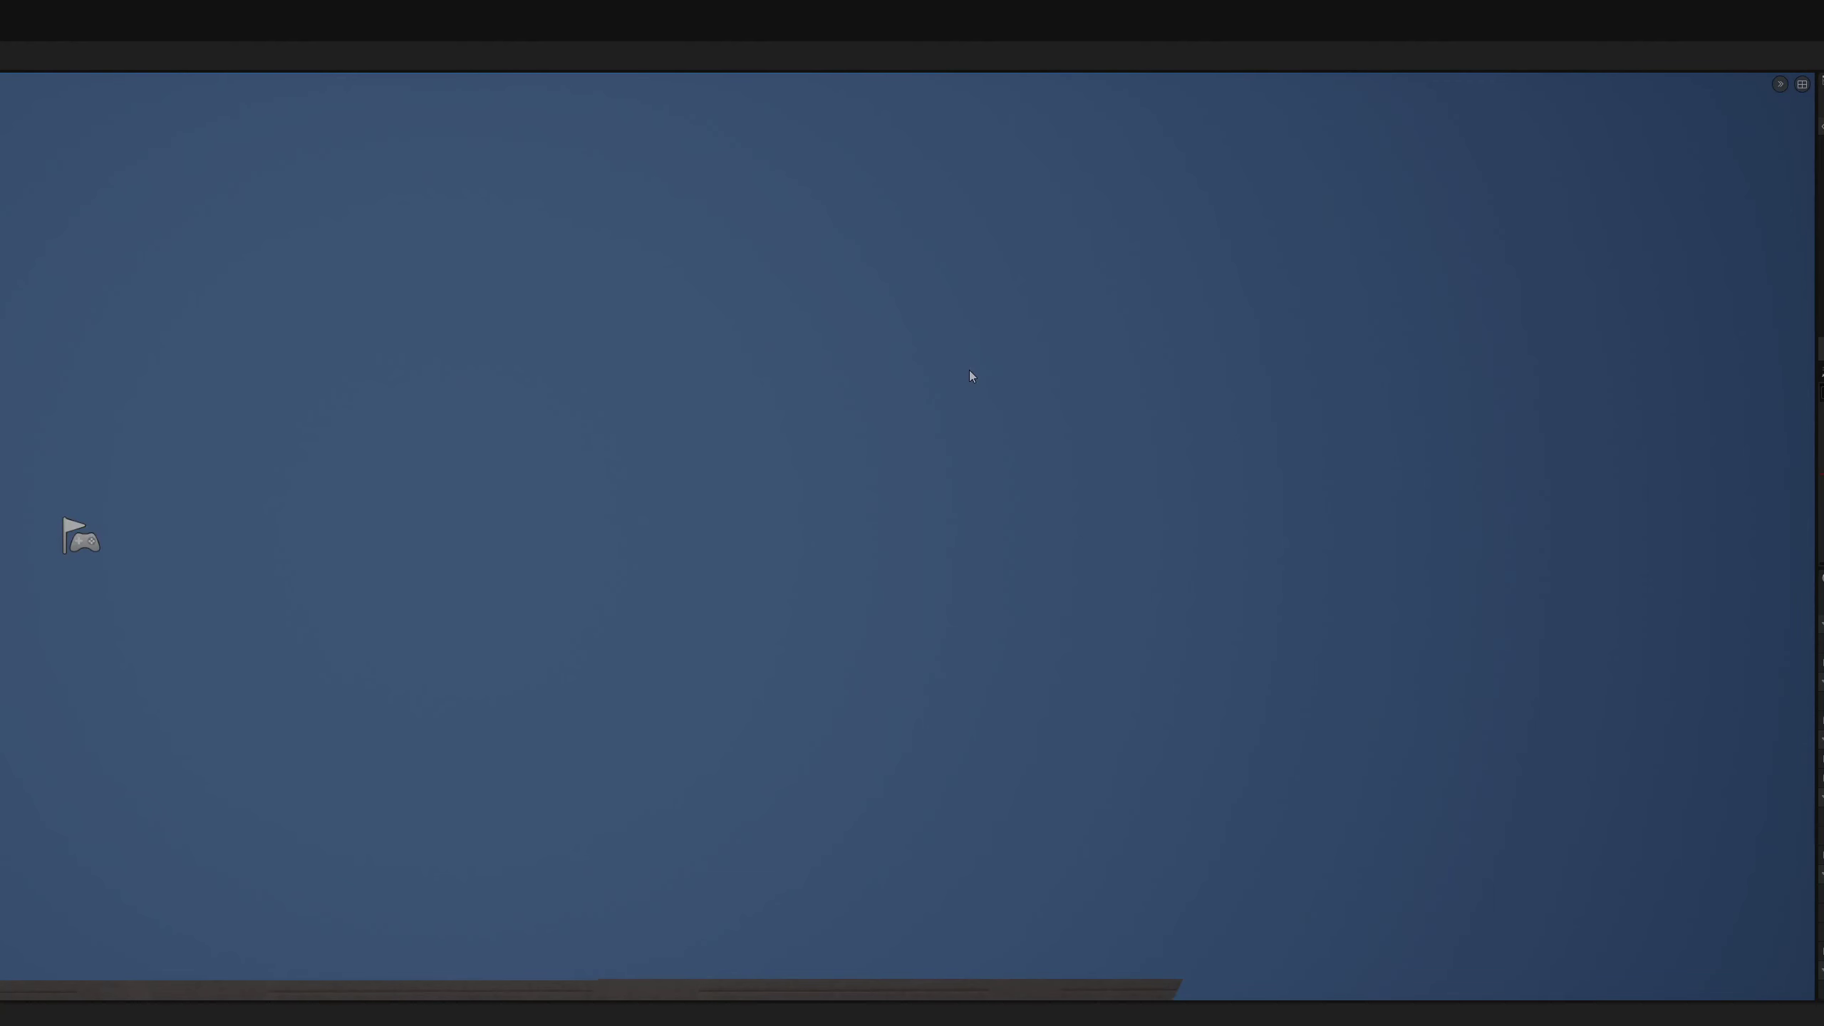
Step: Switch to Unreal Editor, search the plugins for "daz", enable the matching plugin and close the Plugins window
double_click(1342, 15)
double_click(1342, 15)
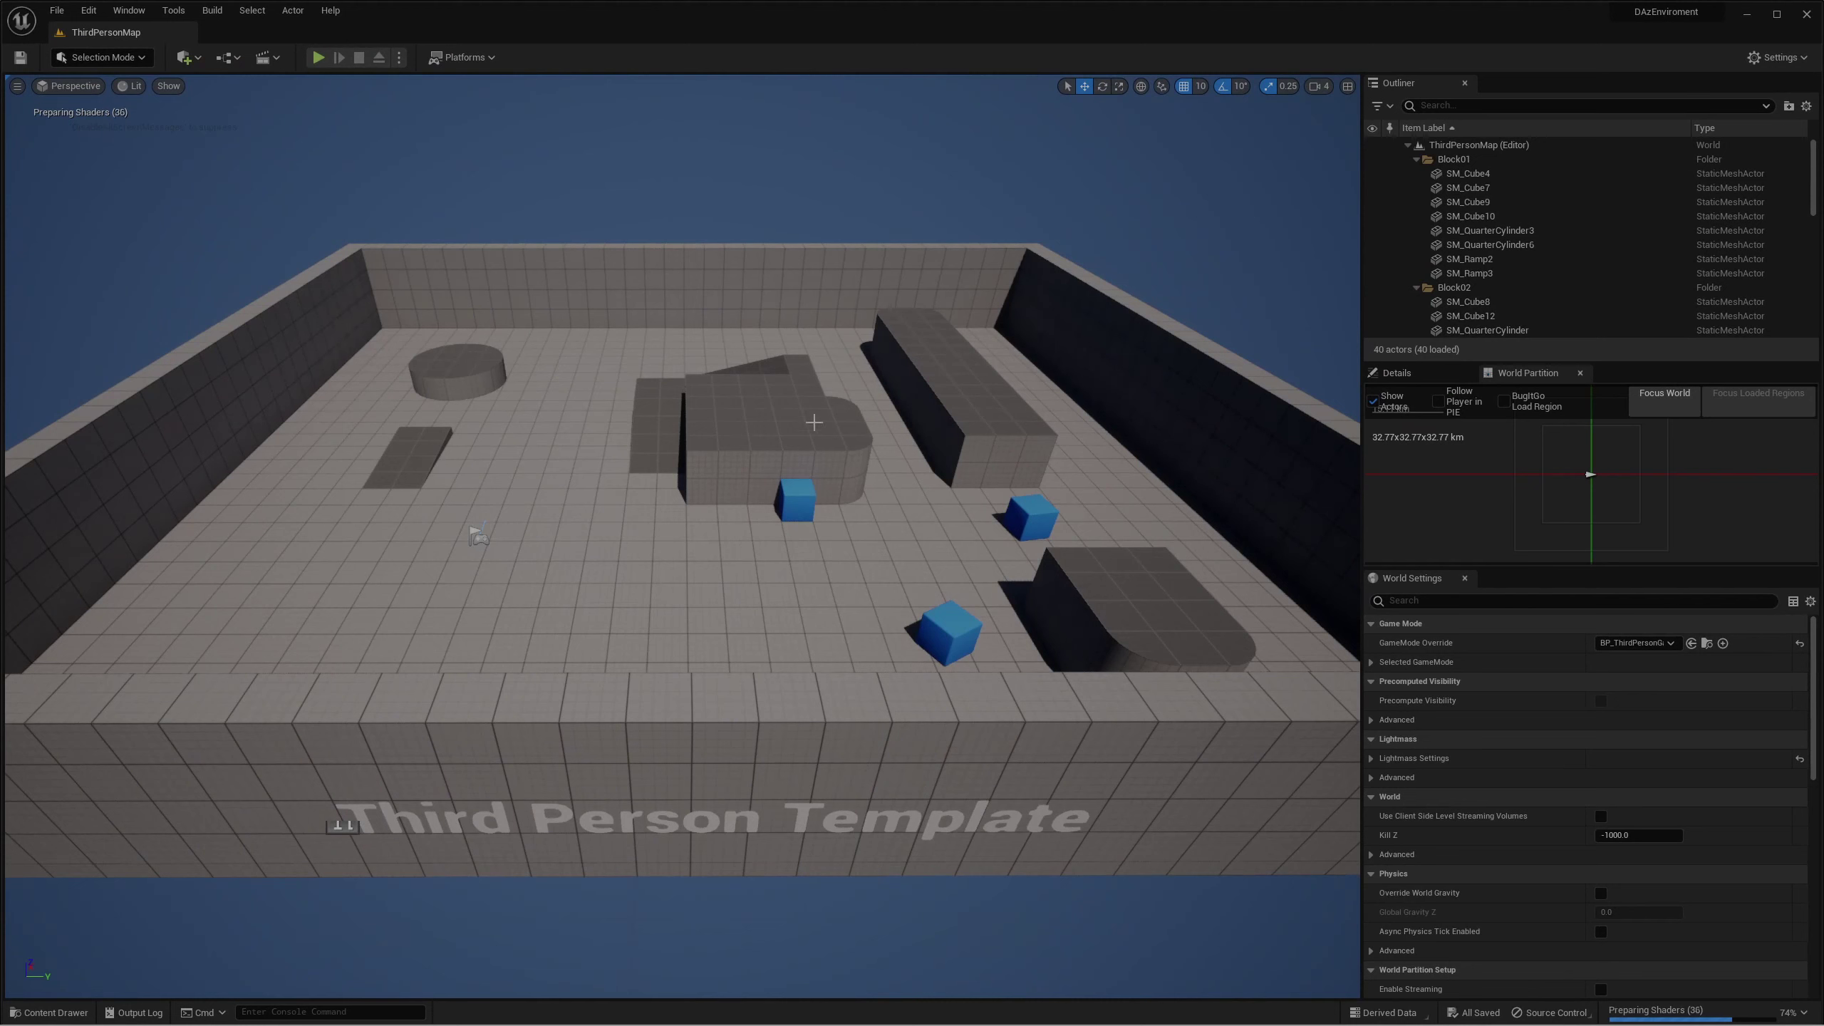
left_click(208, 222)
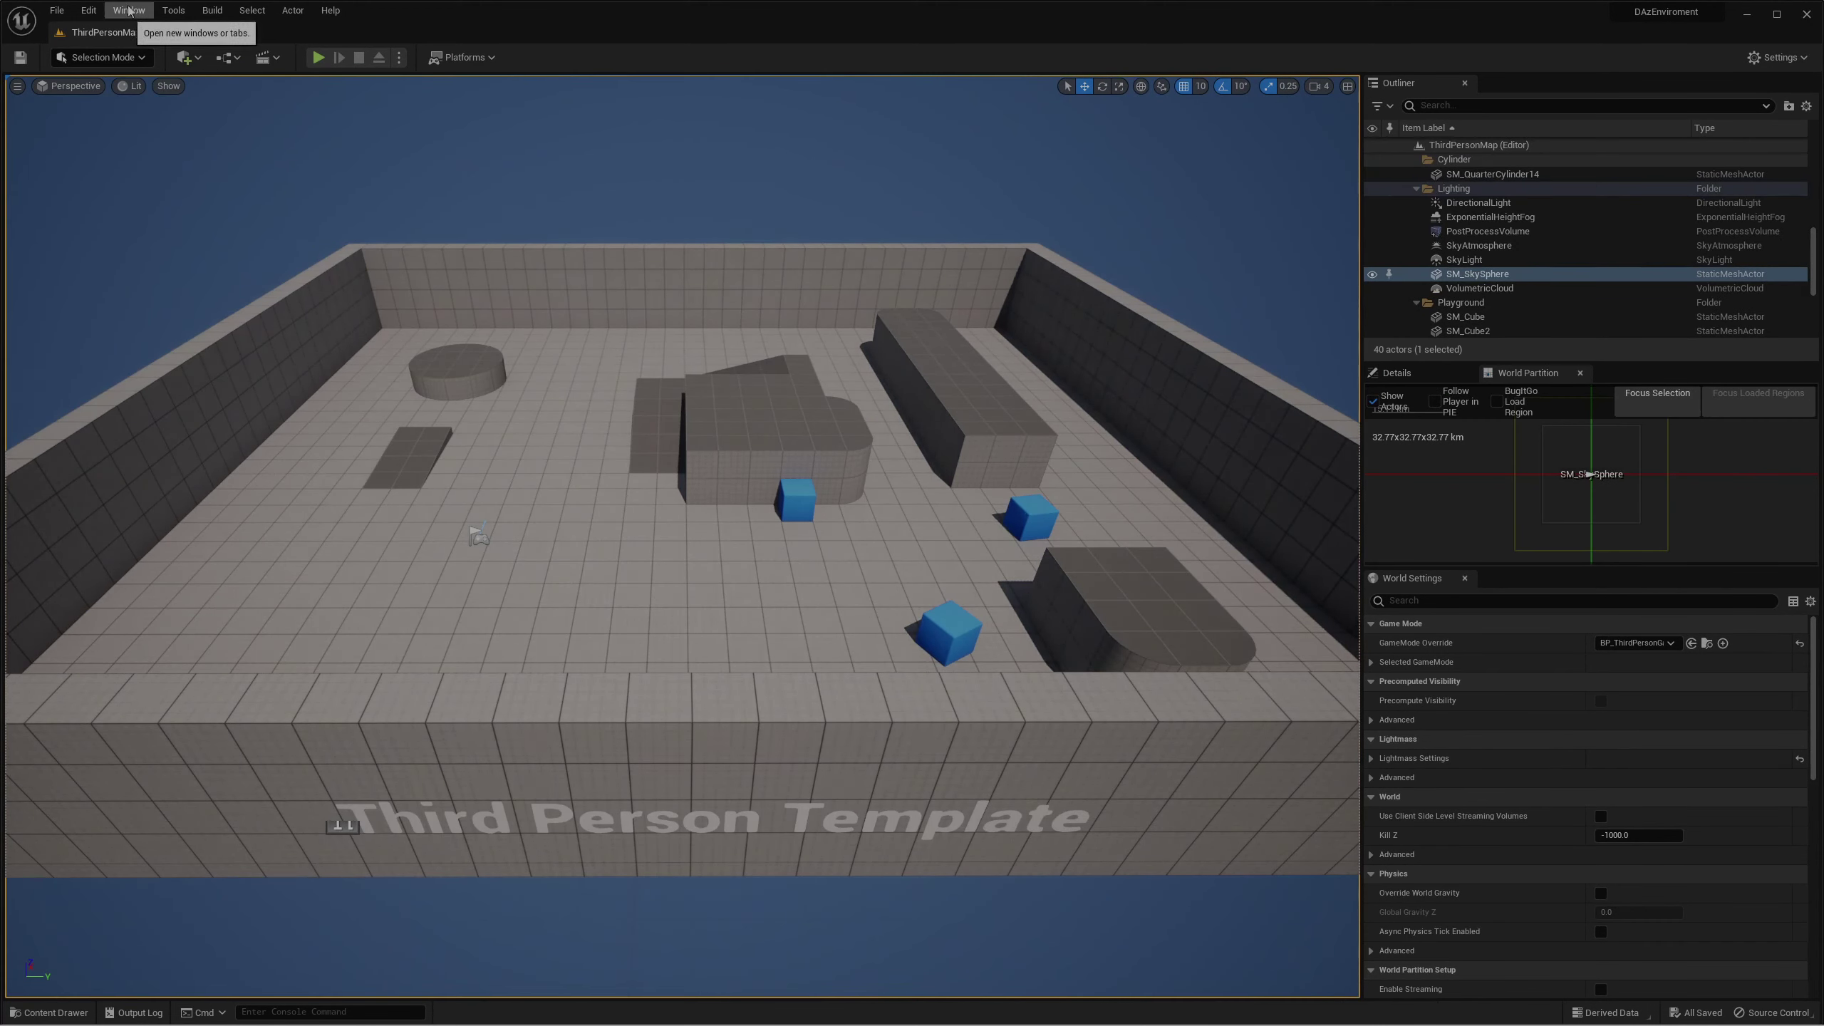
left_click(88, 10)
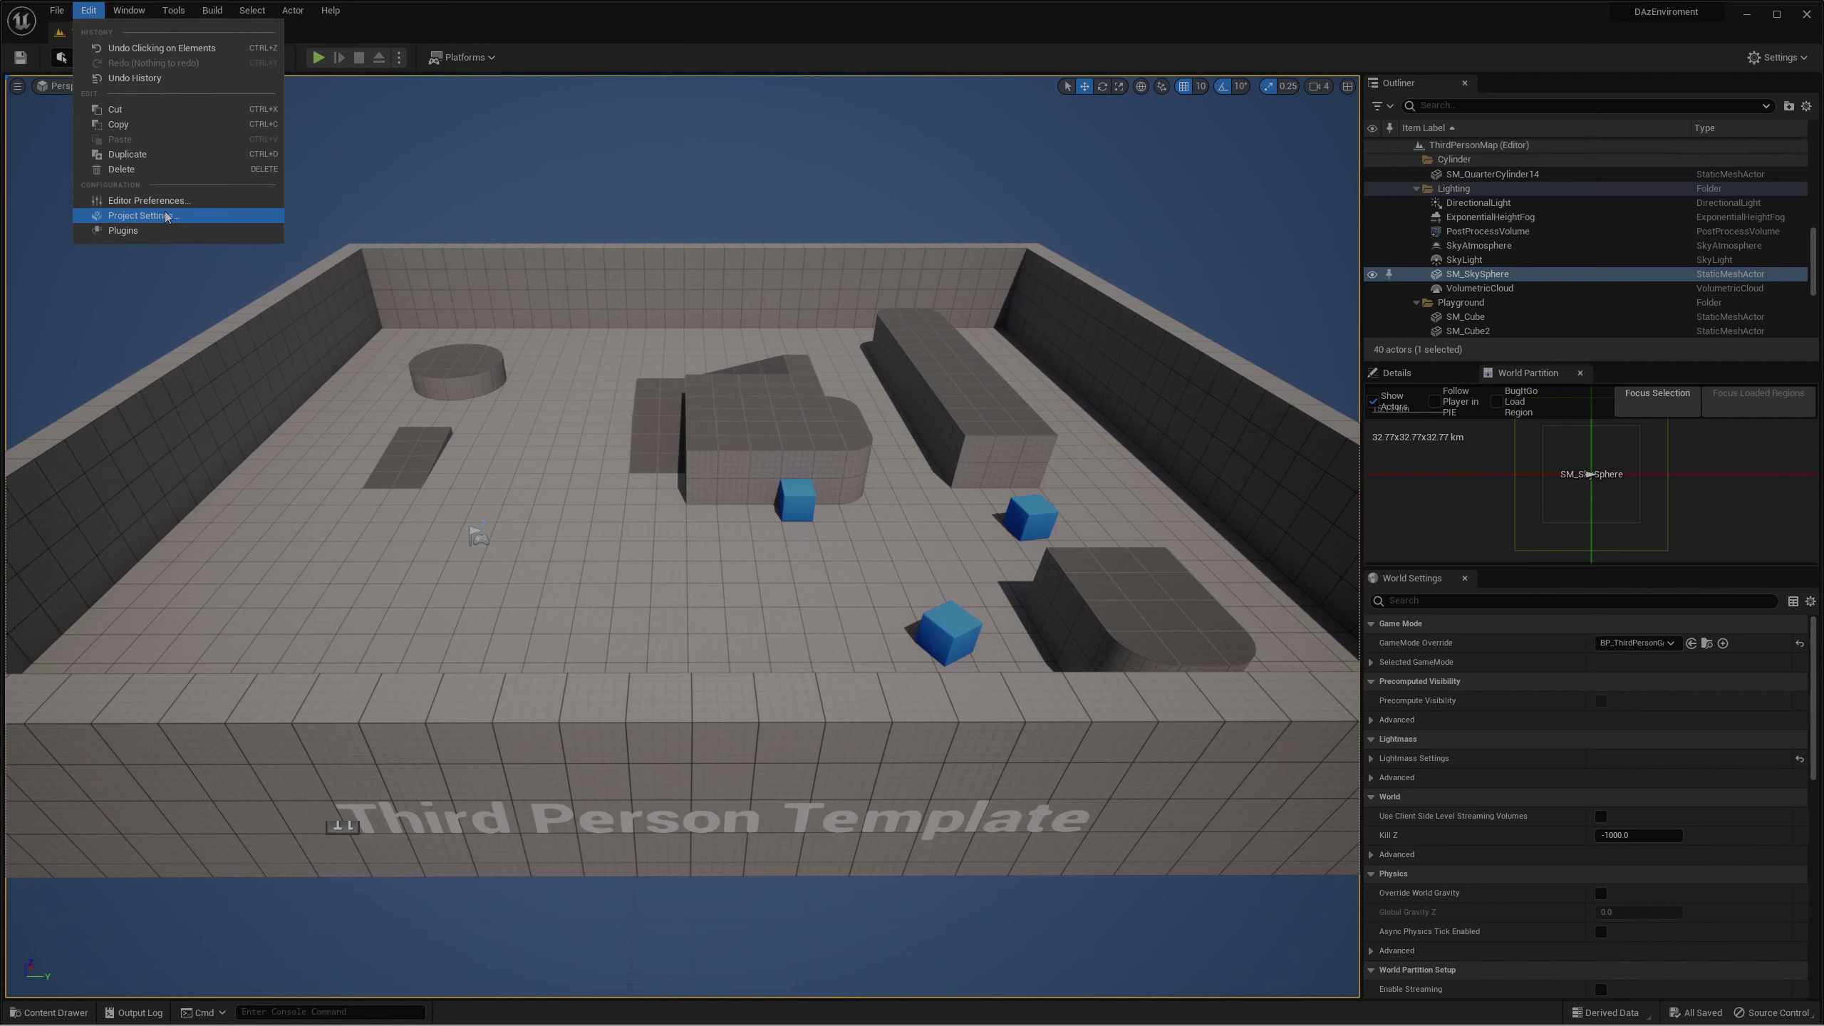
left_click(172, 231)
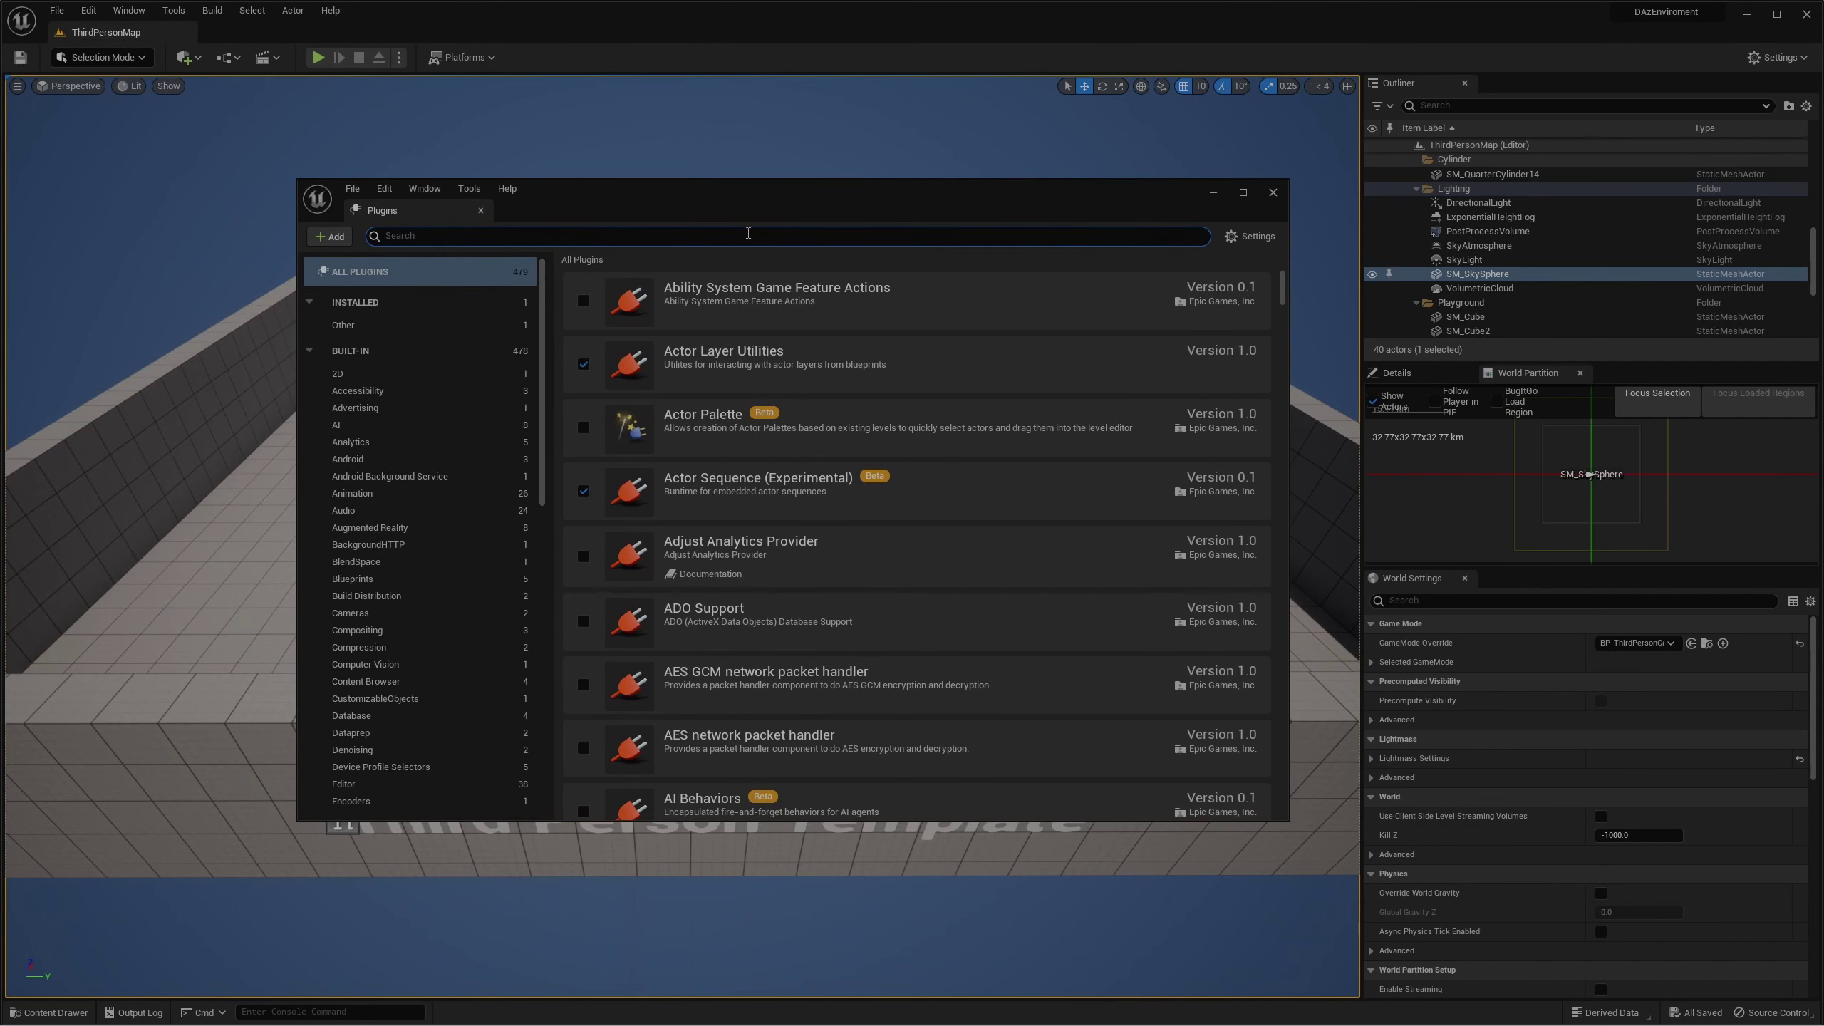
type("daz")
left_click(582, 303)
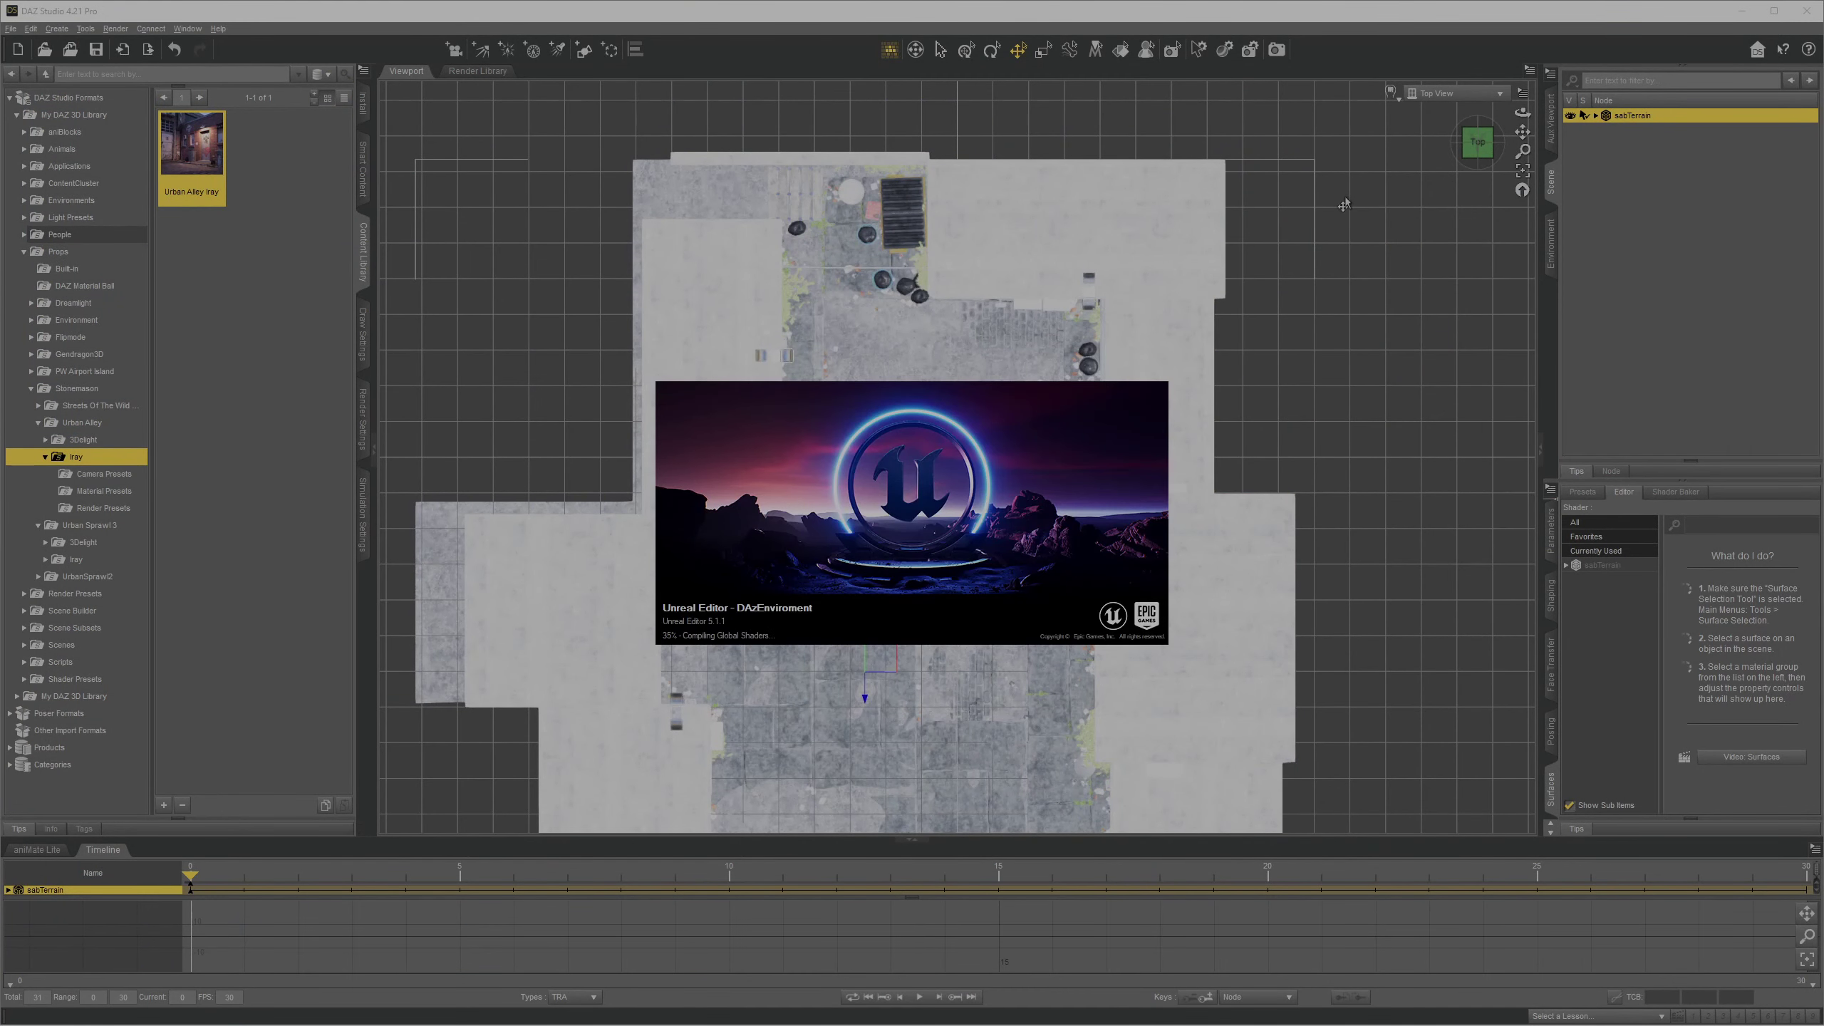
left_click(1340, 255)
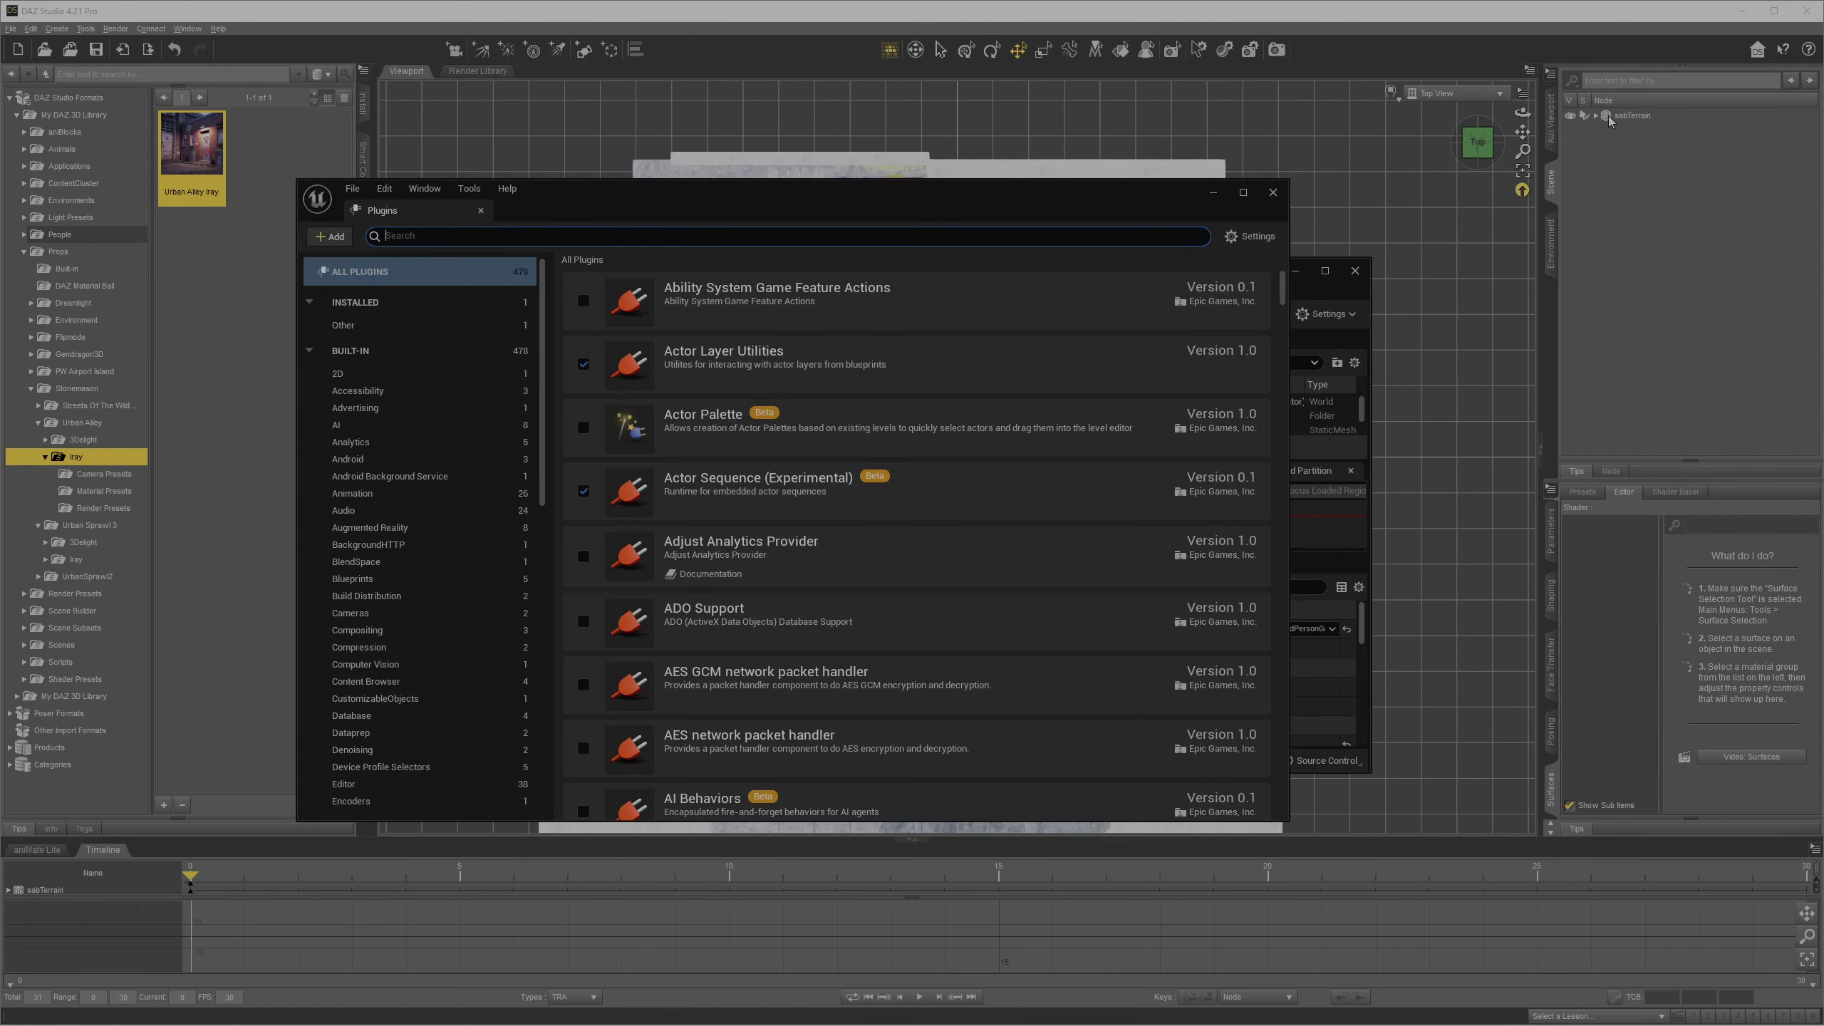
left_click(1274, 193)
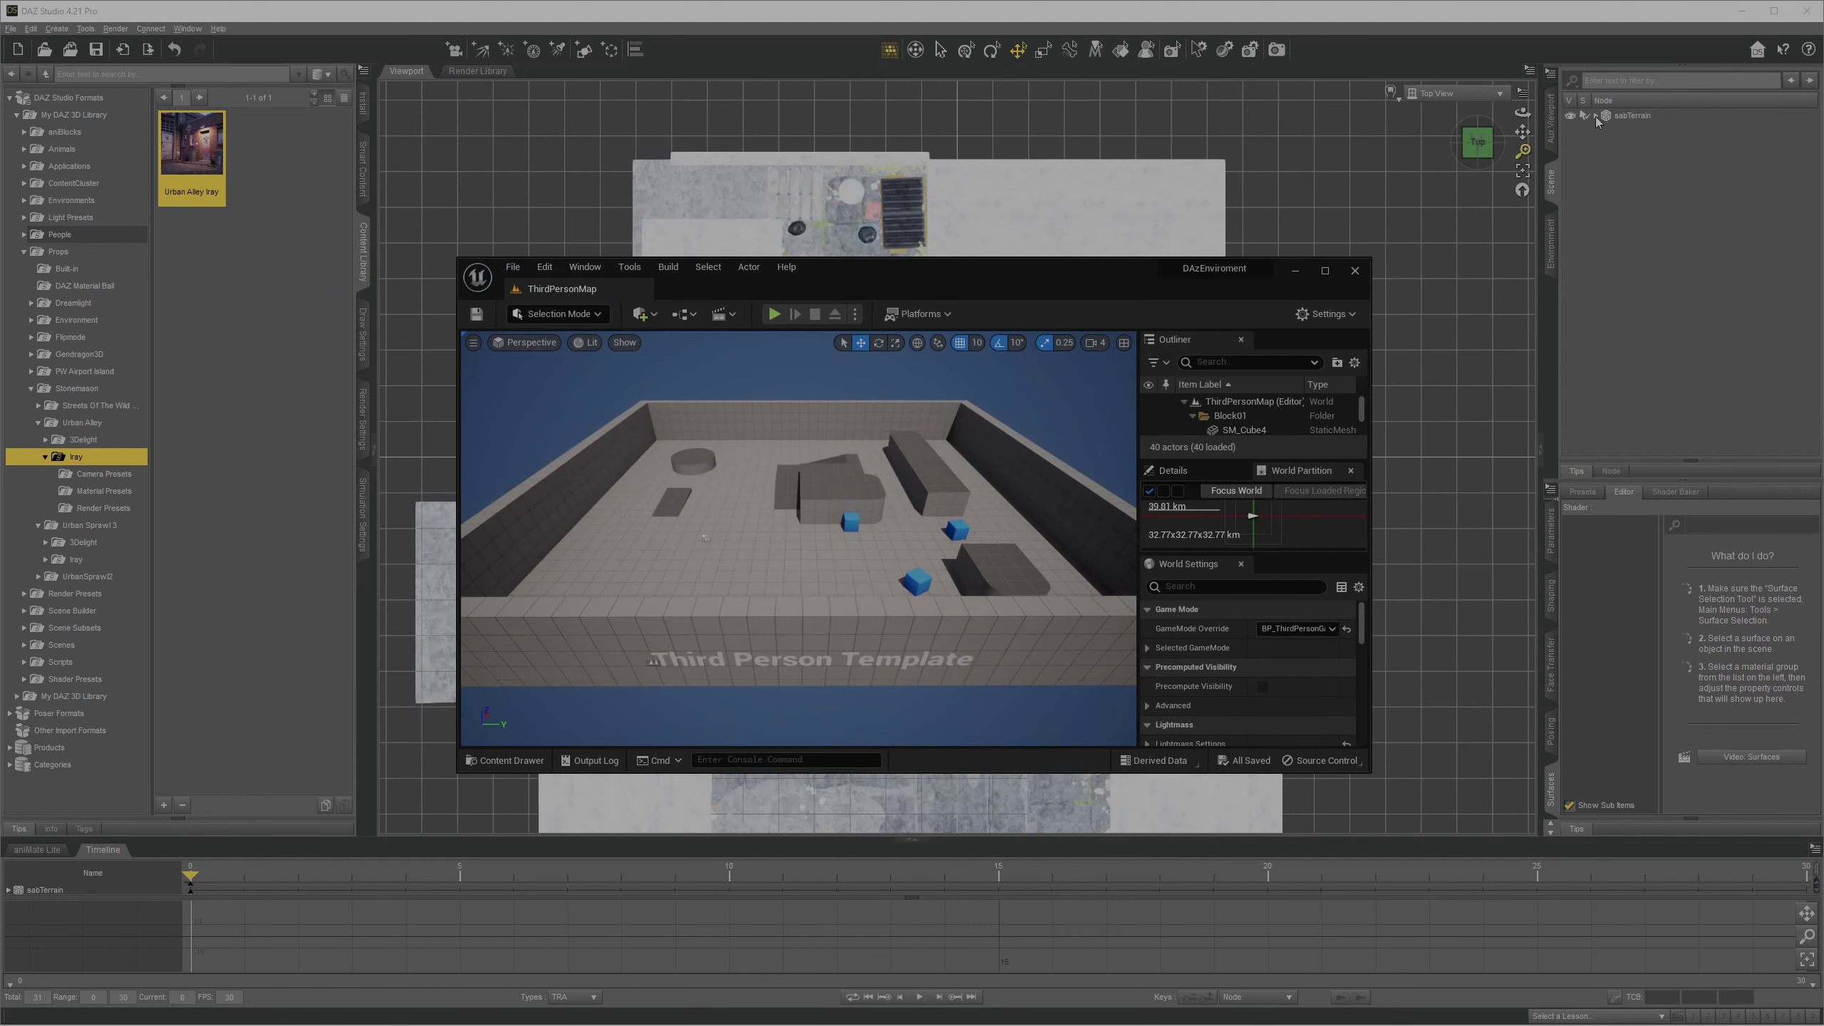
Step: In DAZ Studio, select sabTerrain and send it to Unreal with the asset type set to Environment
left_click(1597, 117)
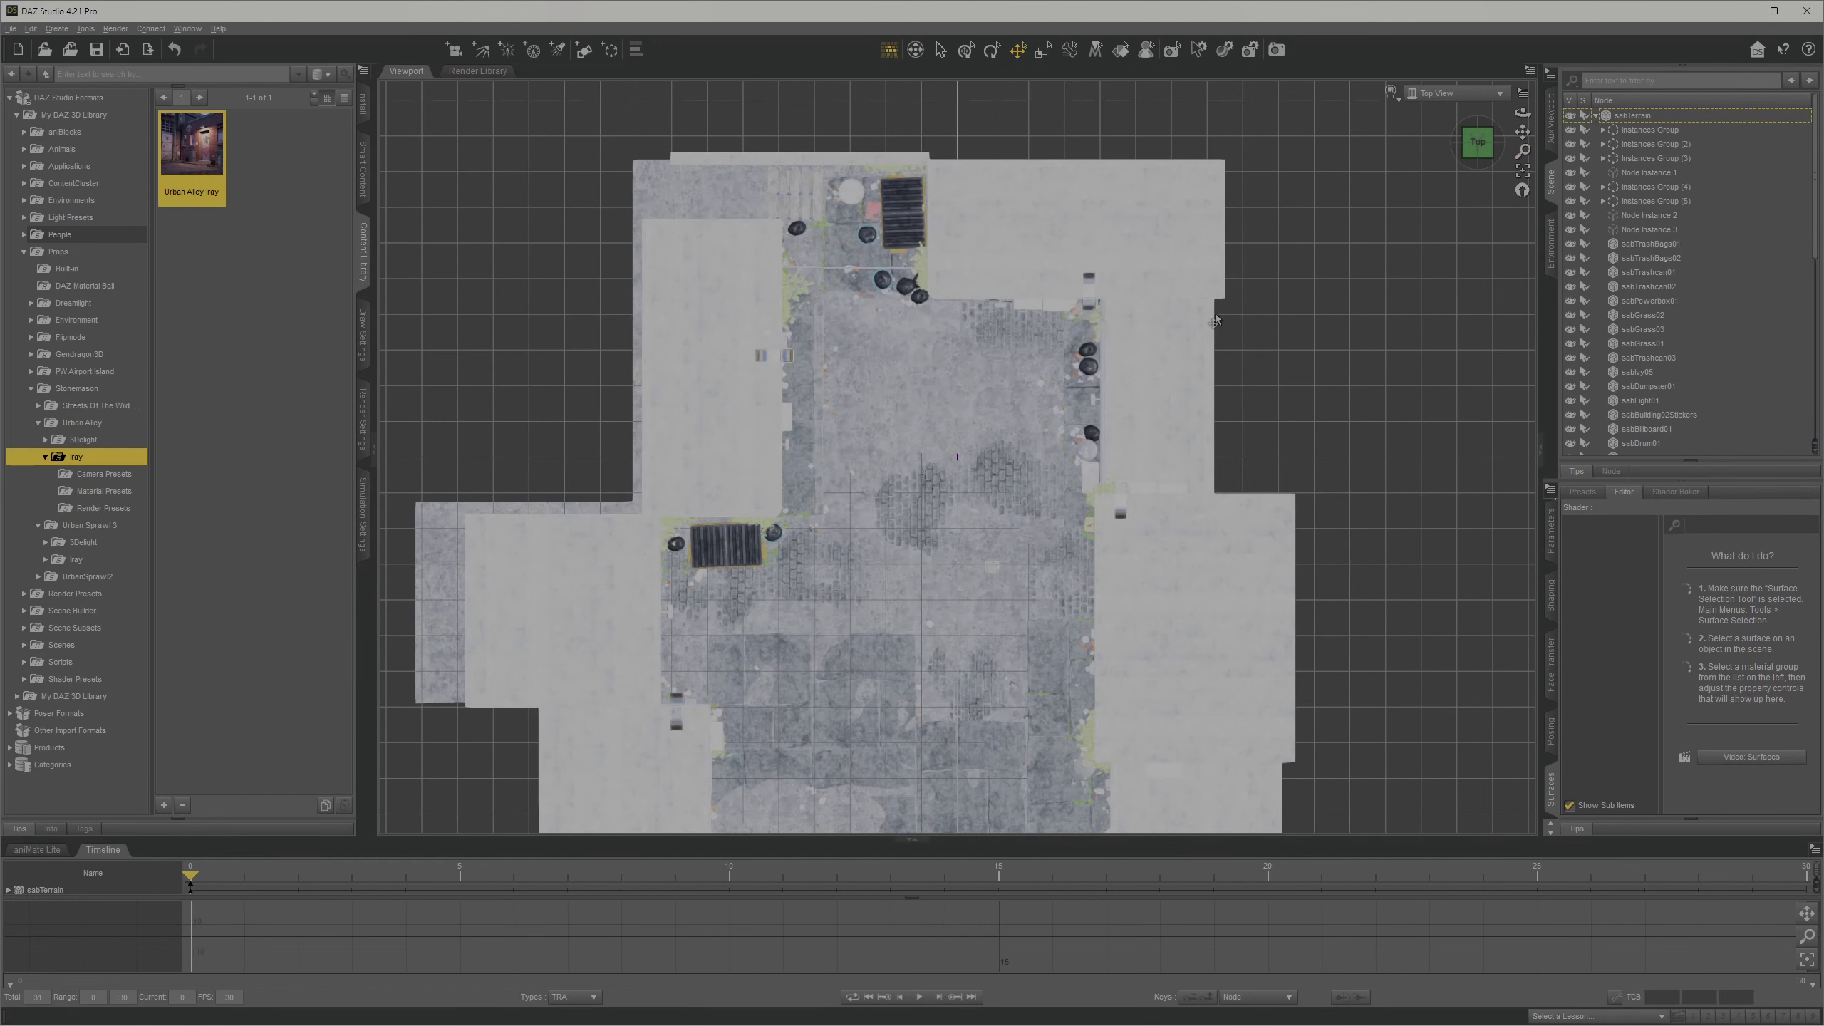
left_click(1597, 116)
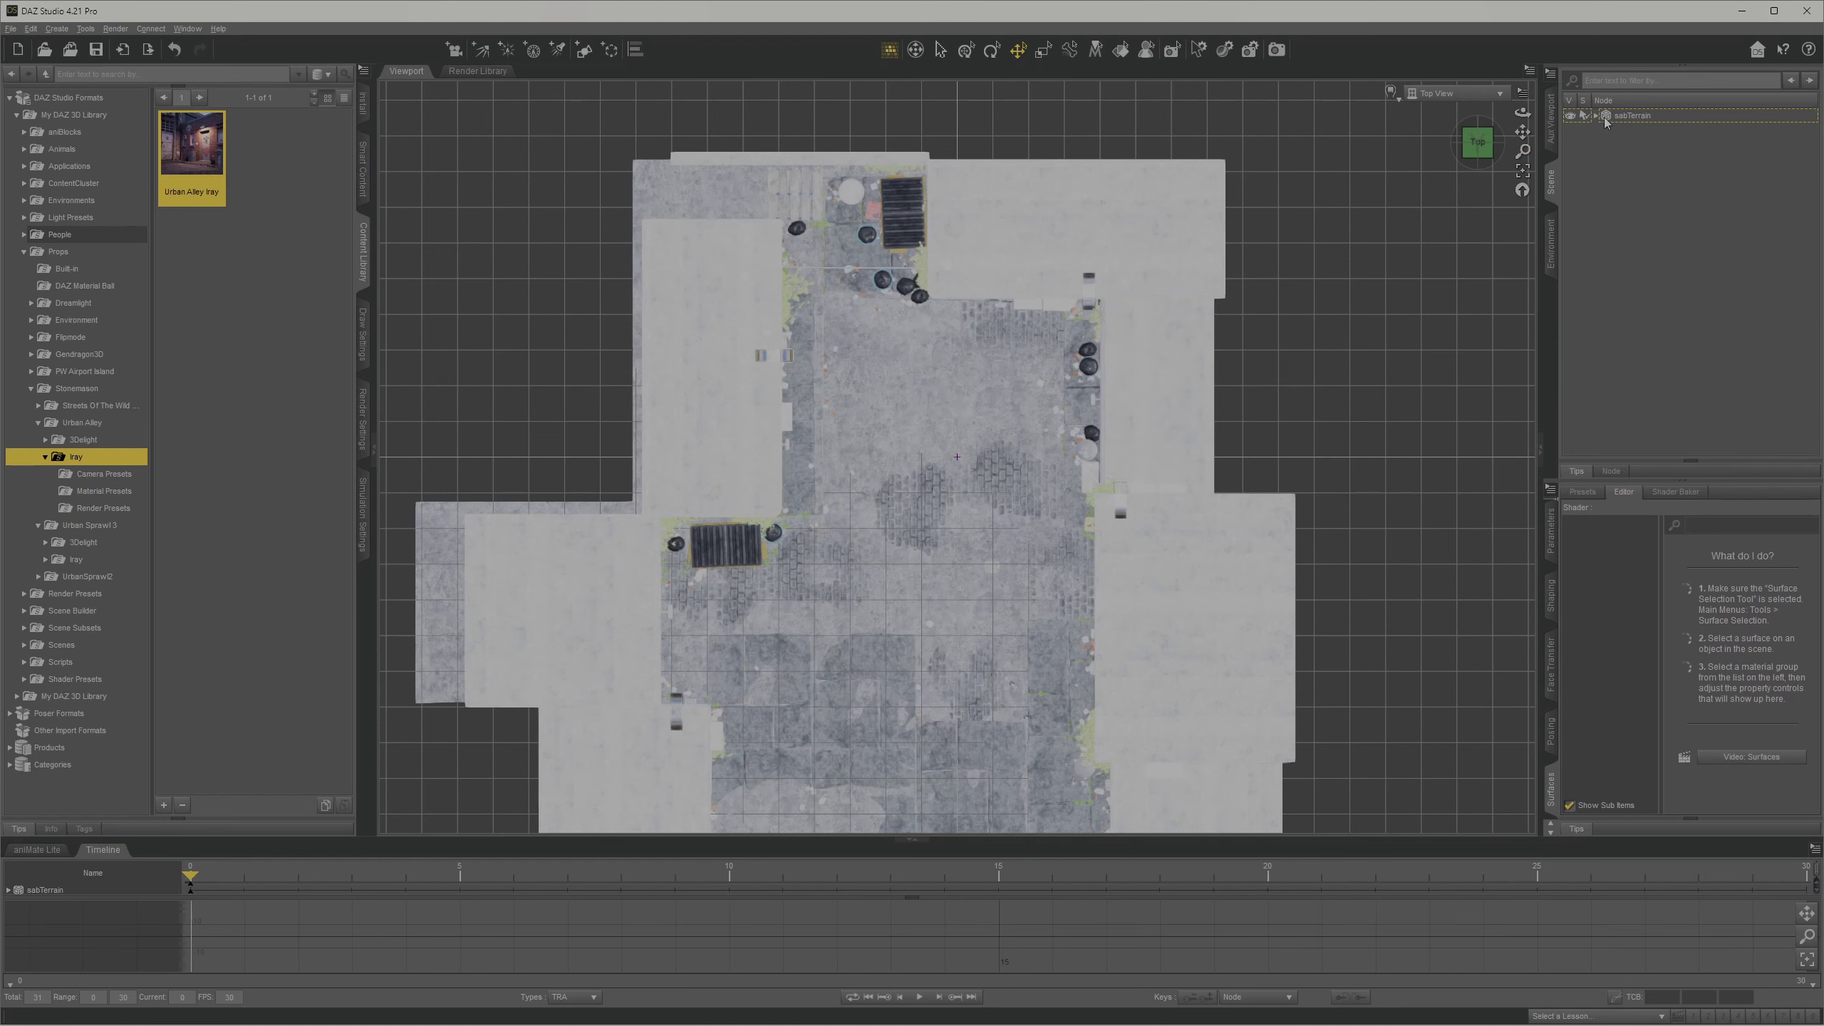
left_click(1619, 119)
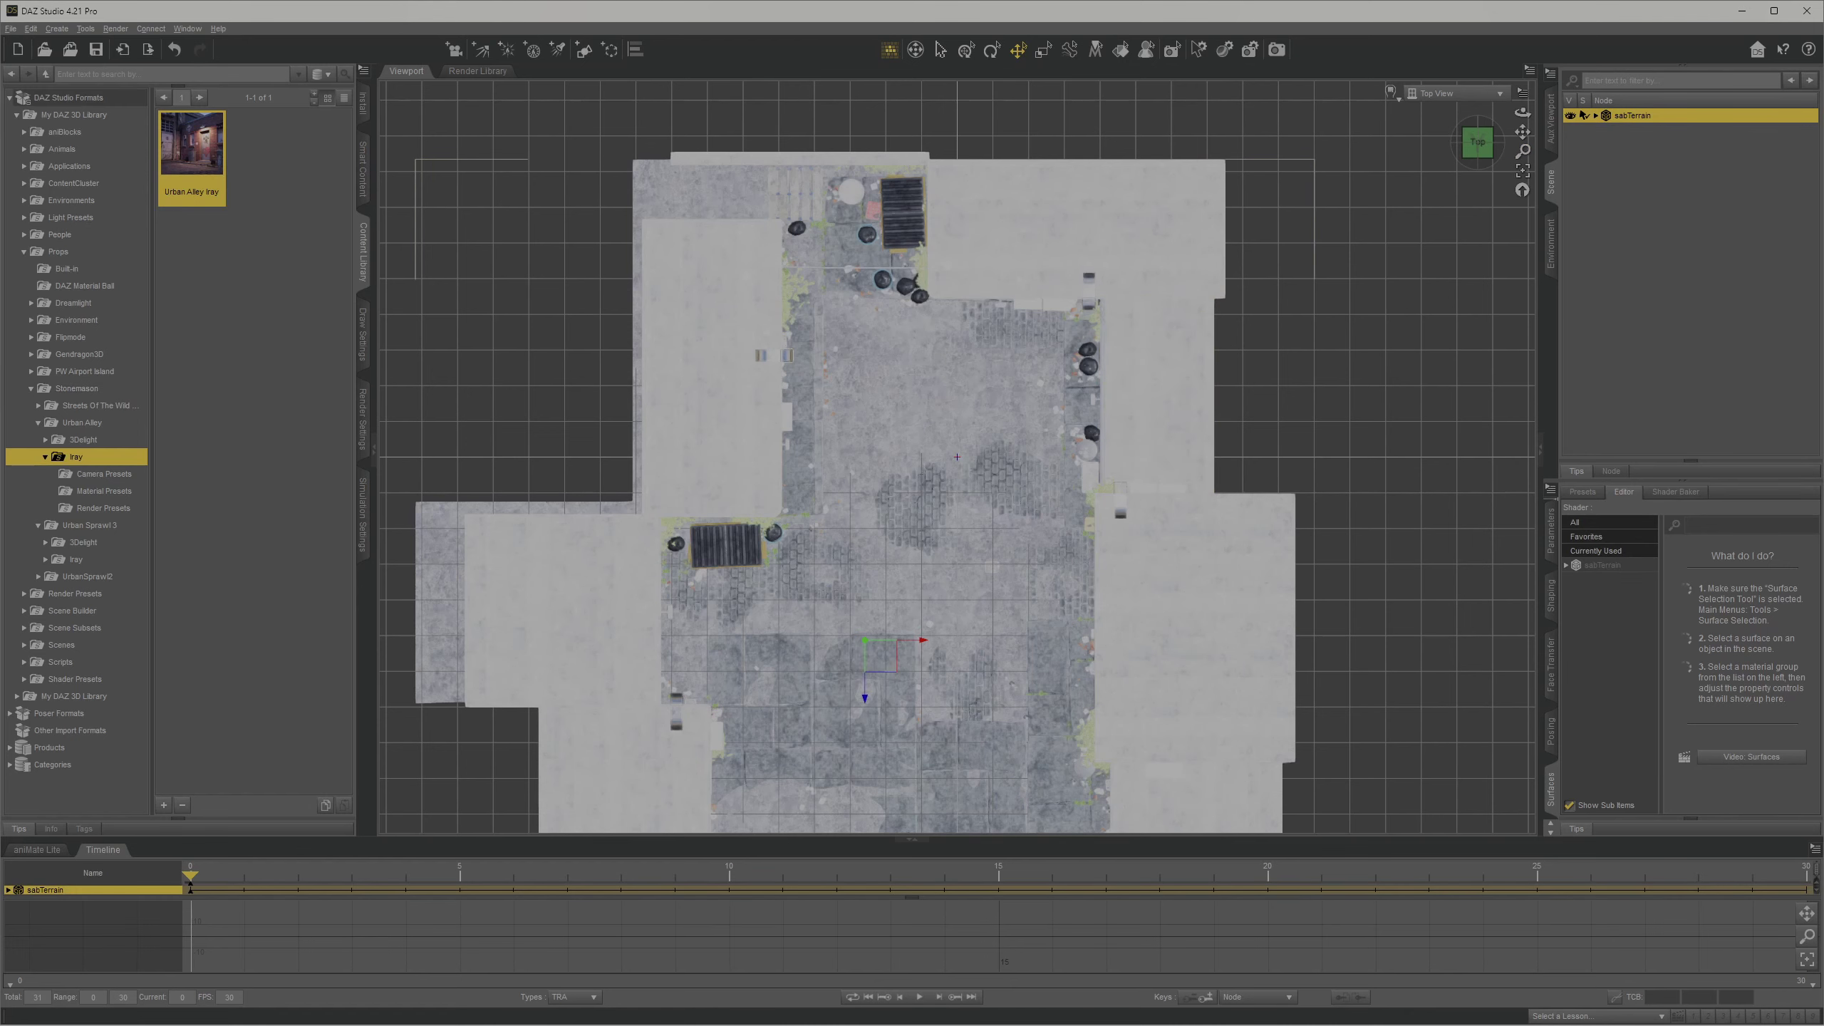
left_click(3, 21)
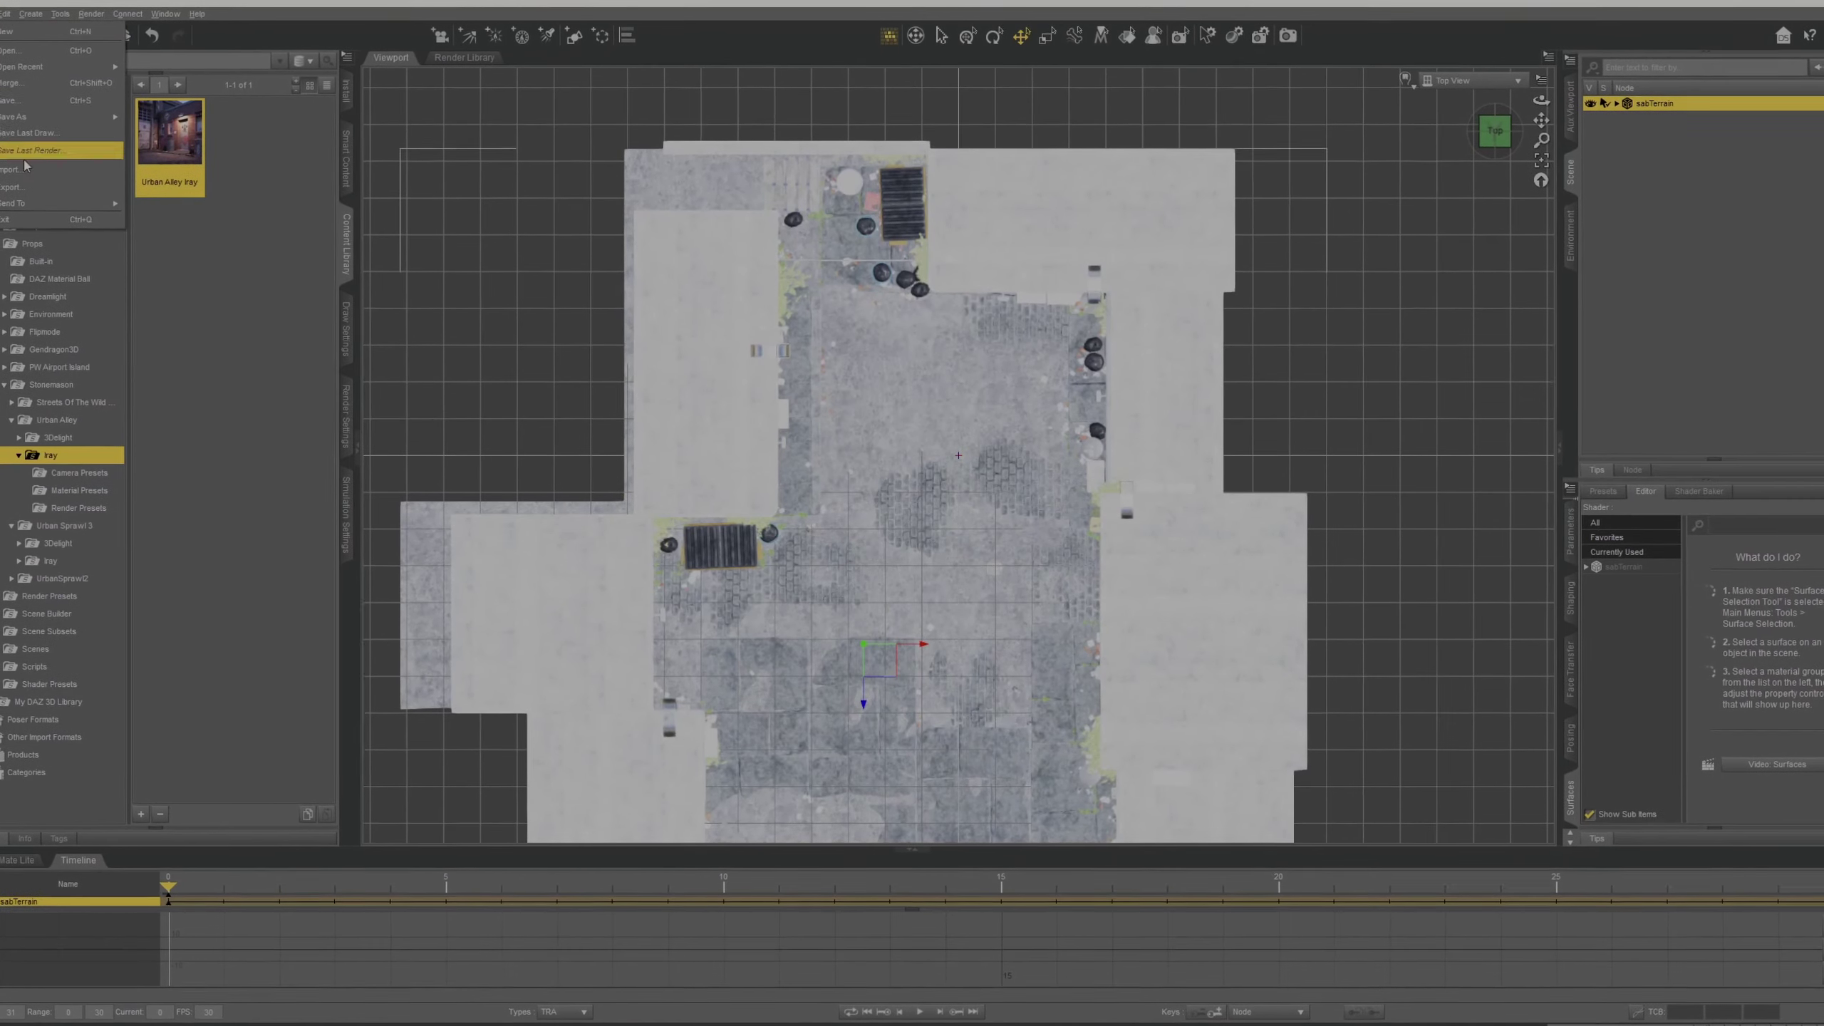
mouse_move(49, 217)
key("Escape")
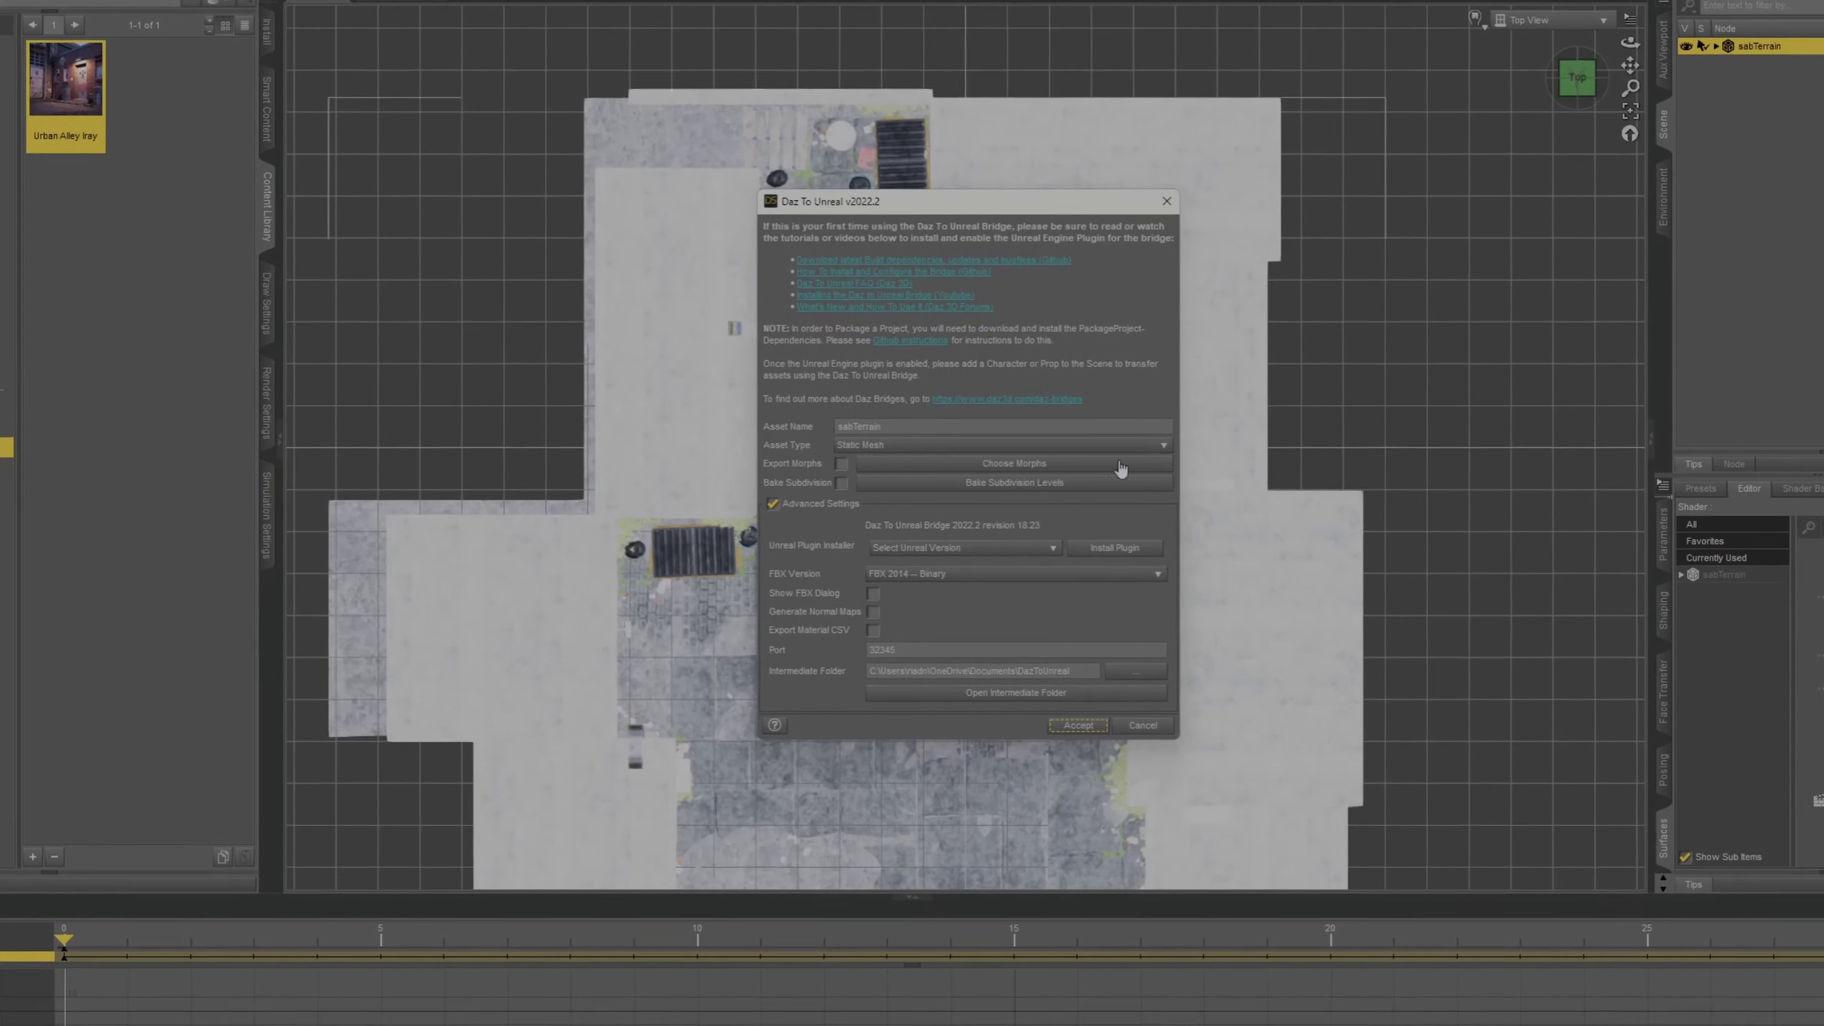
left_click(870, 444)
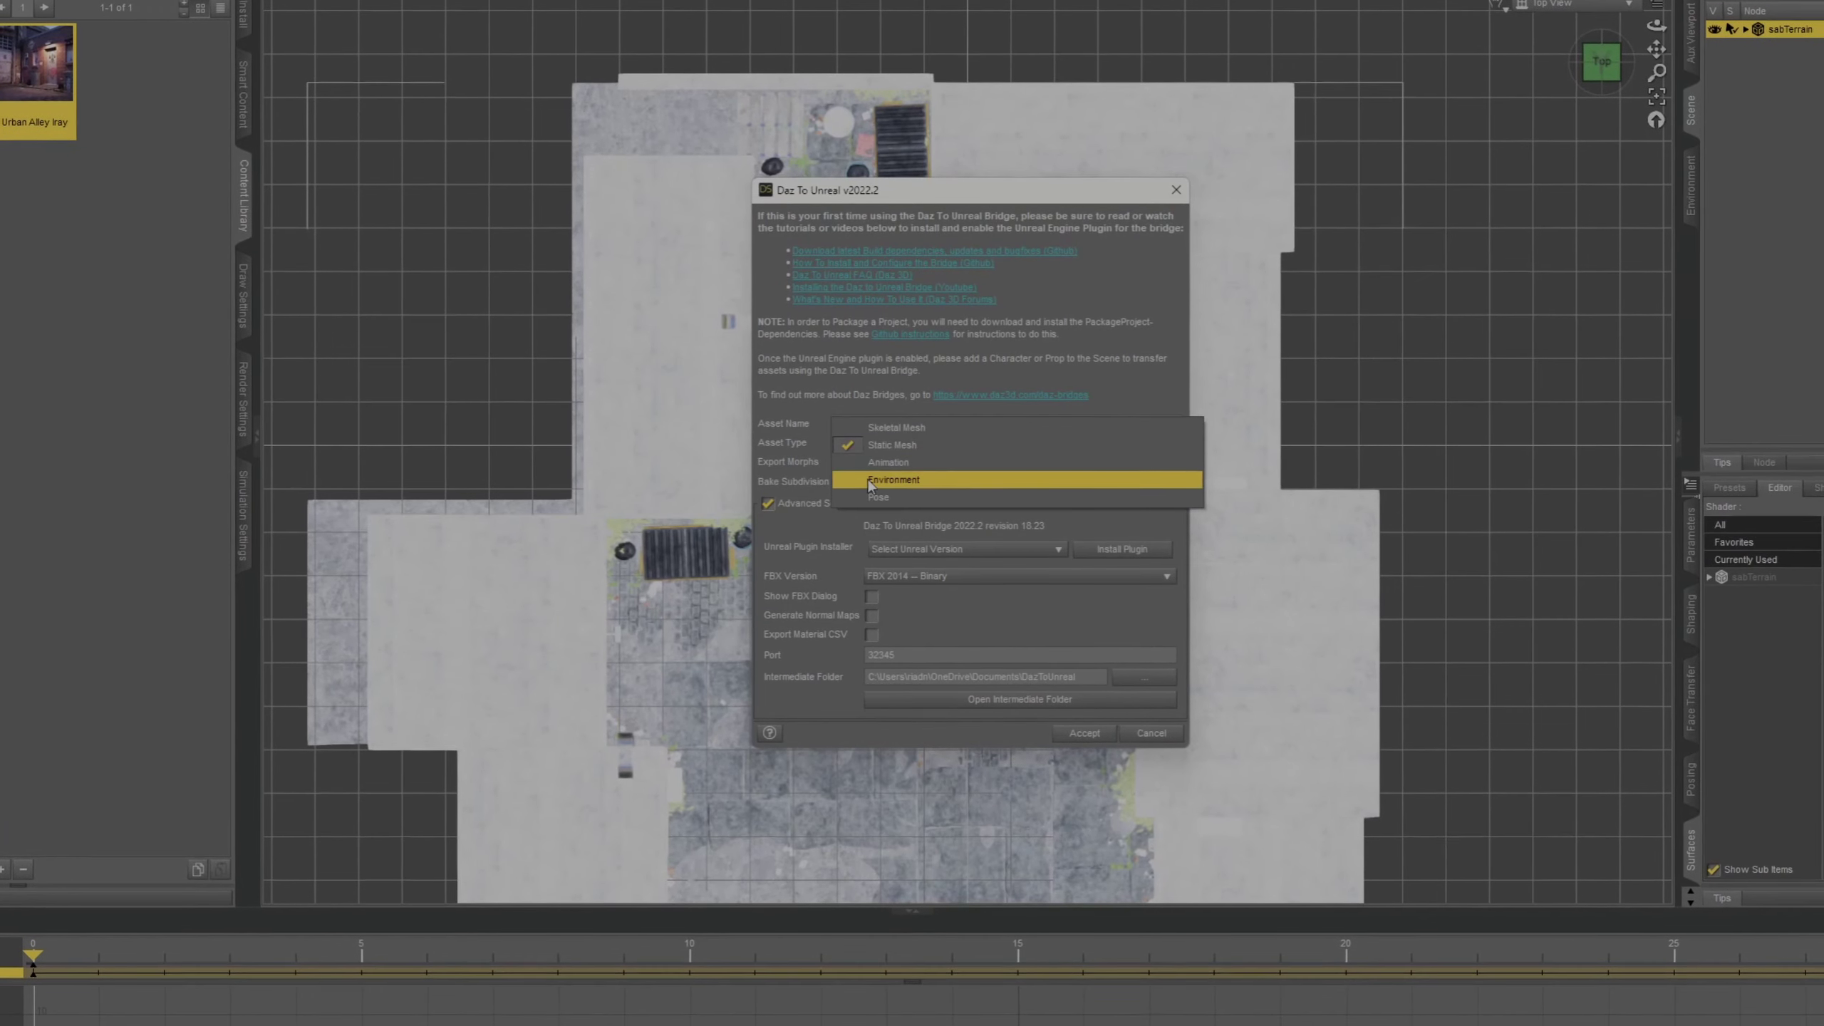
left_click(869, 483)
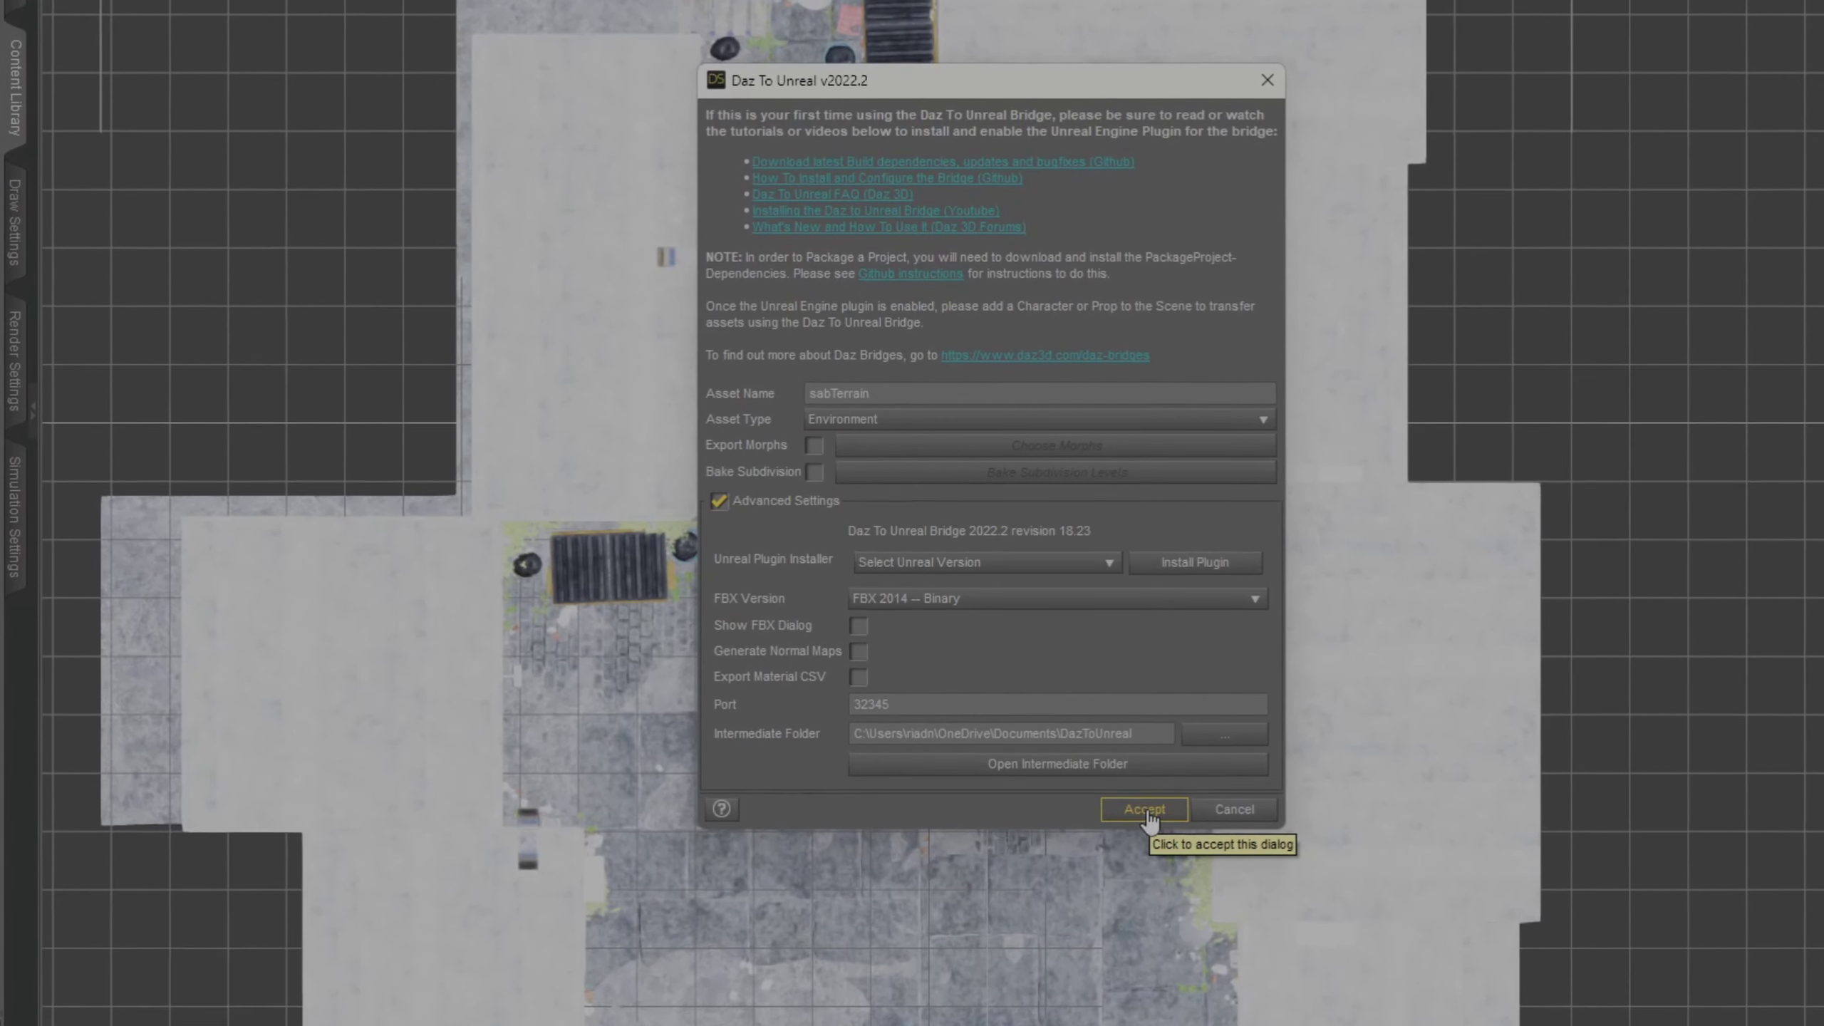
left_click(1141, 803)
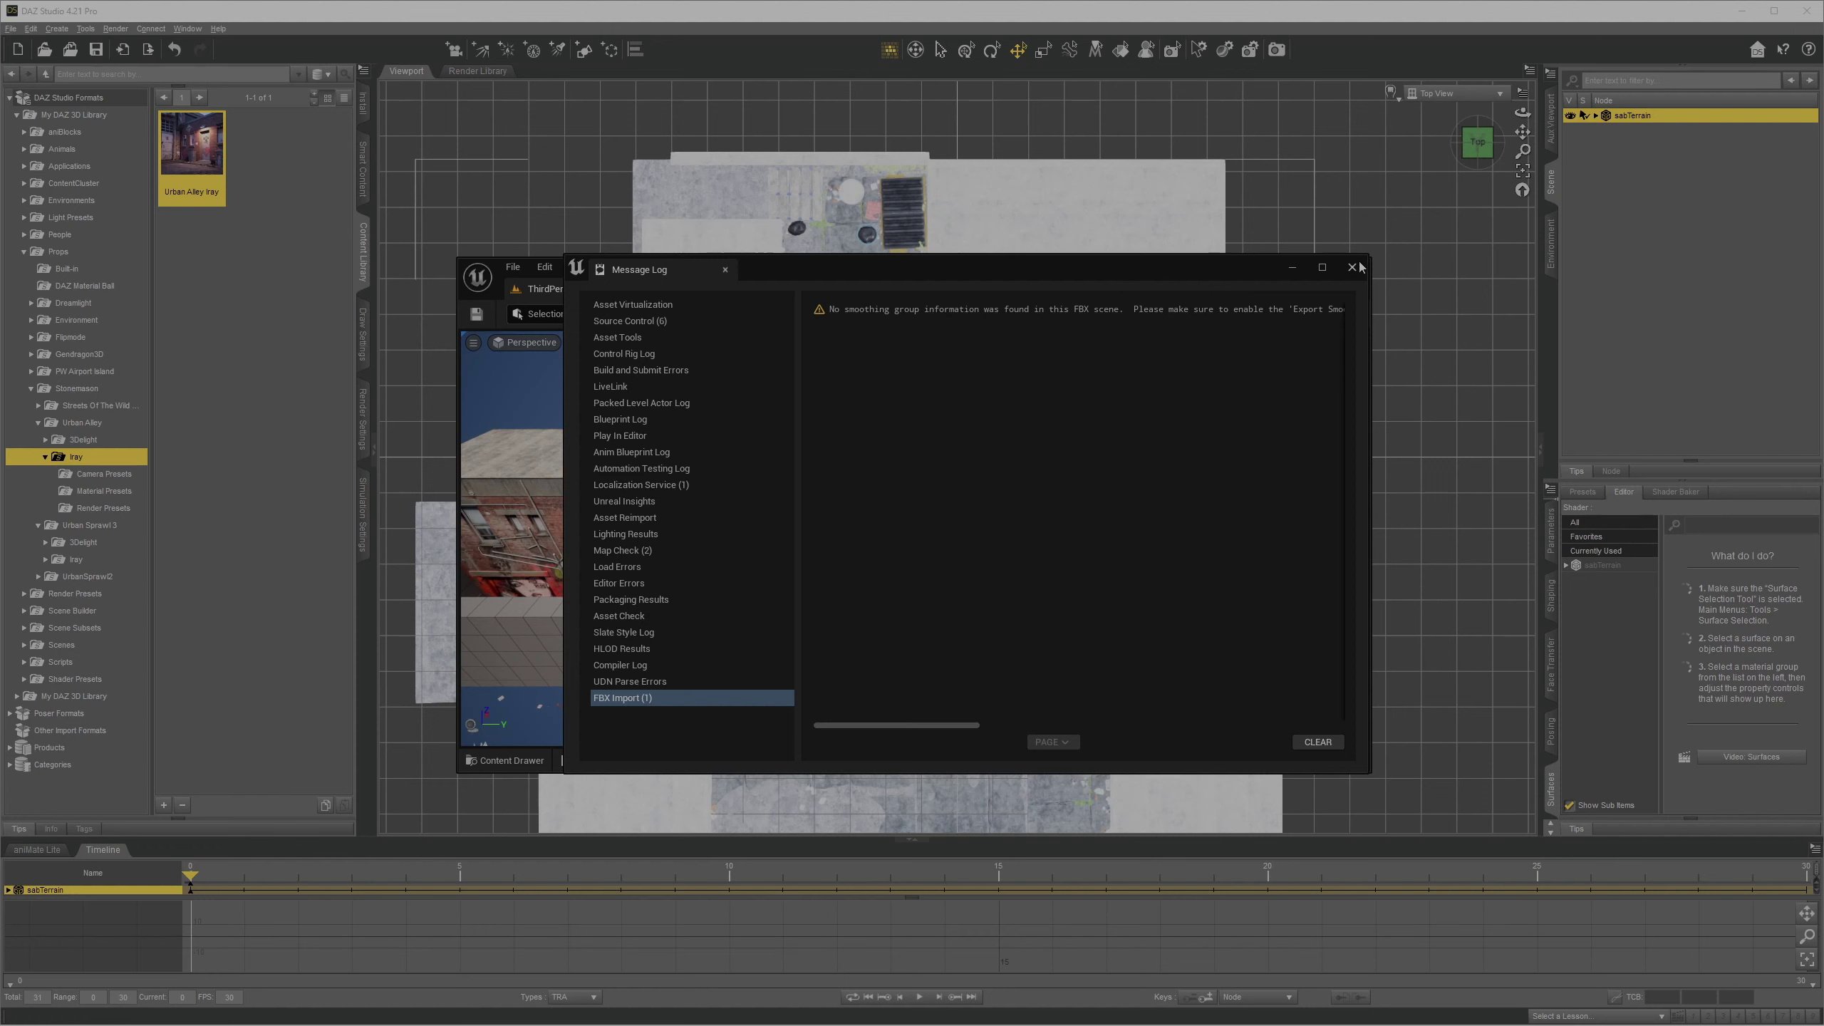
Step: Clear and close the FBX import message log, and maximise the Unreal Editor window
left_click(1317, 742)
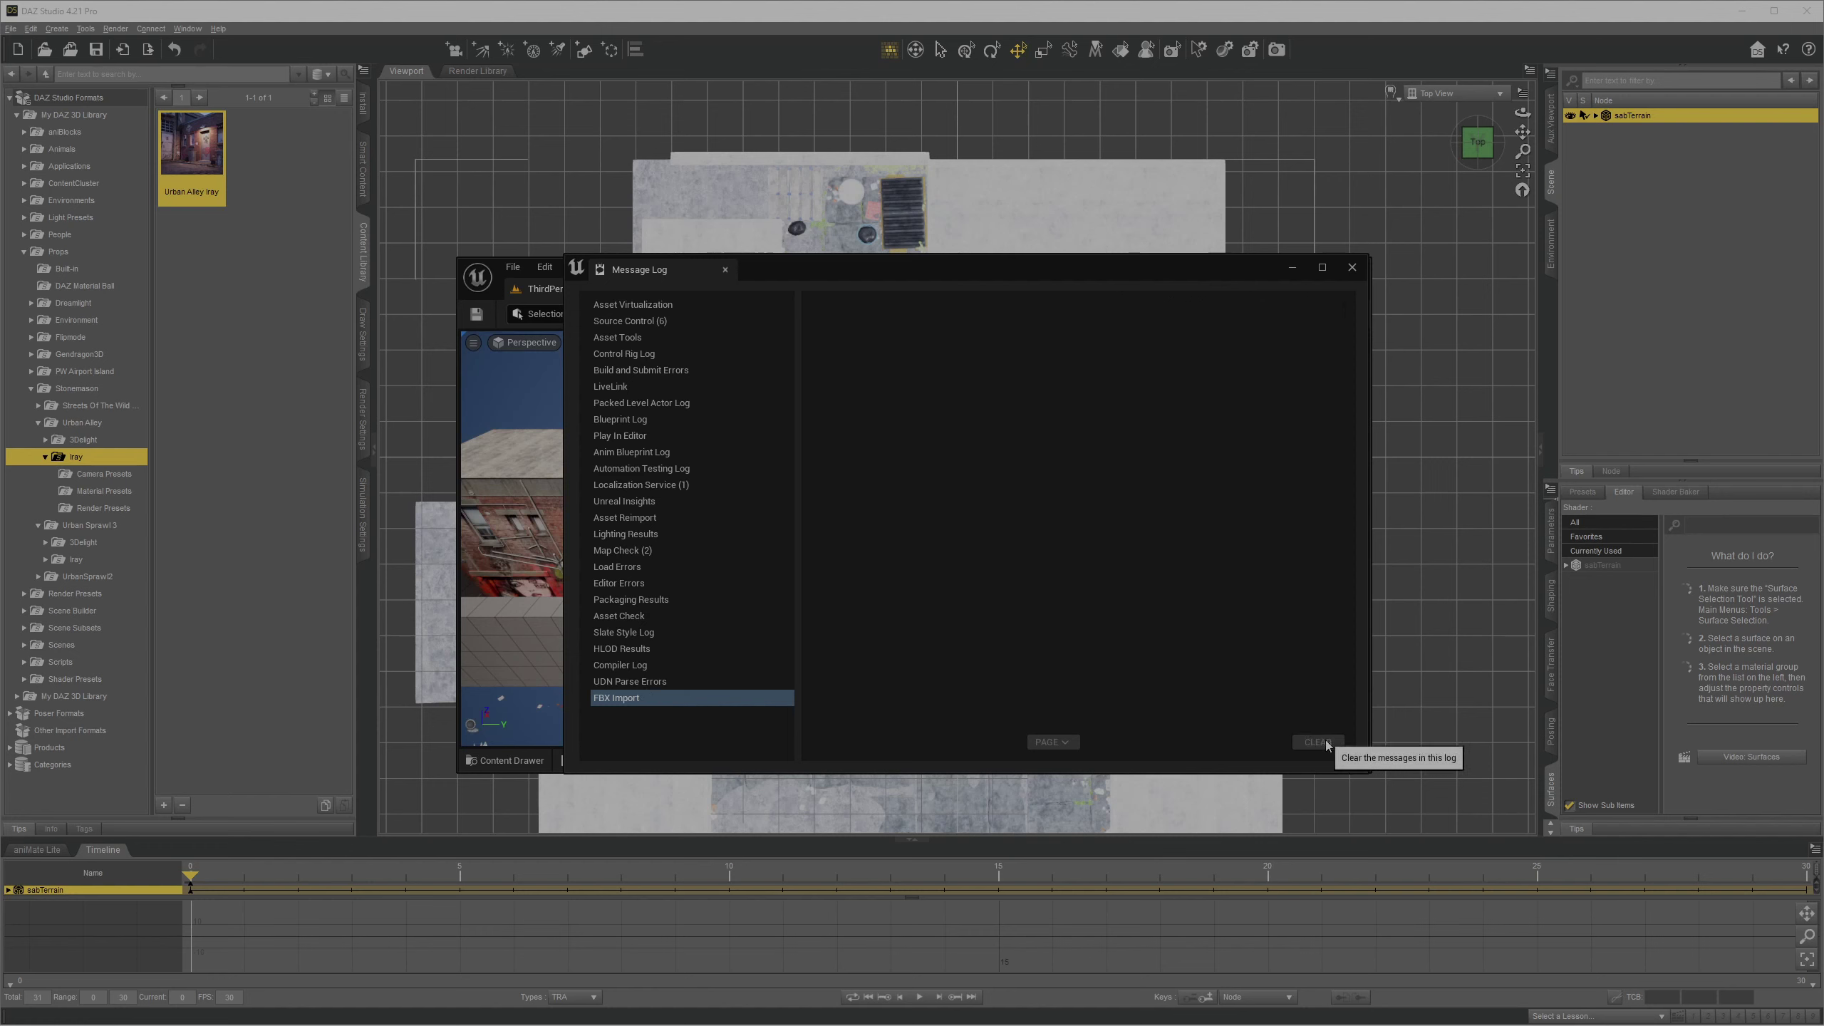
left_click(1352, 267)
left_click_drag(1097, 279, 1113, 102)
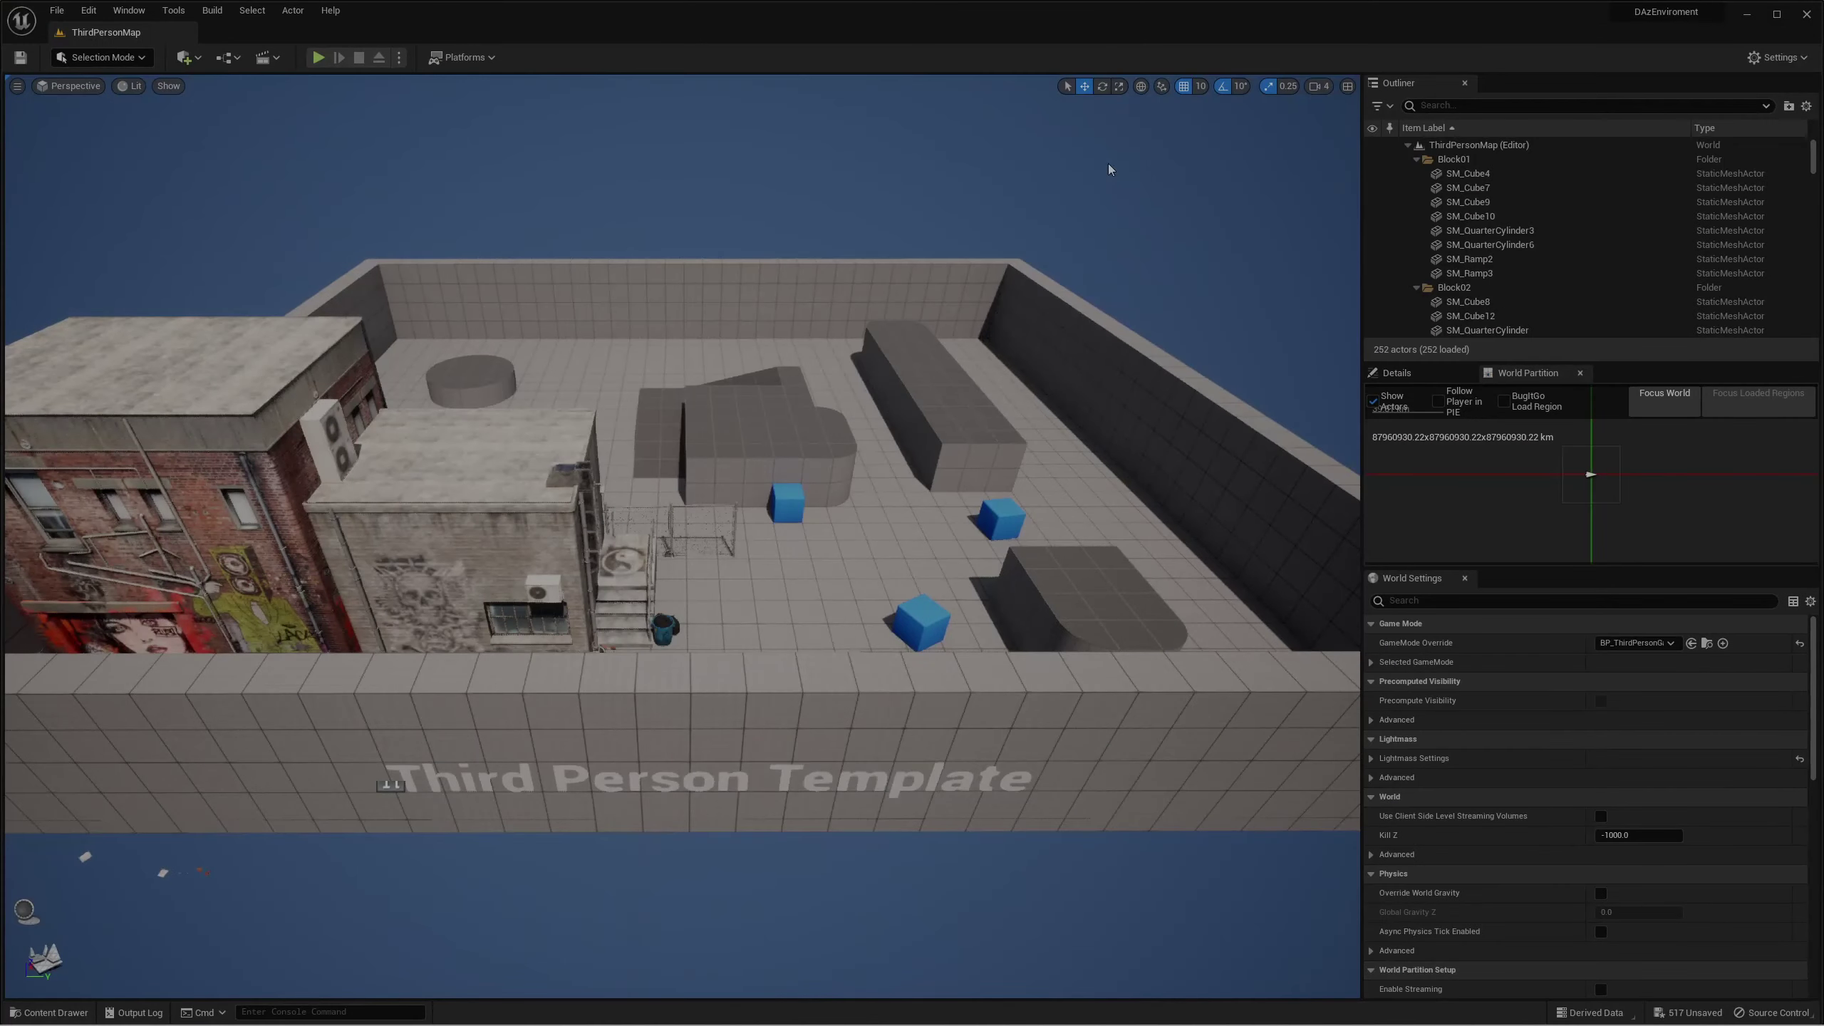
Step: Delete the front playground wall behind the Third Person Template lettering
left_click(635, 195)
scroll(713, 561, "down", 5)
left_click_drag(713, 561, 845, 631, "alt")
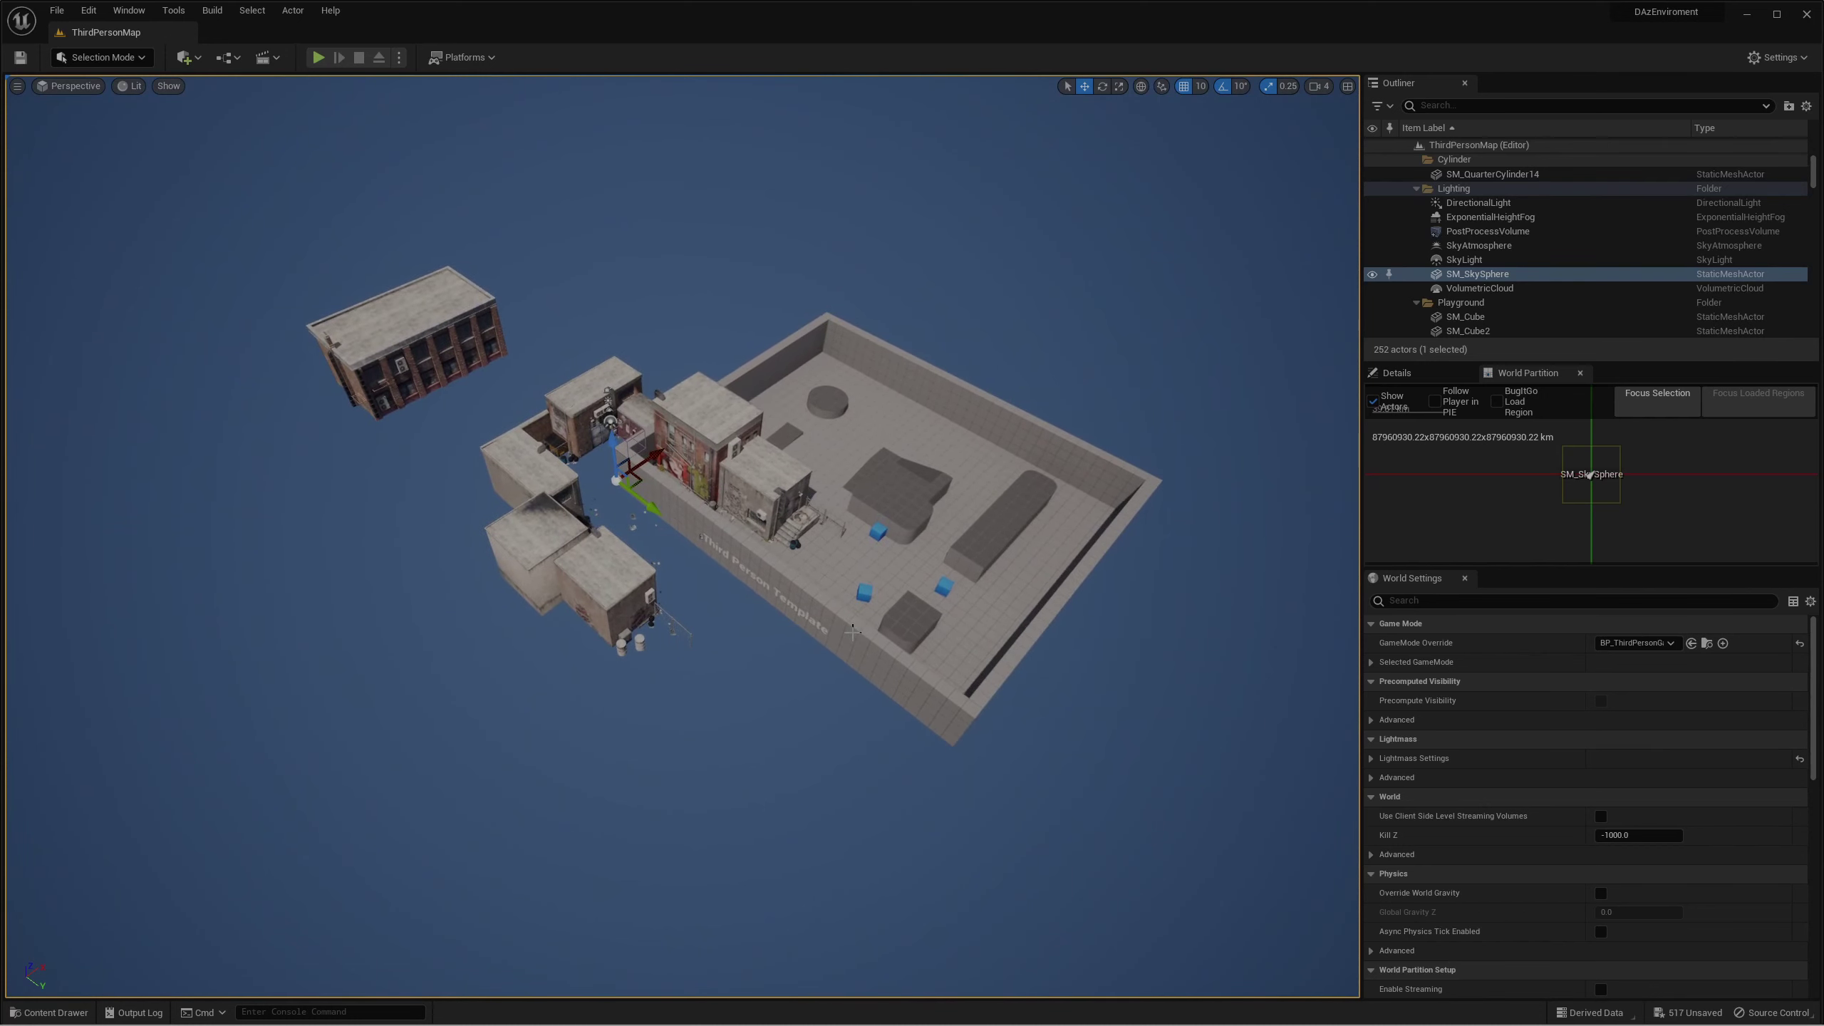
left_click(828, 632)
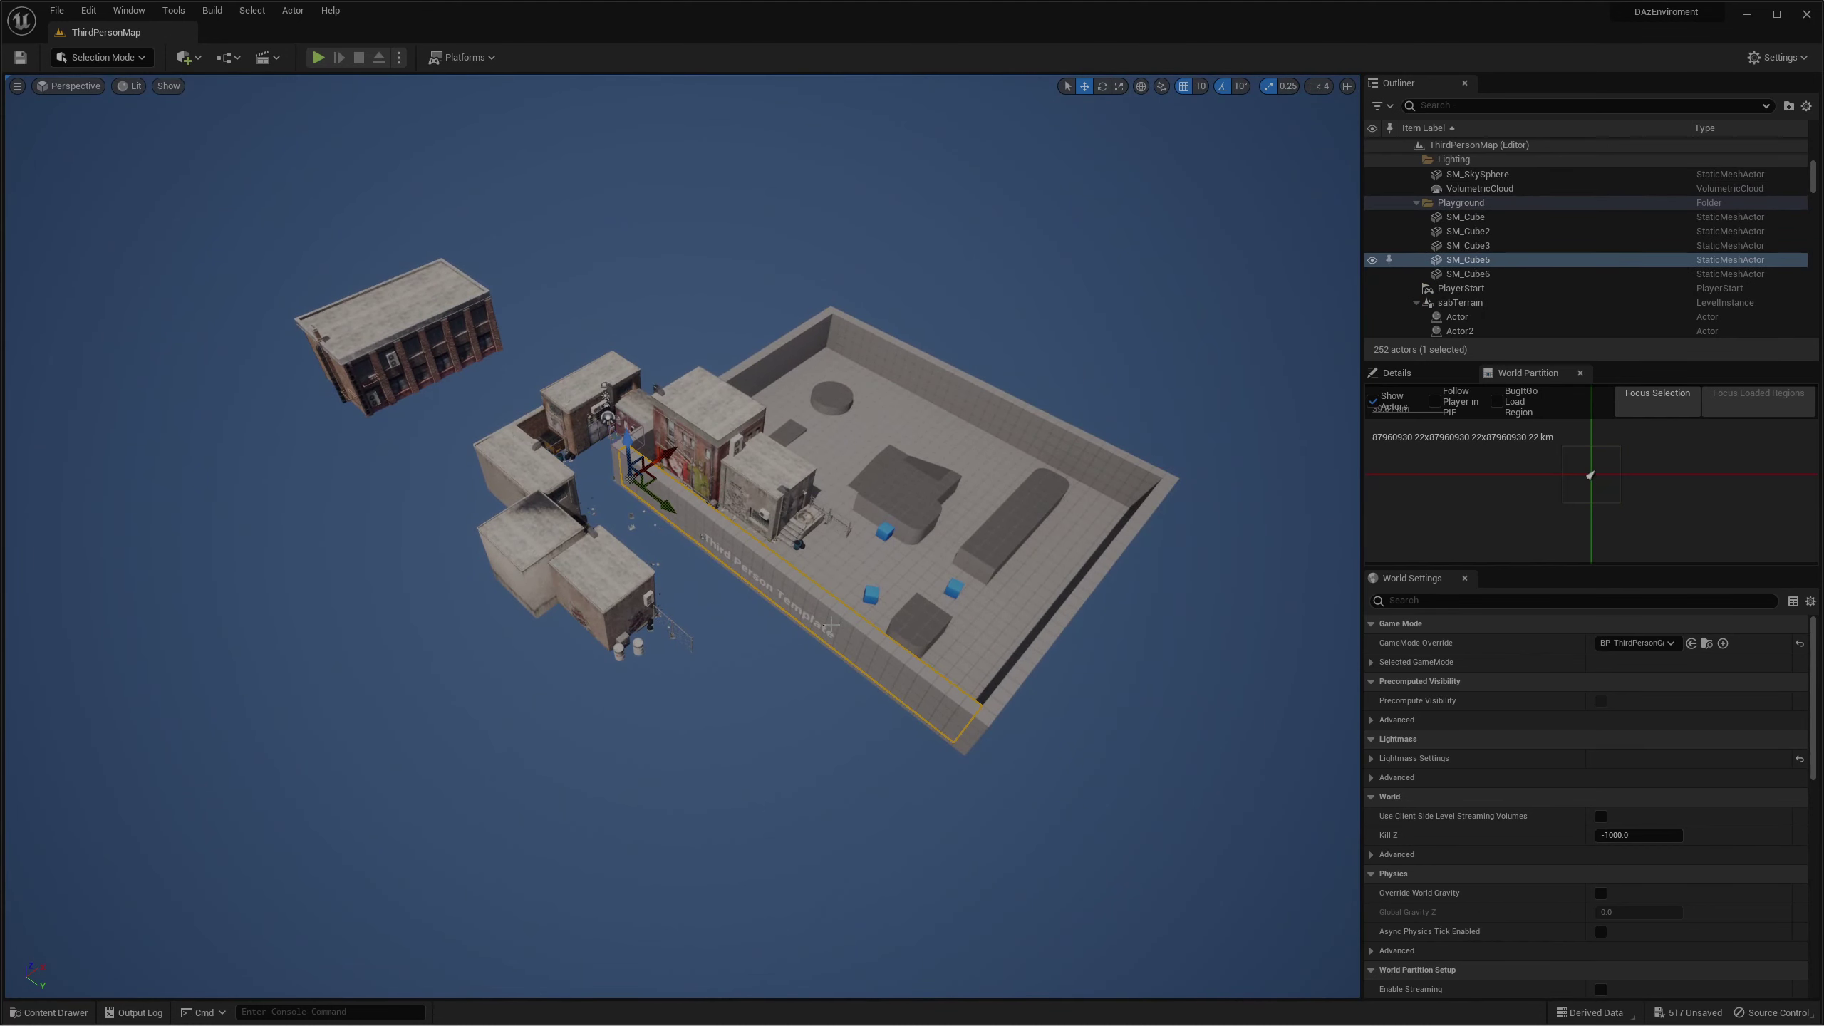
key("Delete")
Step: Move the playground floor SM_Cube beneath the imported alley buildings
left_click_drag(1160, 733, 1177, 698, "alt")
left_click(959, 453)
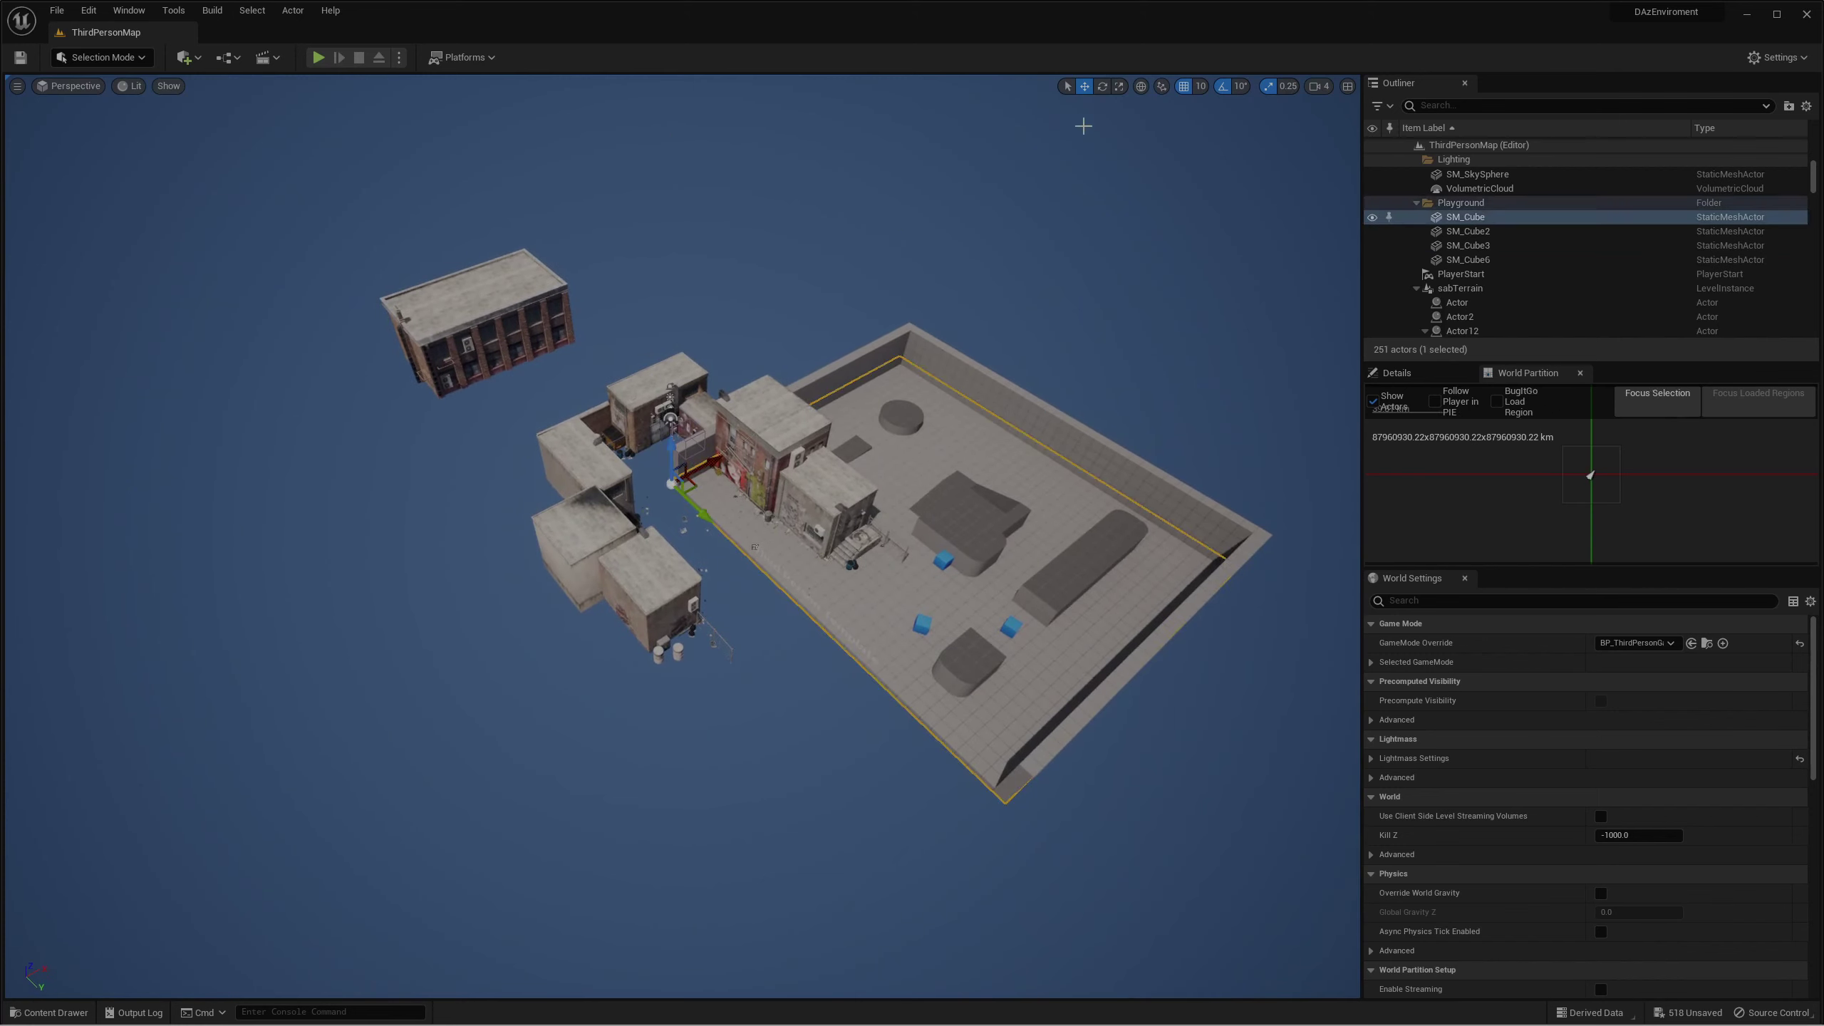
left_click(1119, 86)
left_click_drag(708, 463, 701, 467)
left_click(1084, 86)
left_click_drag(709, 462, 563, 523)
left_click_drag(563, 604, 482, 511)
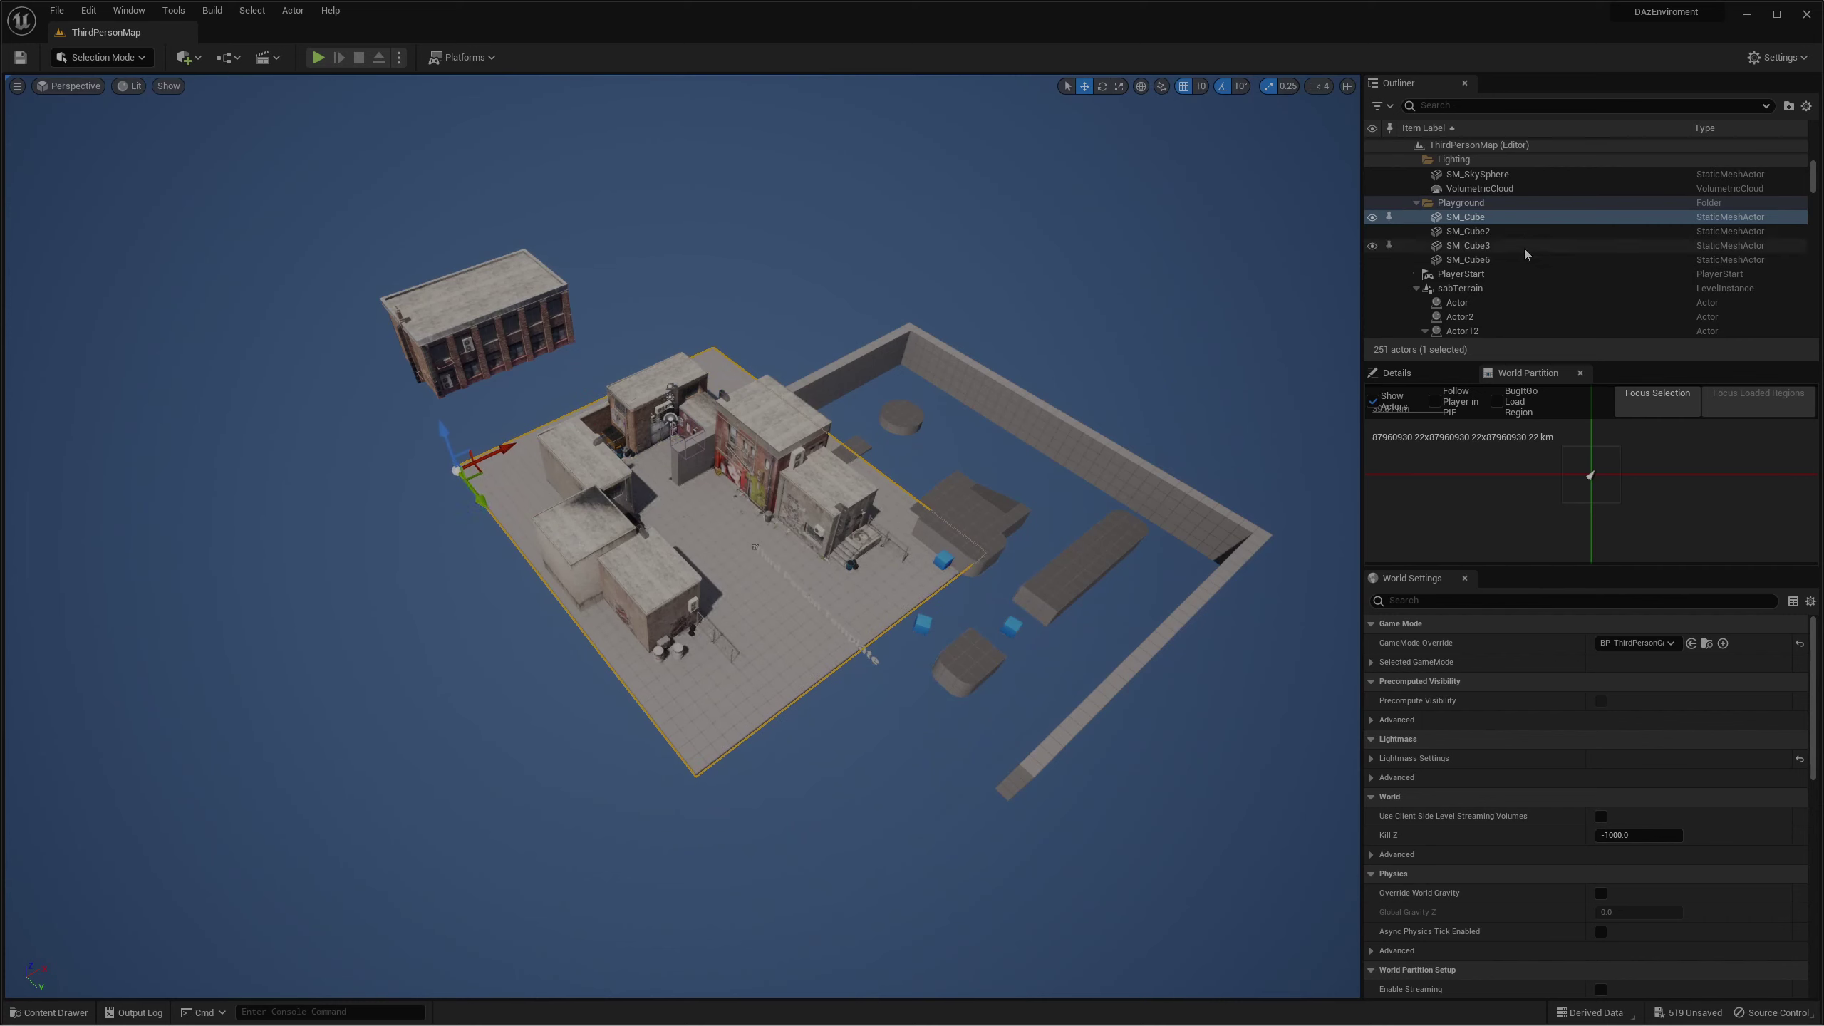
Step: Find the PlayerStart actor by searching the Outliner for "start" and move it onto the open ground between the alley buildings
left_click(1549, 104)
type("st")
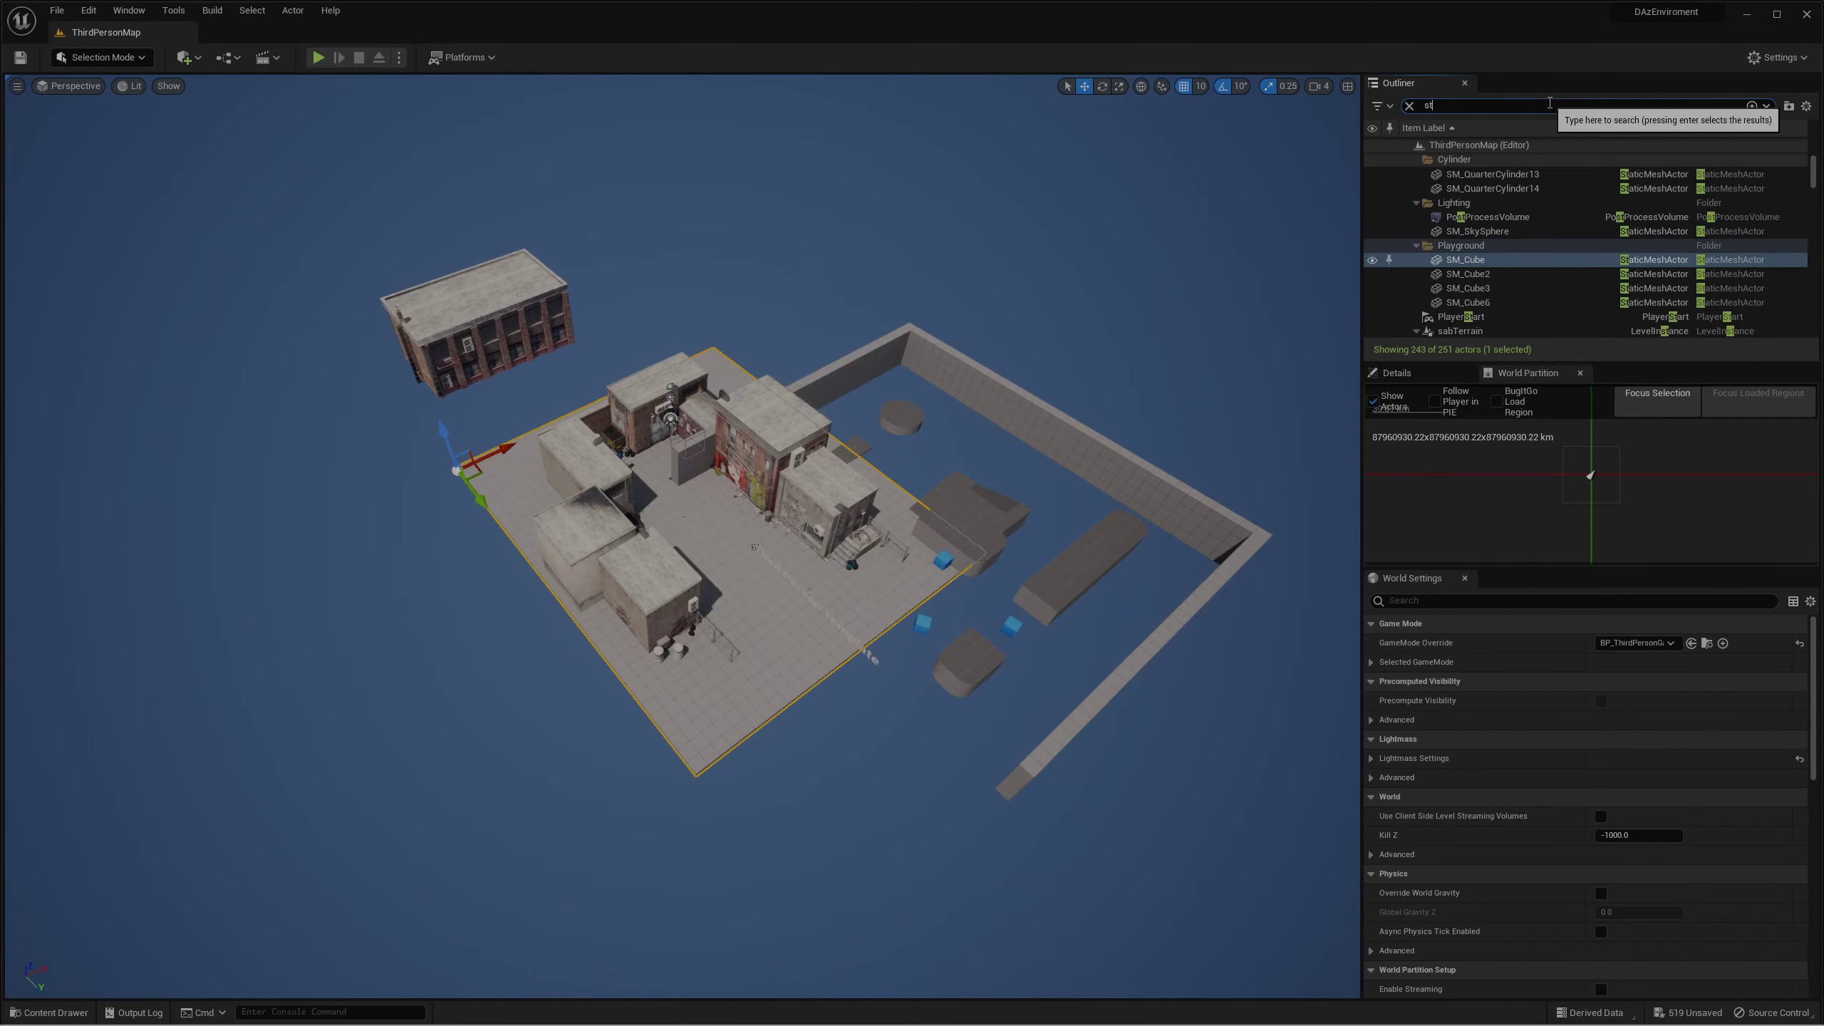
type("art")
double_click(1523, 160)
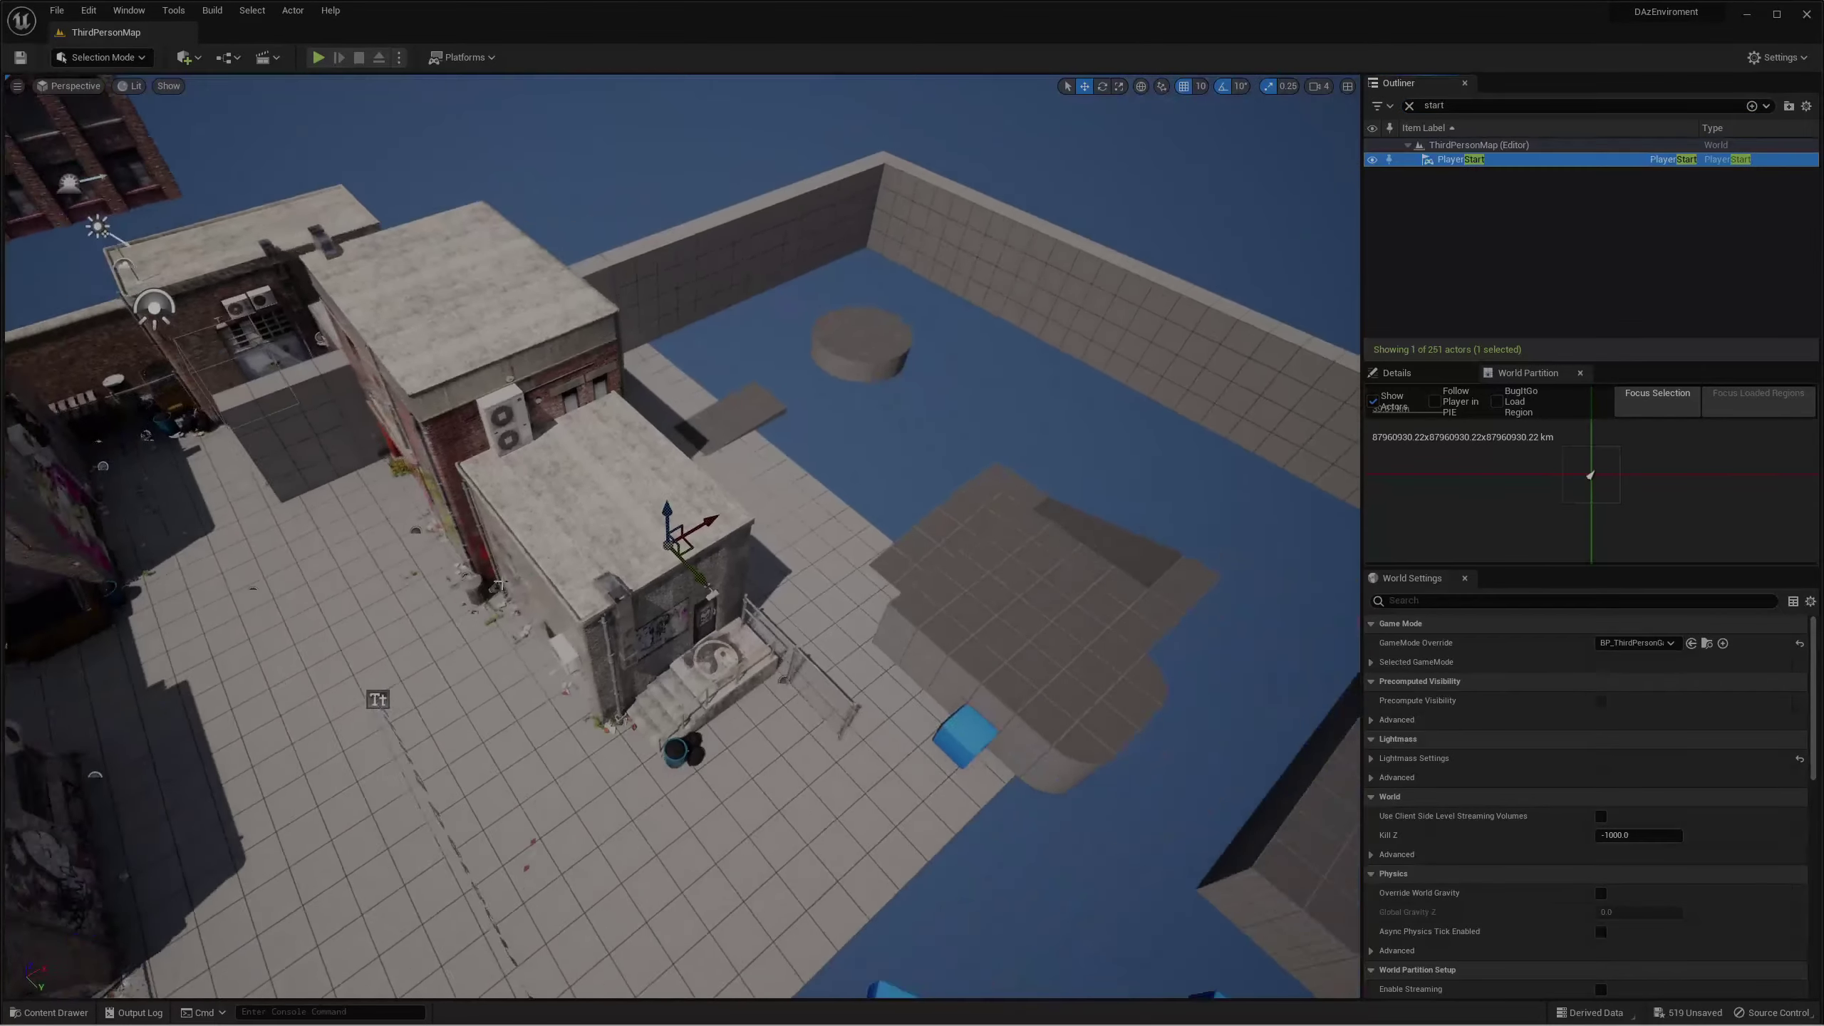
scroll(497, 583, "down", 5)
left_click_drag(674, 537, 473, 606)
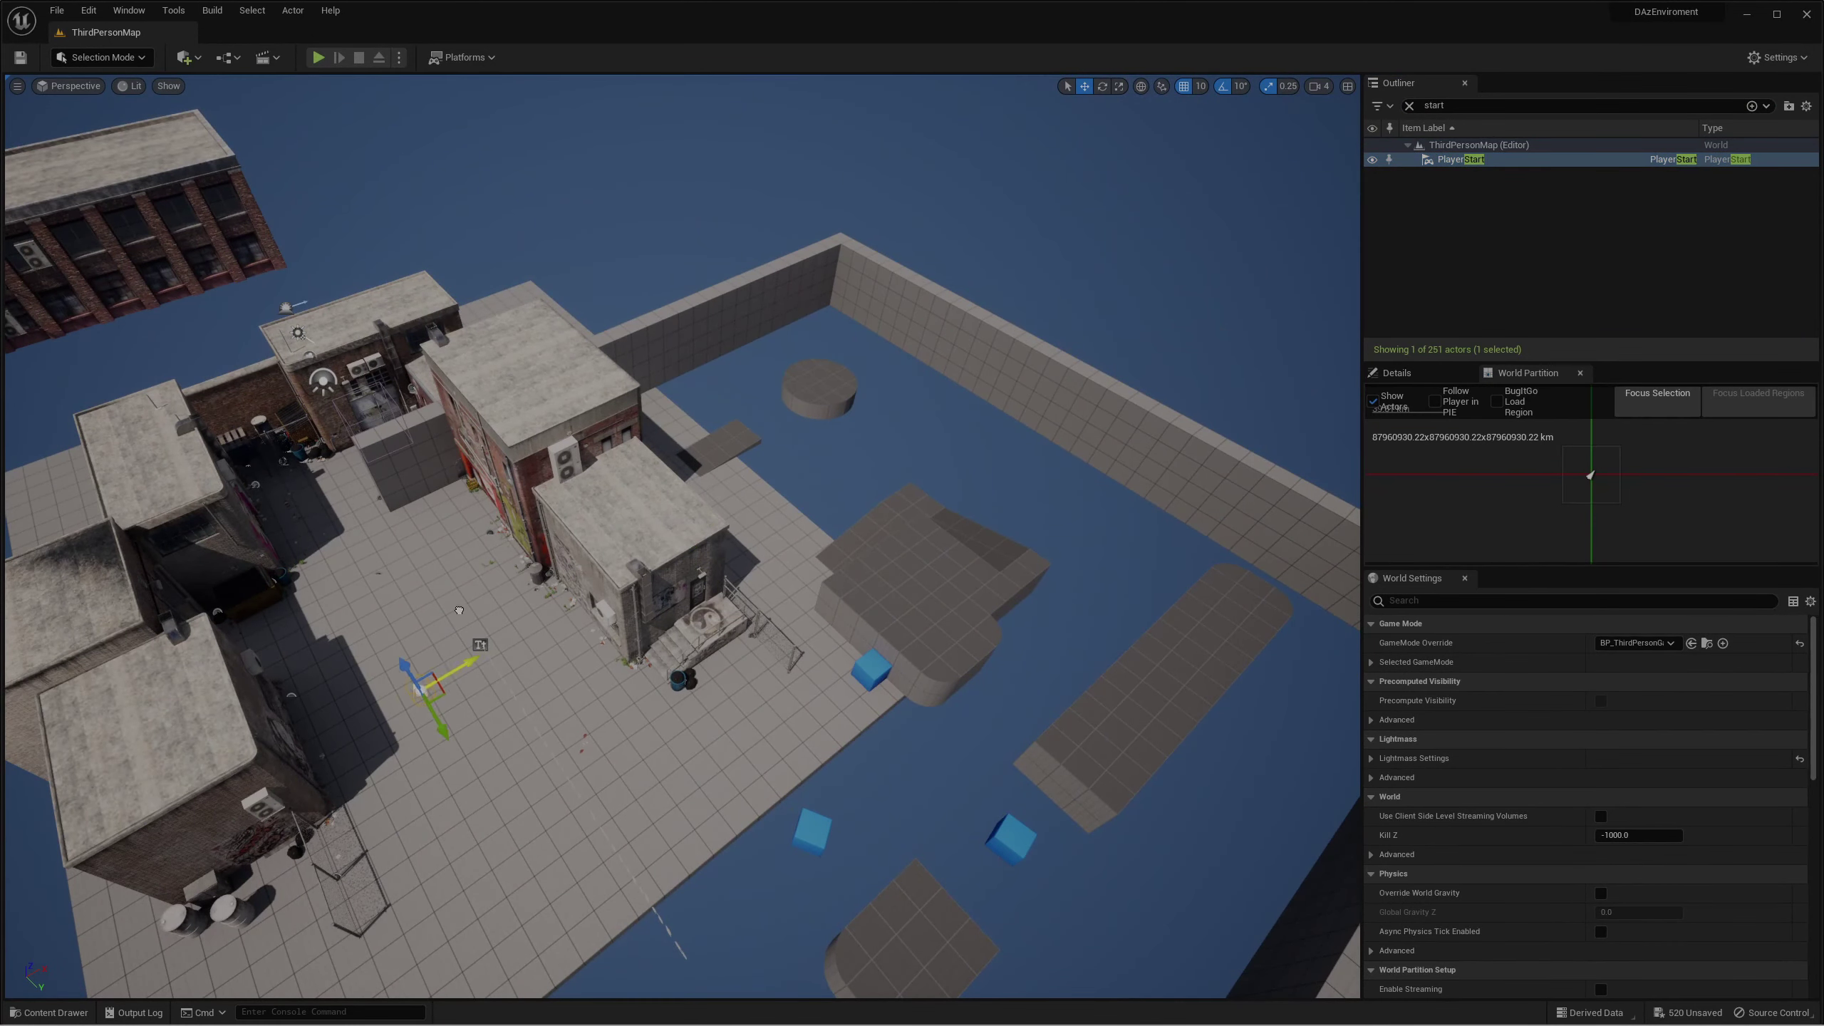
scroll(453, 560, "down", 3)
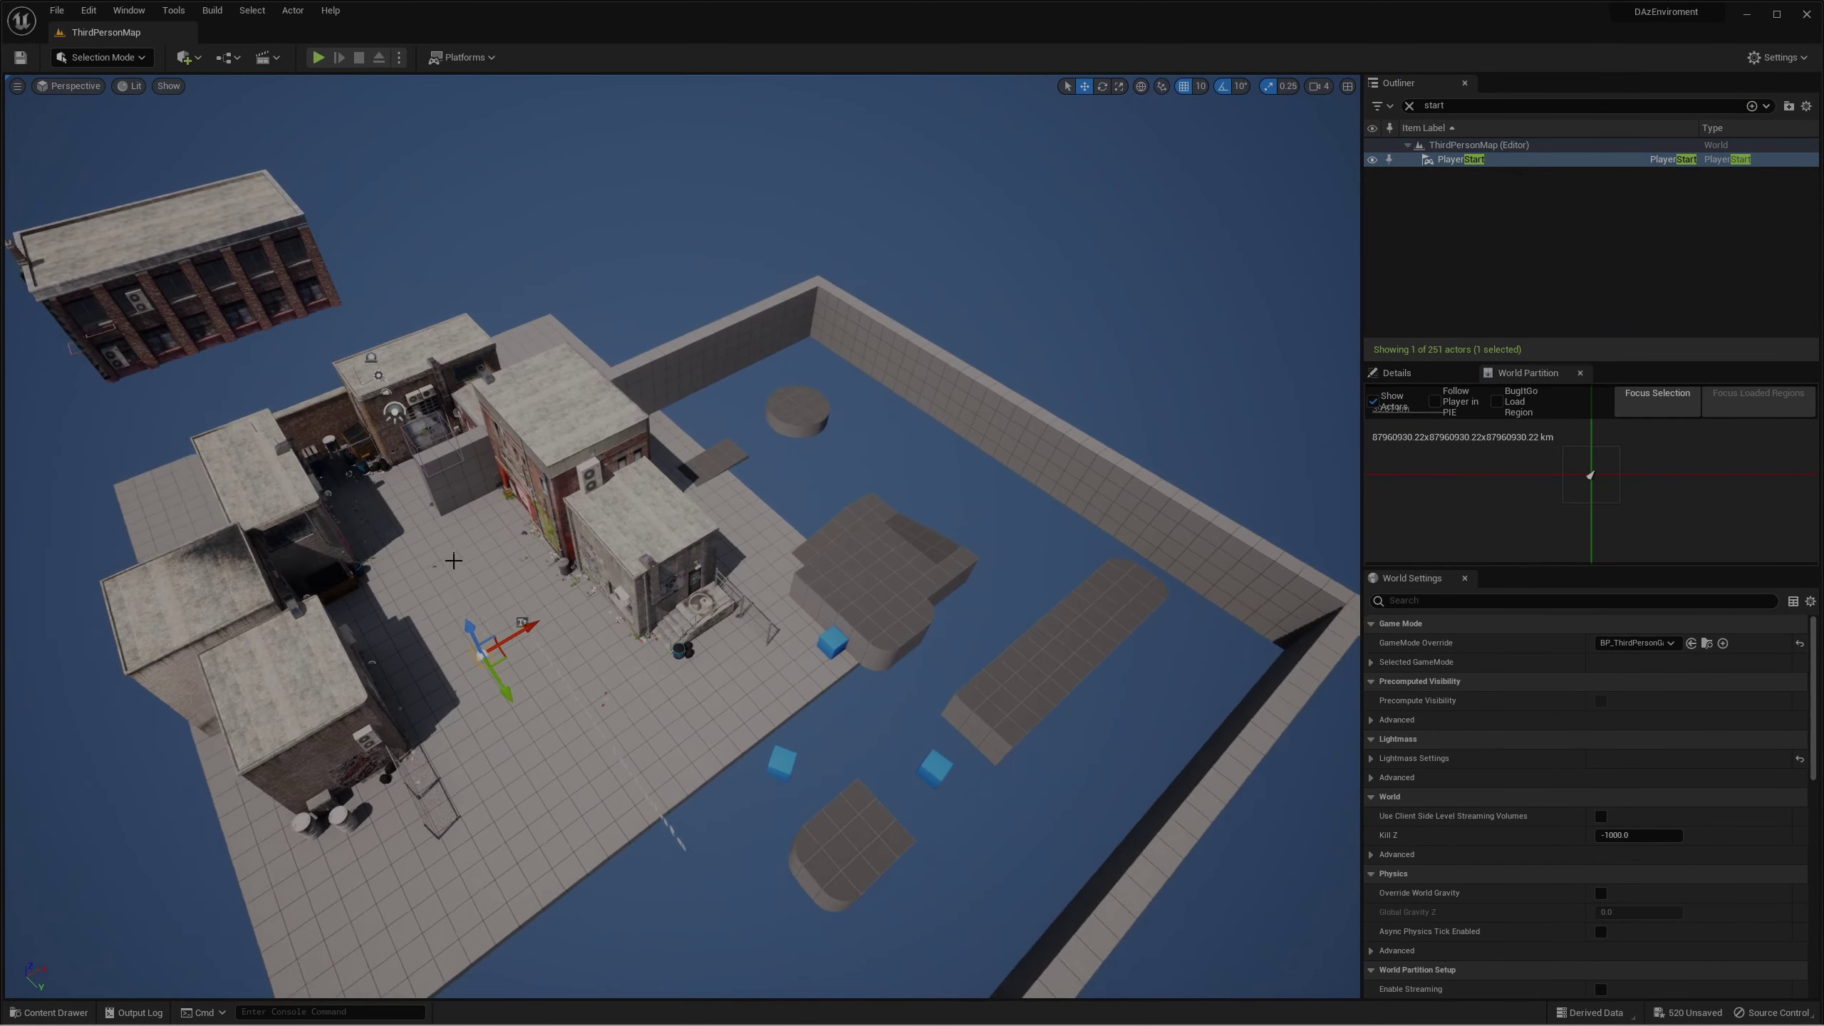
scroll(453, 560, "down", 3)
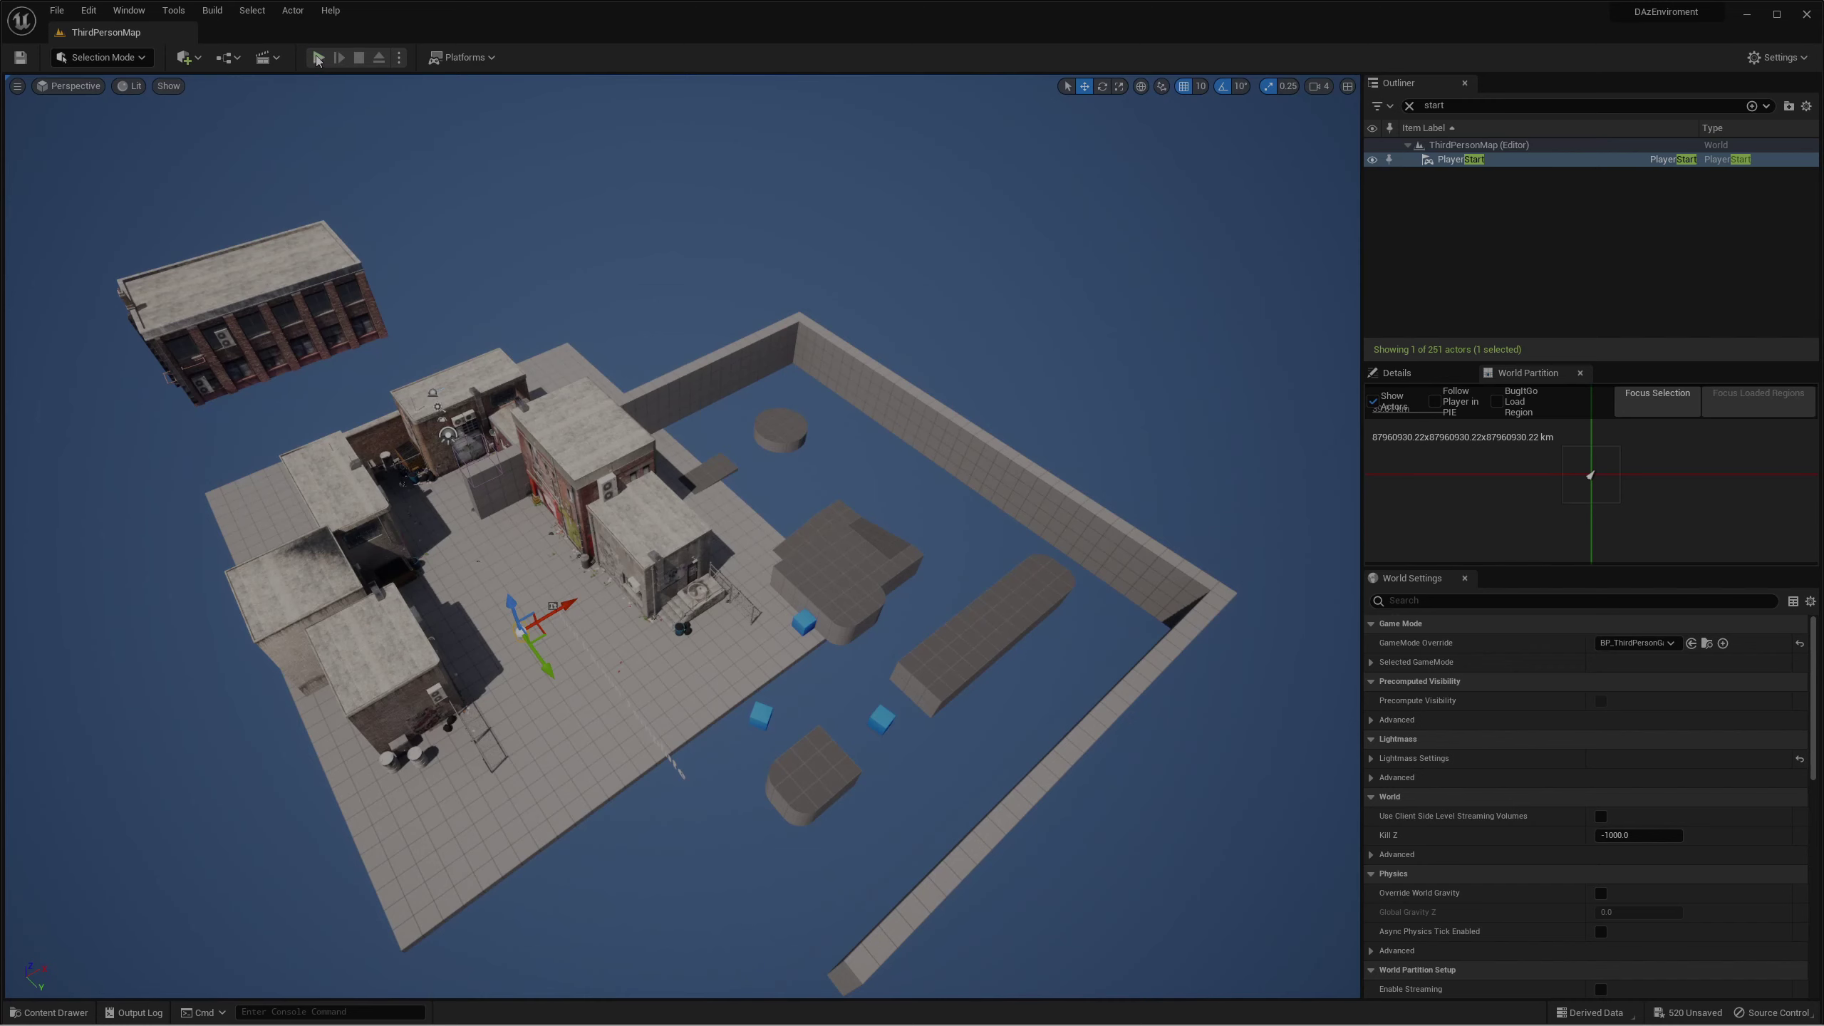
Step: Play-test the level by running the character through the alley, and end the play session
left_click(318, 57)
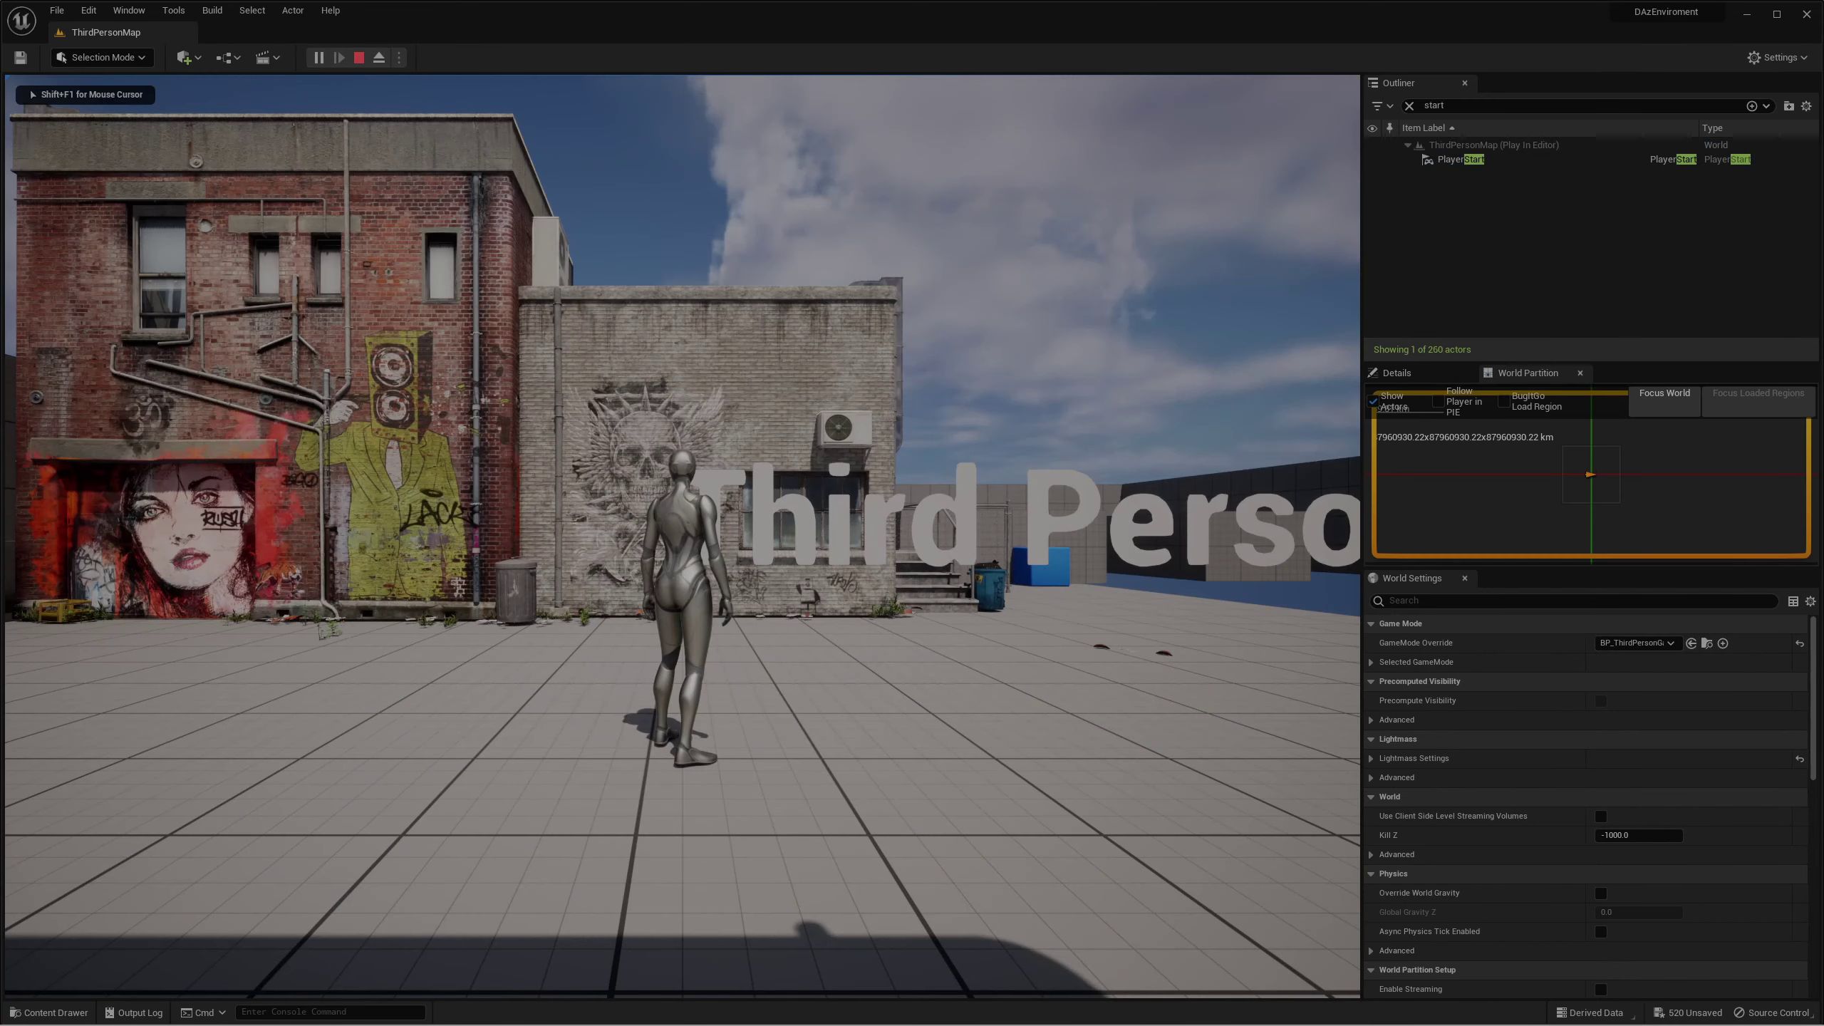
key("w")
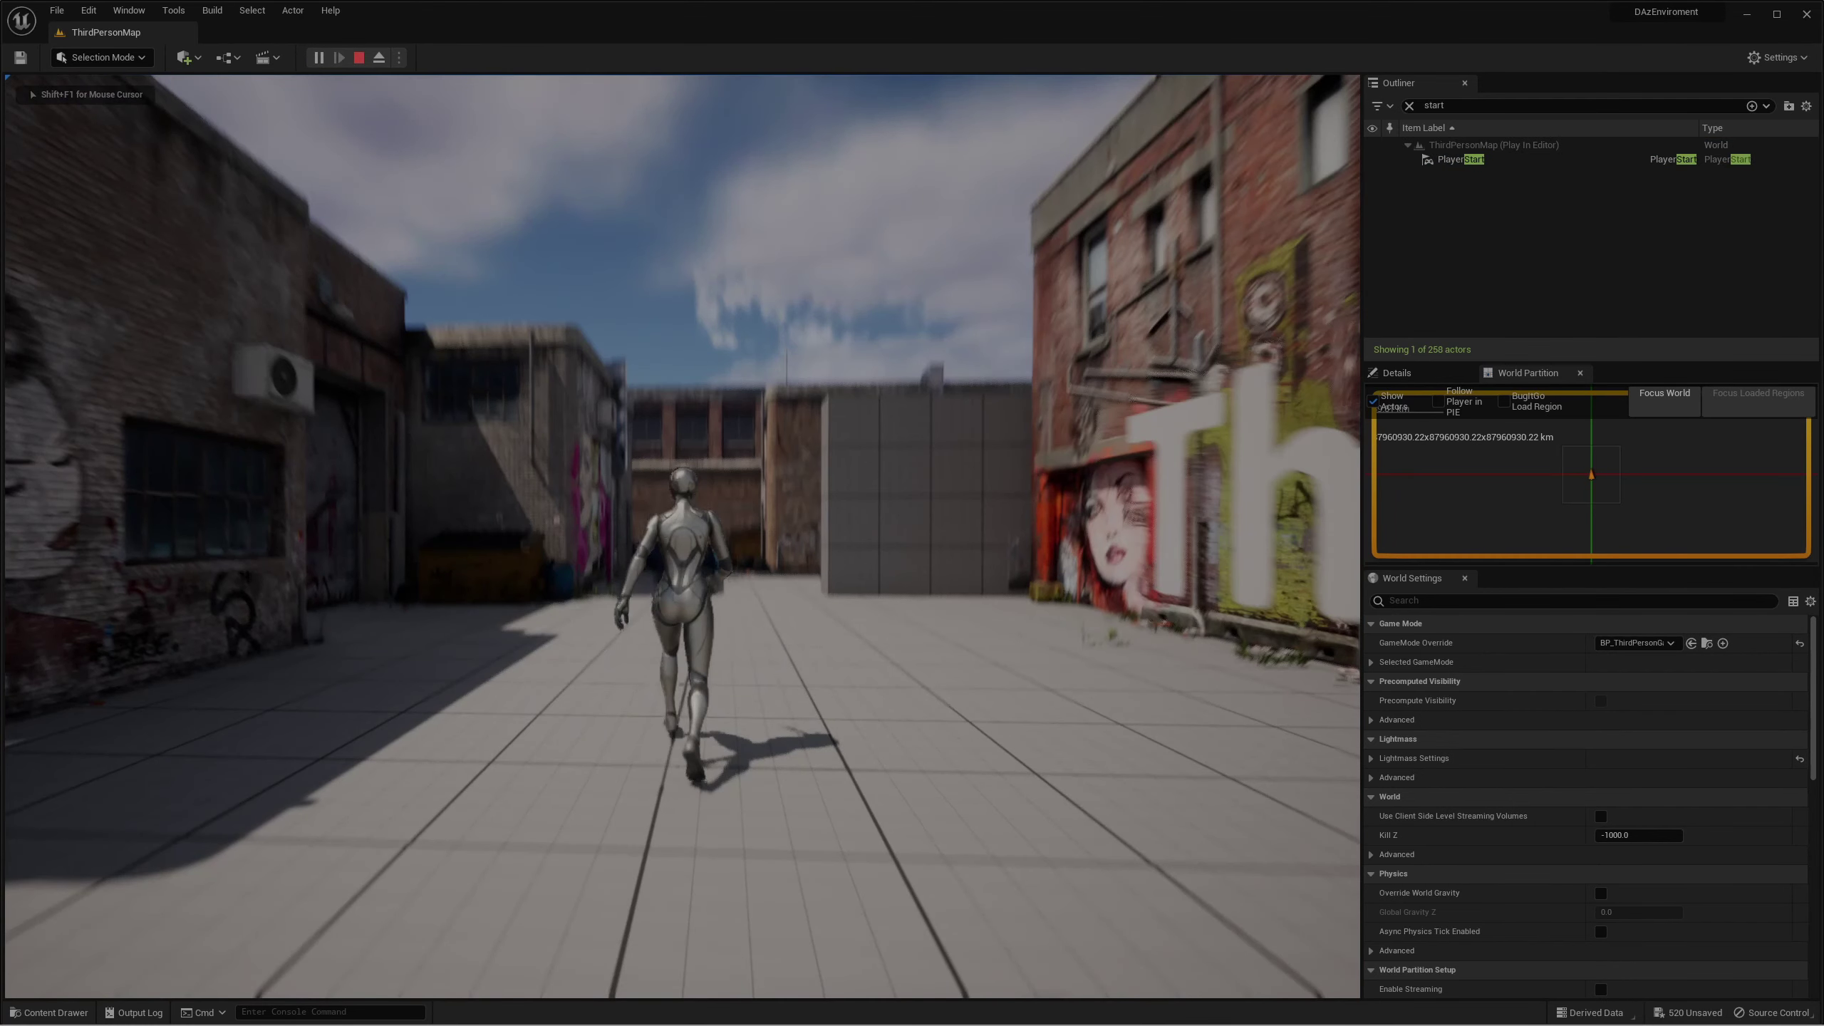
key("w")
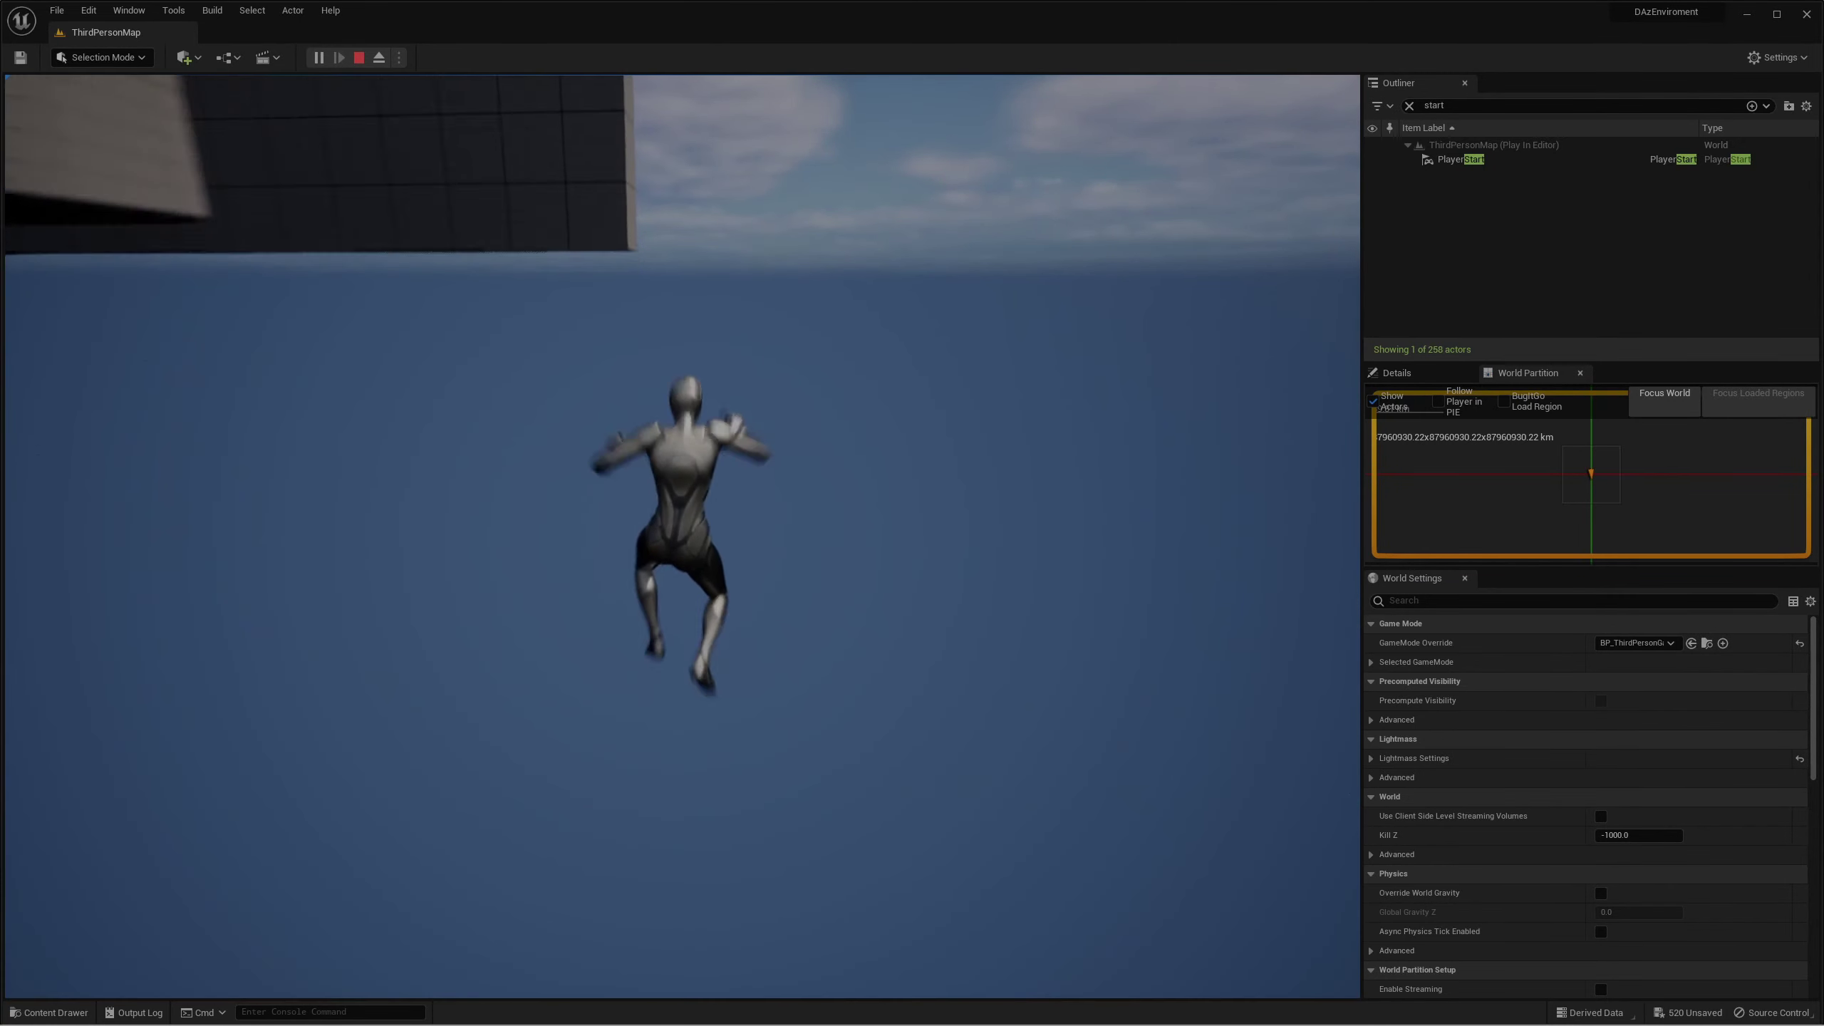
key("grave")
key("Escape")
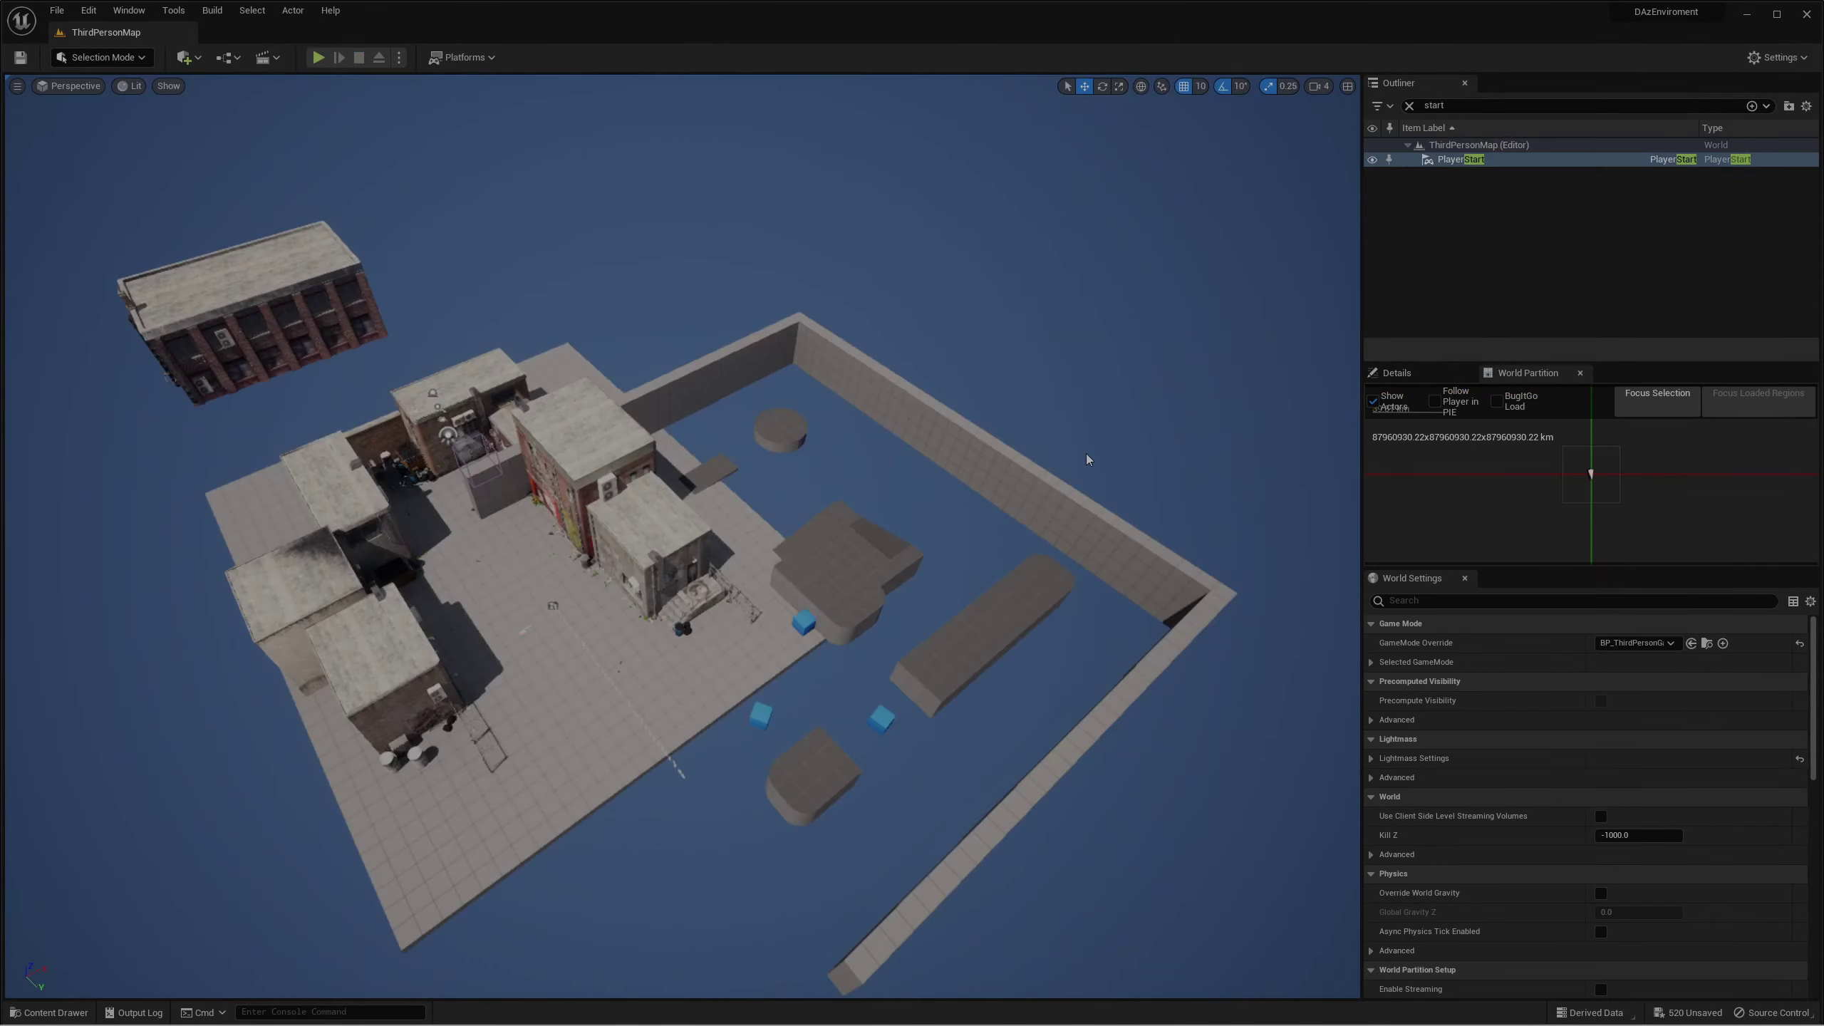
Step: Remove the imported sabTerrain alley environment from the level, leaving the playground geometry
right_click_drag(445, 677, 305, 493)
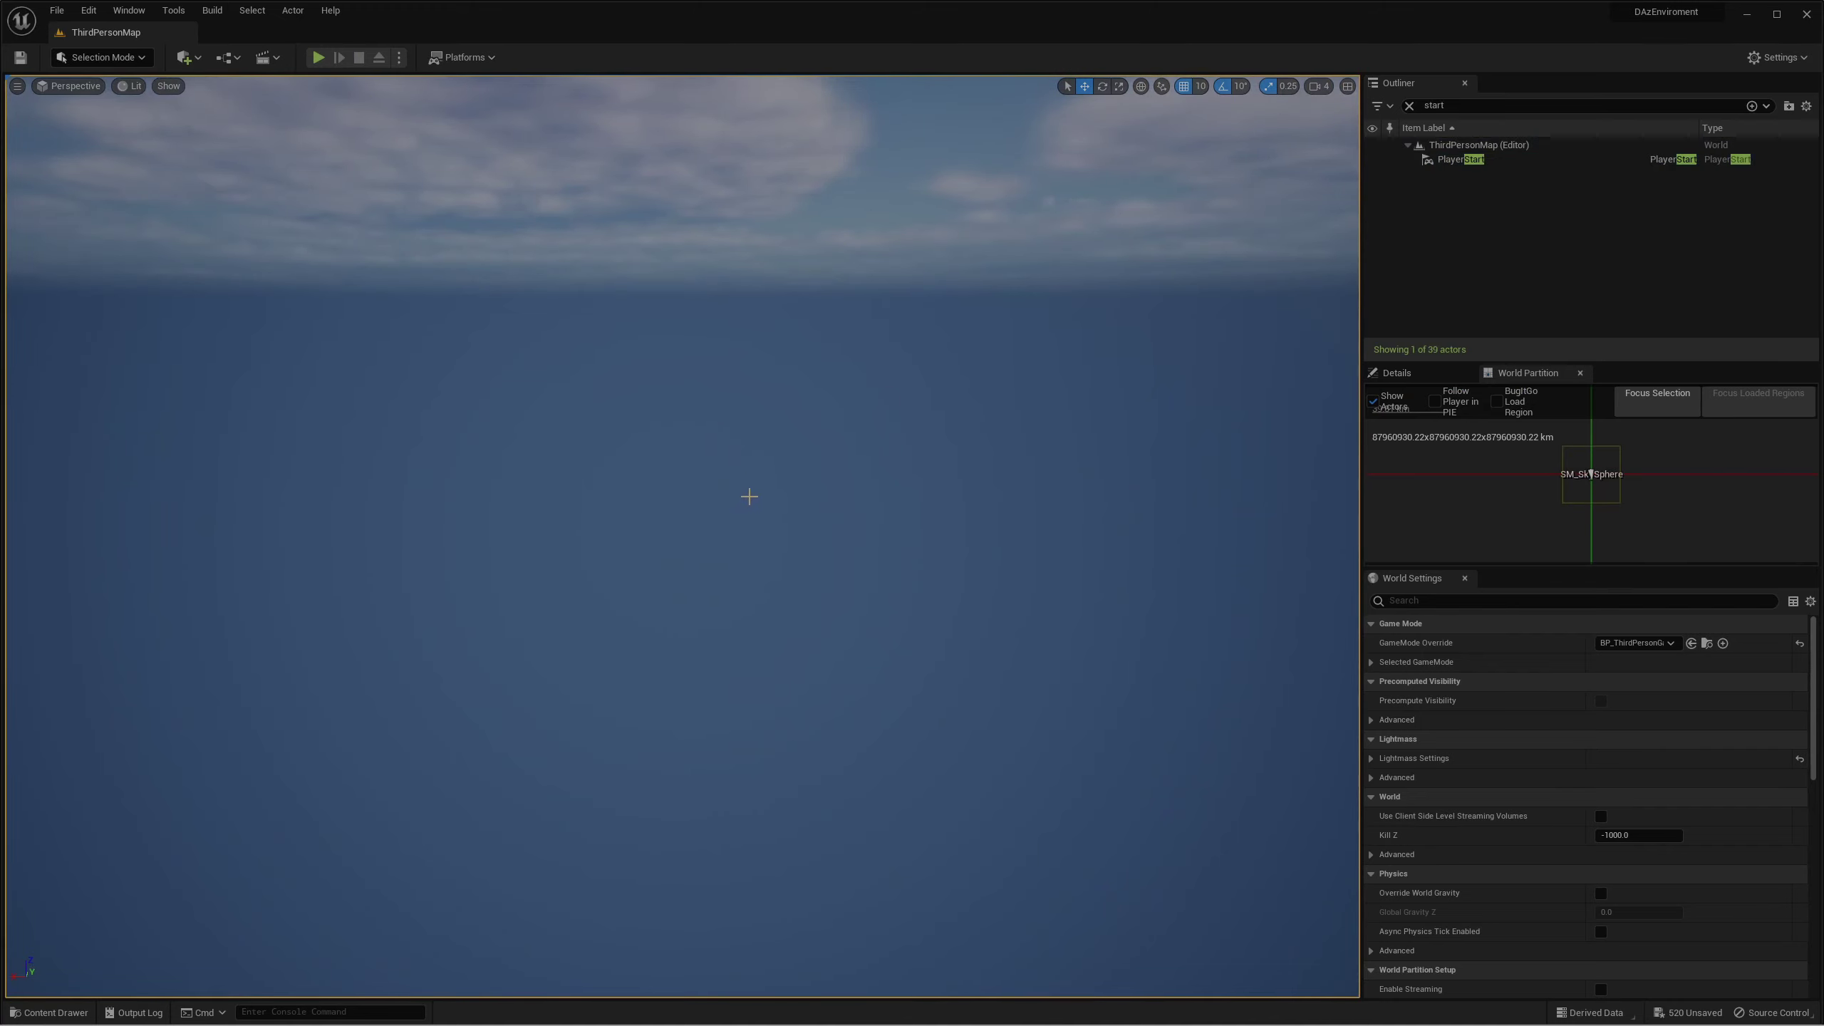
scroll(676, 378, "up", 5)
scroll(672, 375, "down", 5)
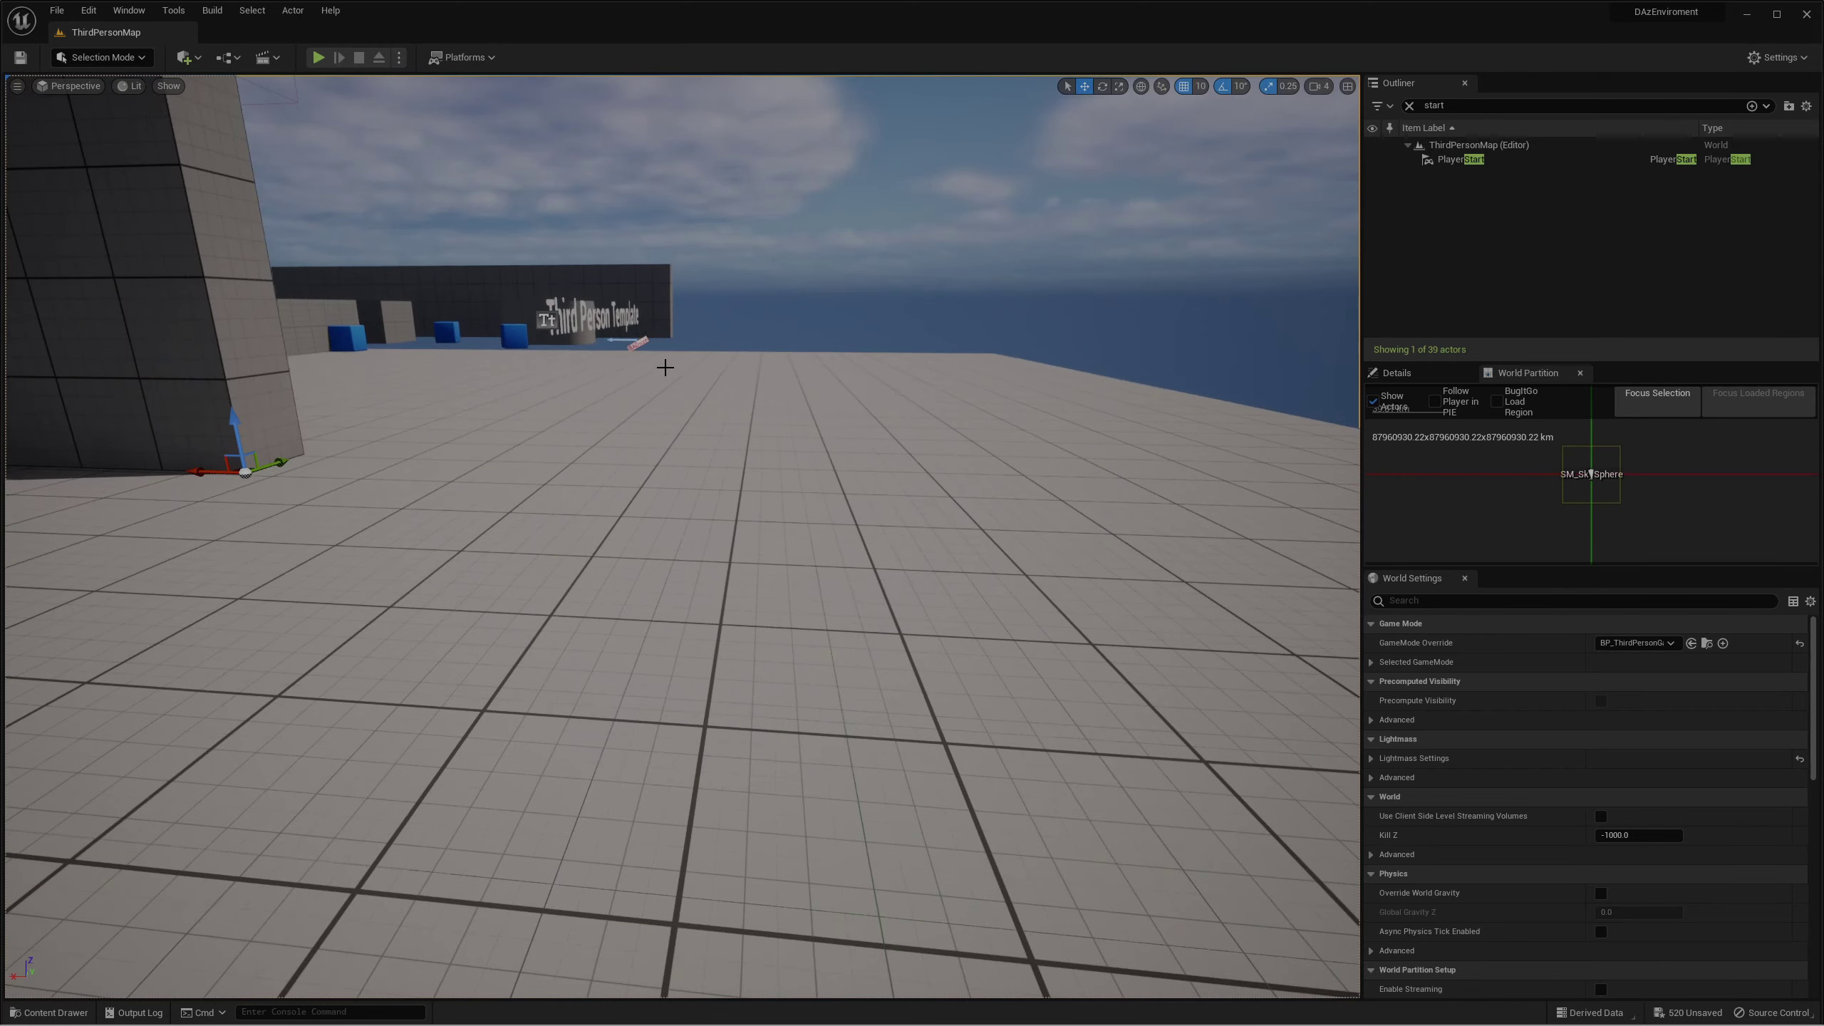
scroll(491, 388, "down", 6)
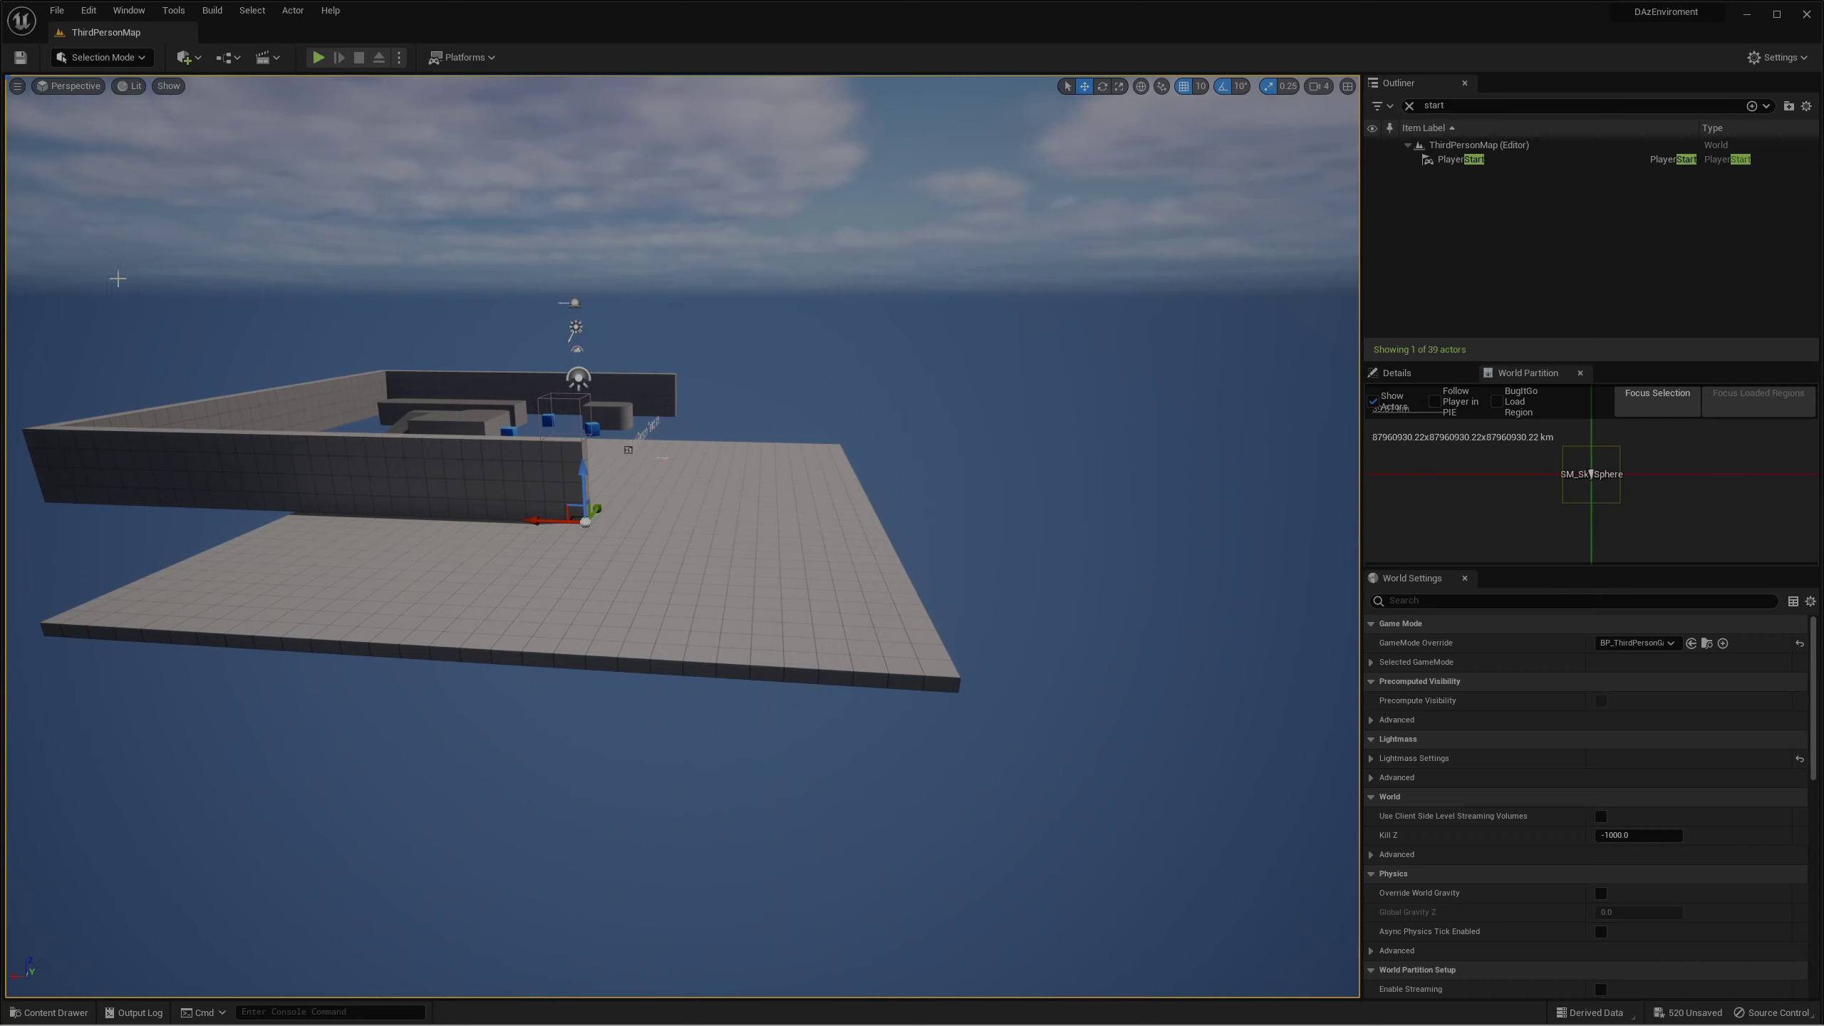
Step: Delete the DazToUnreal folder and all its assets from the project content
left_click(59, 1014)
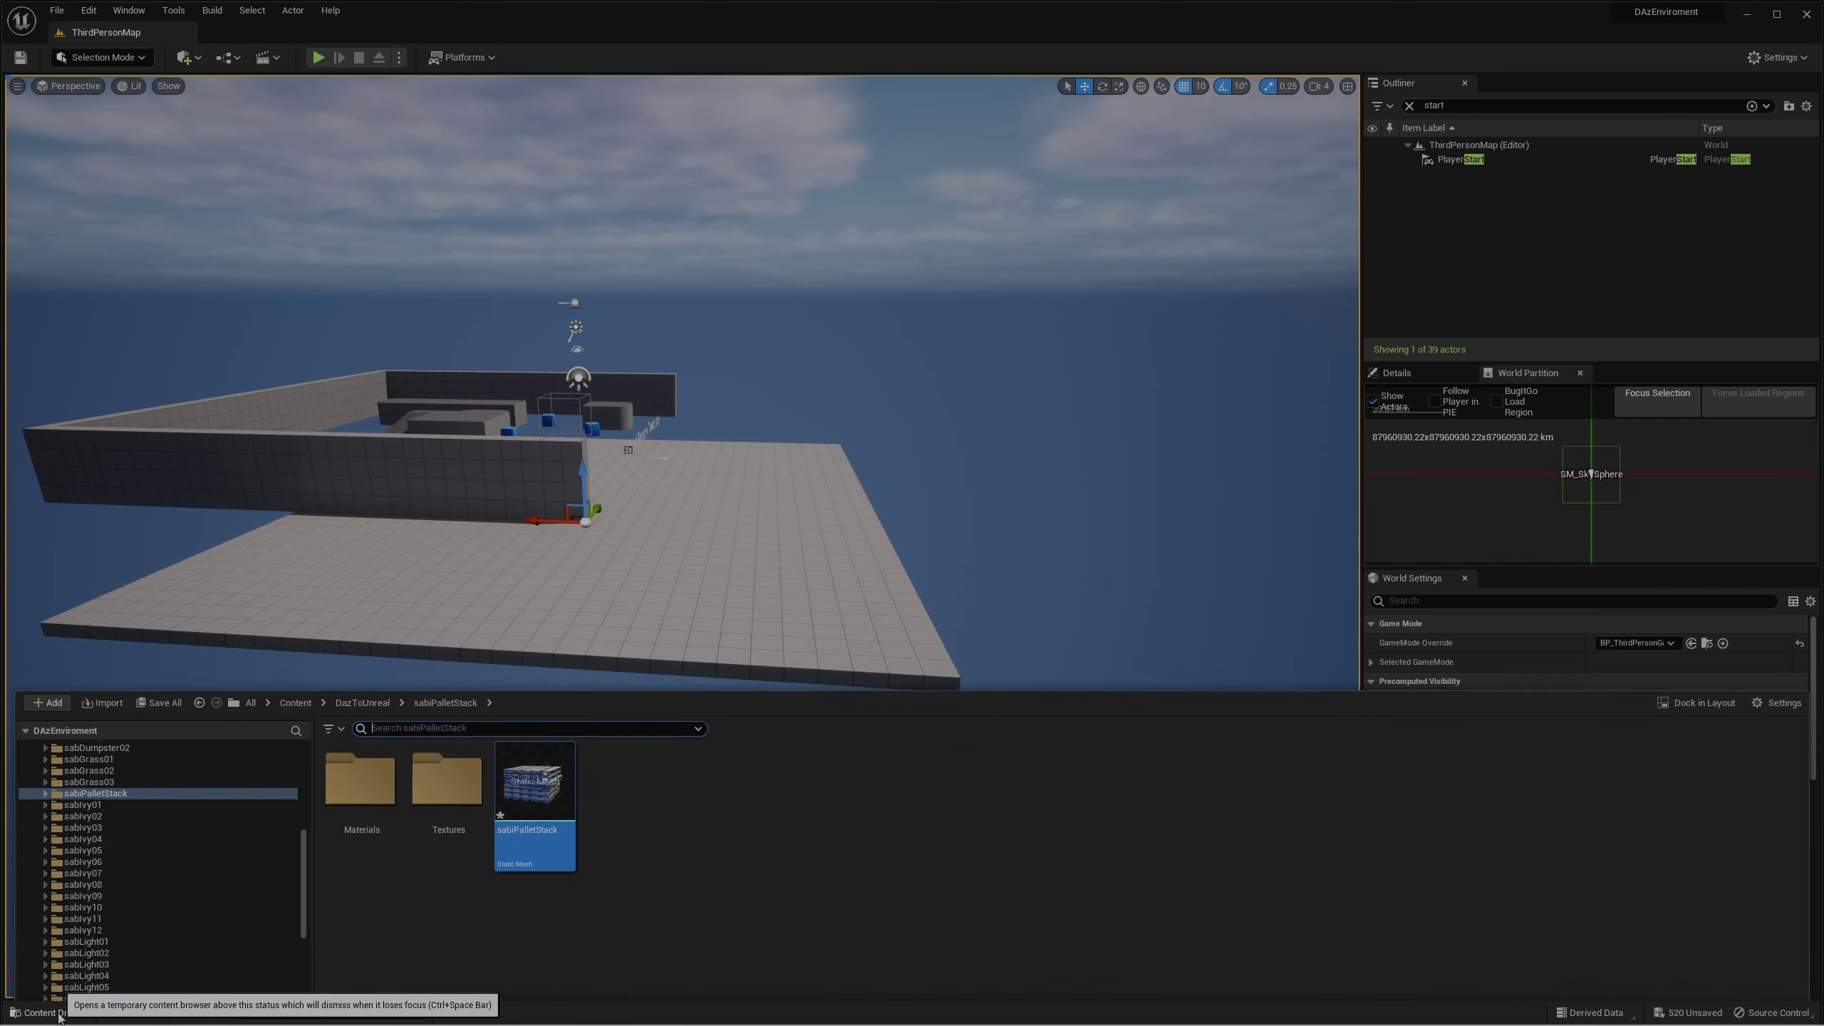
left_click_drag(302, 820, 294, 746)
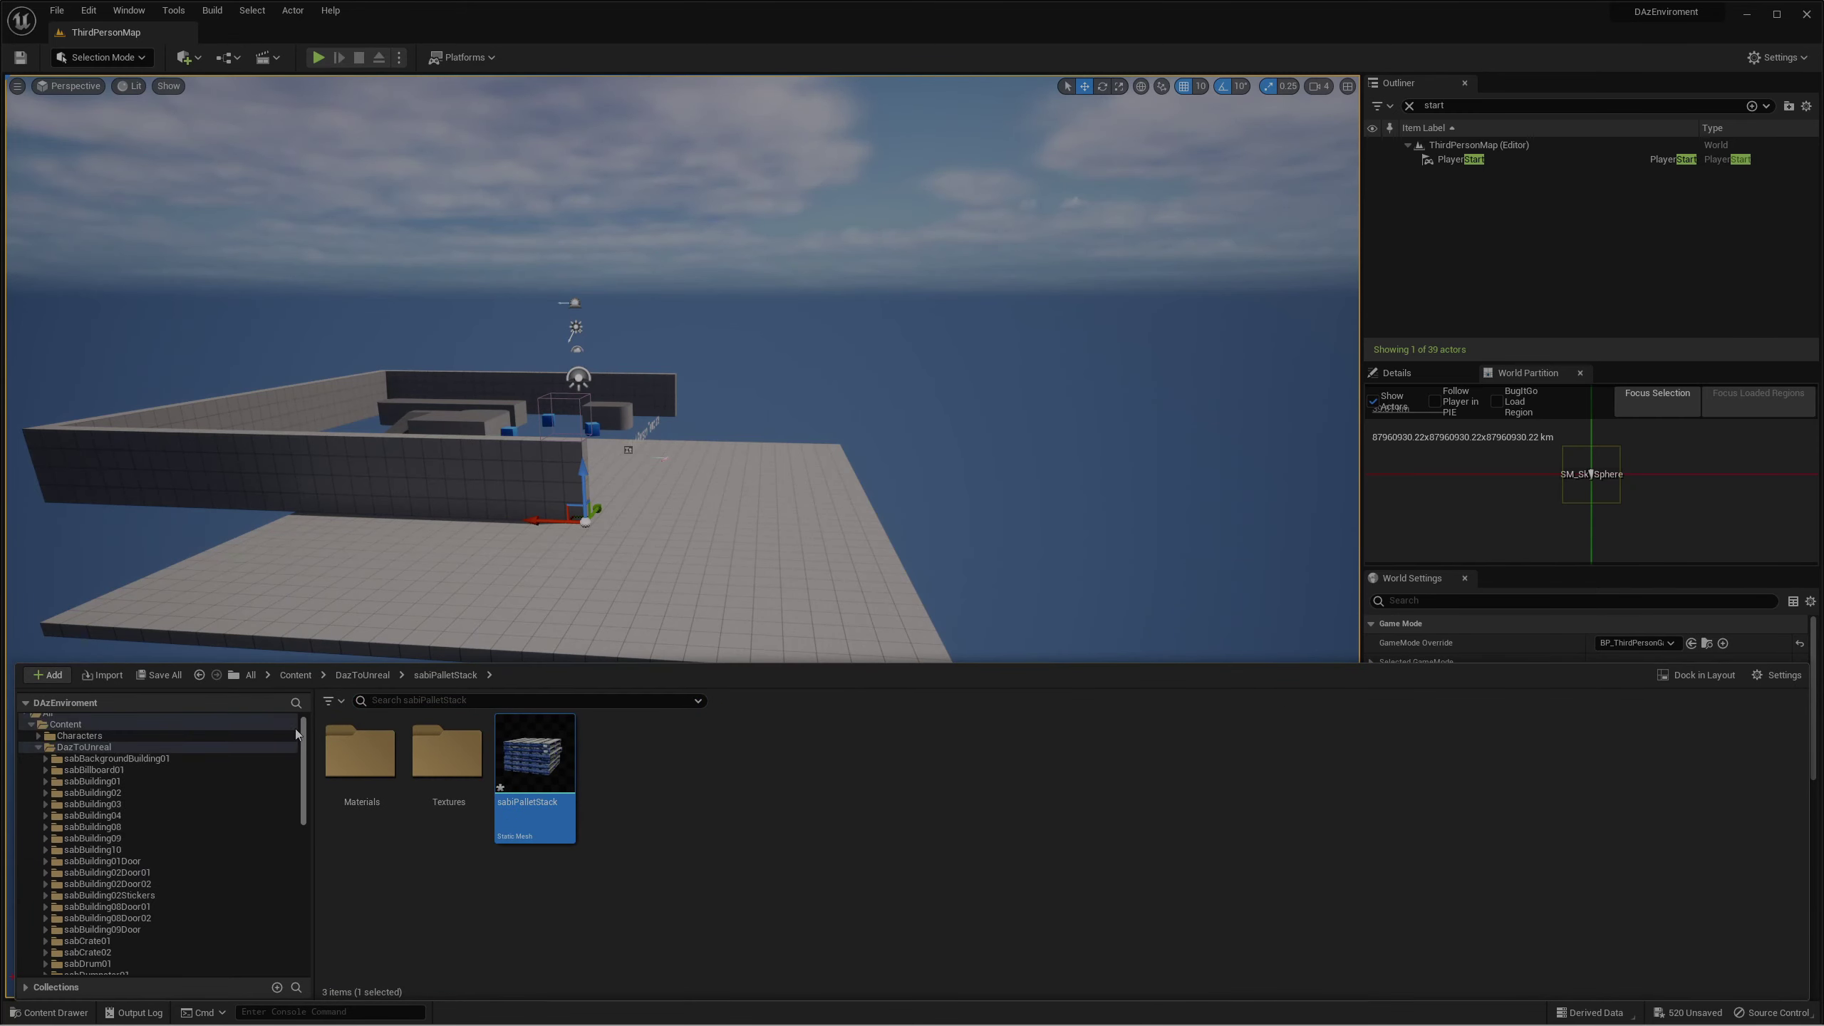
right_click(87, 756)
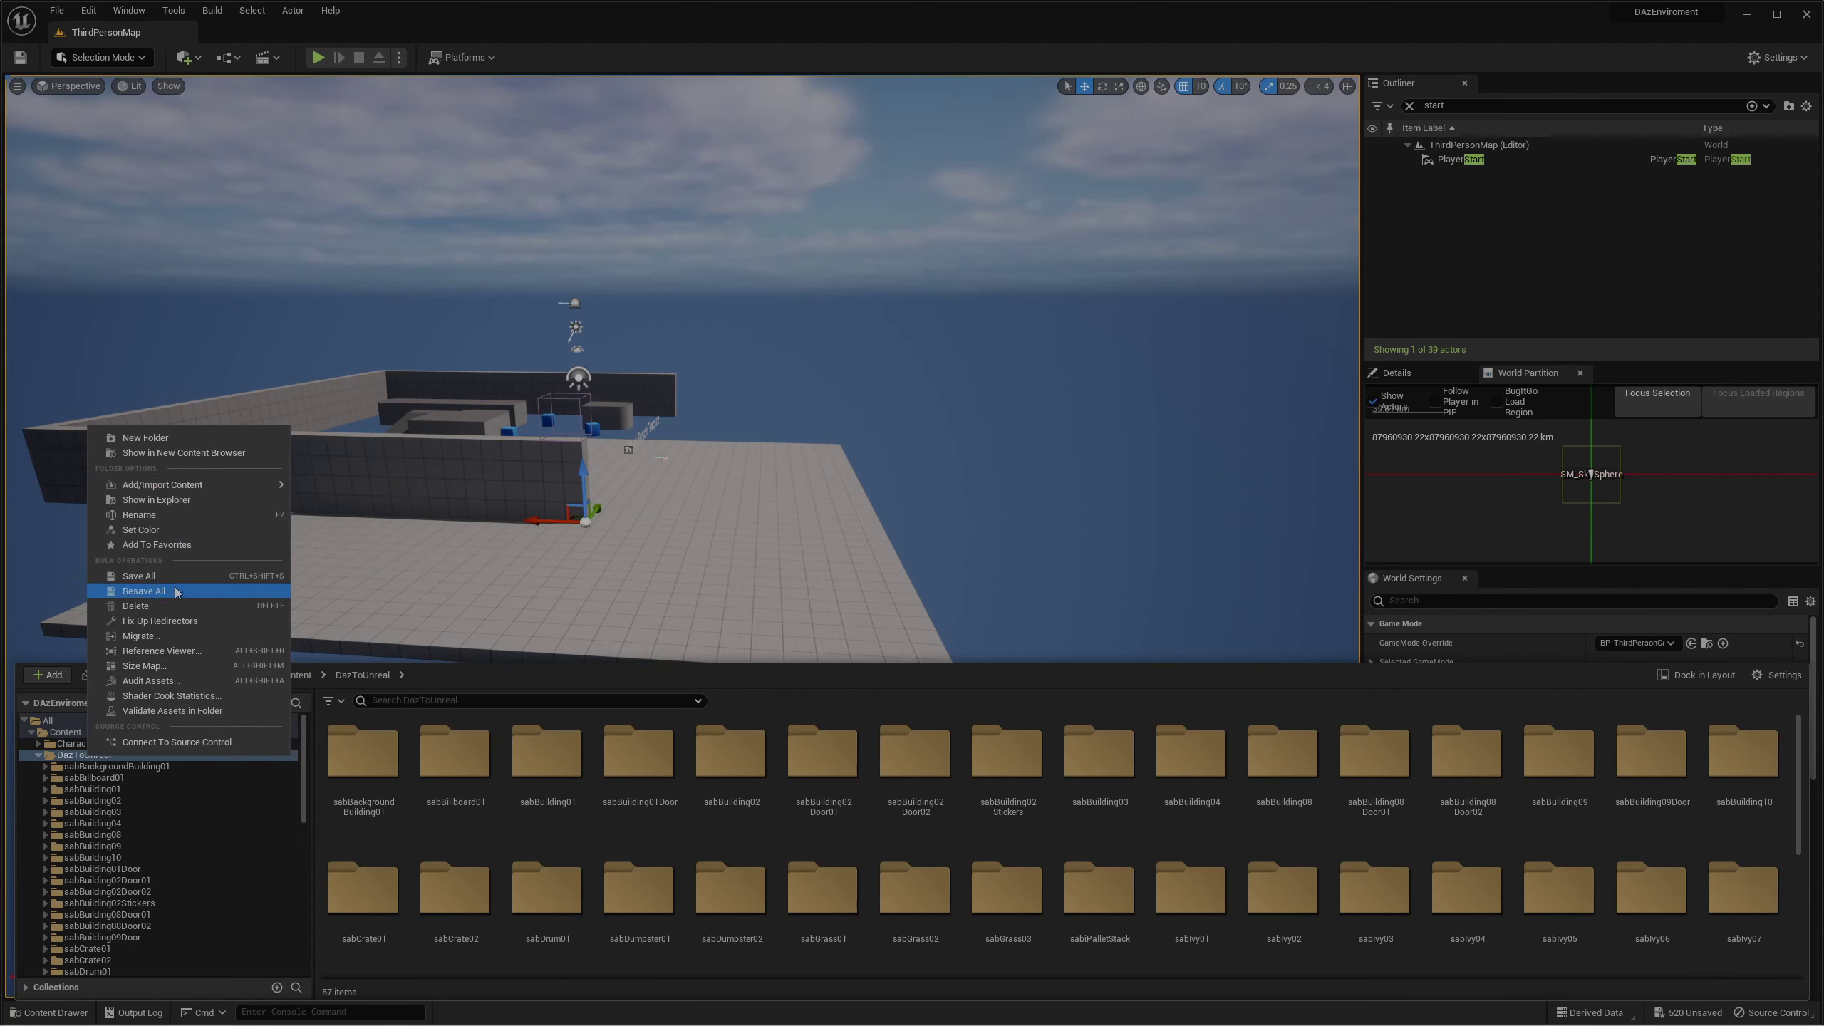
left_click(171, 608)
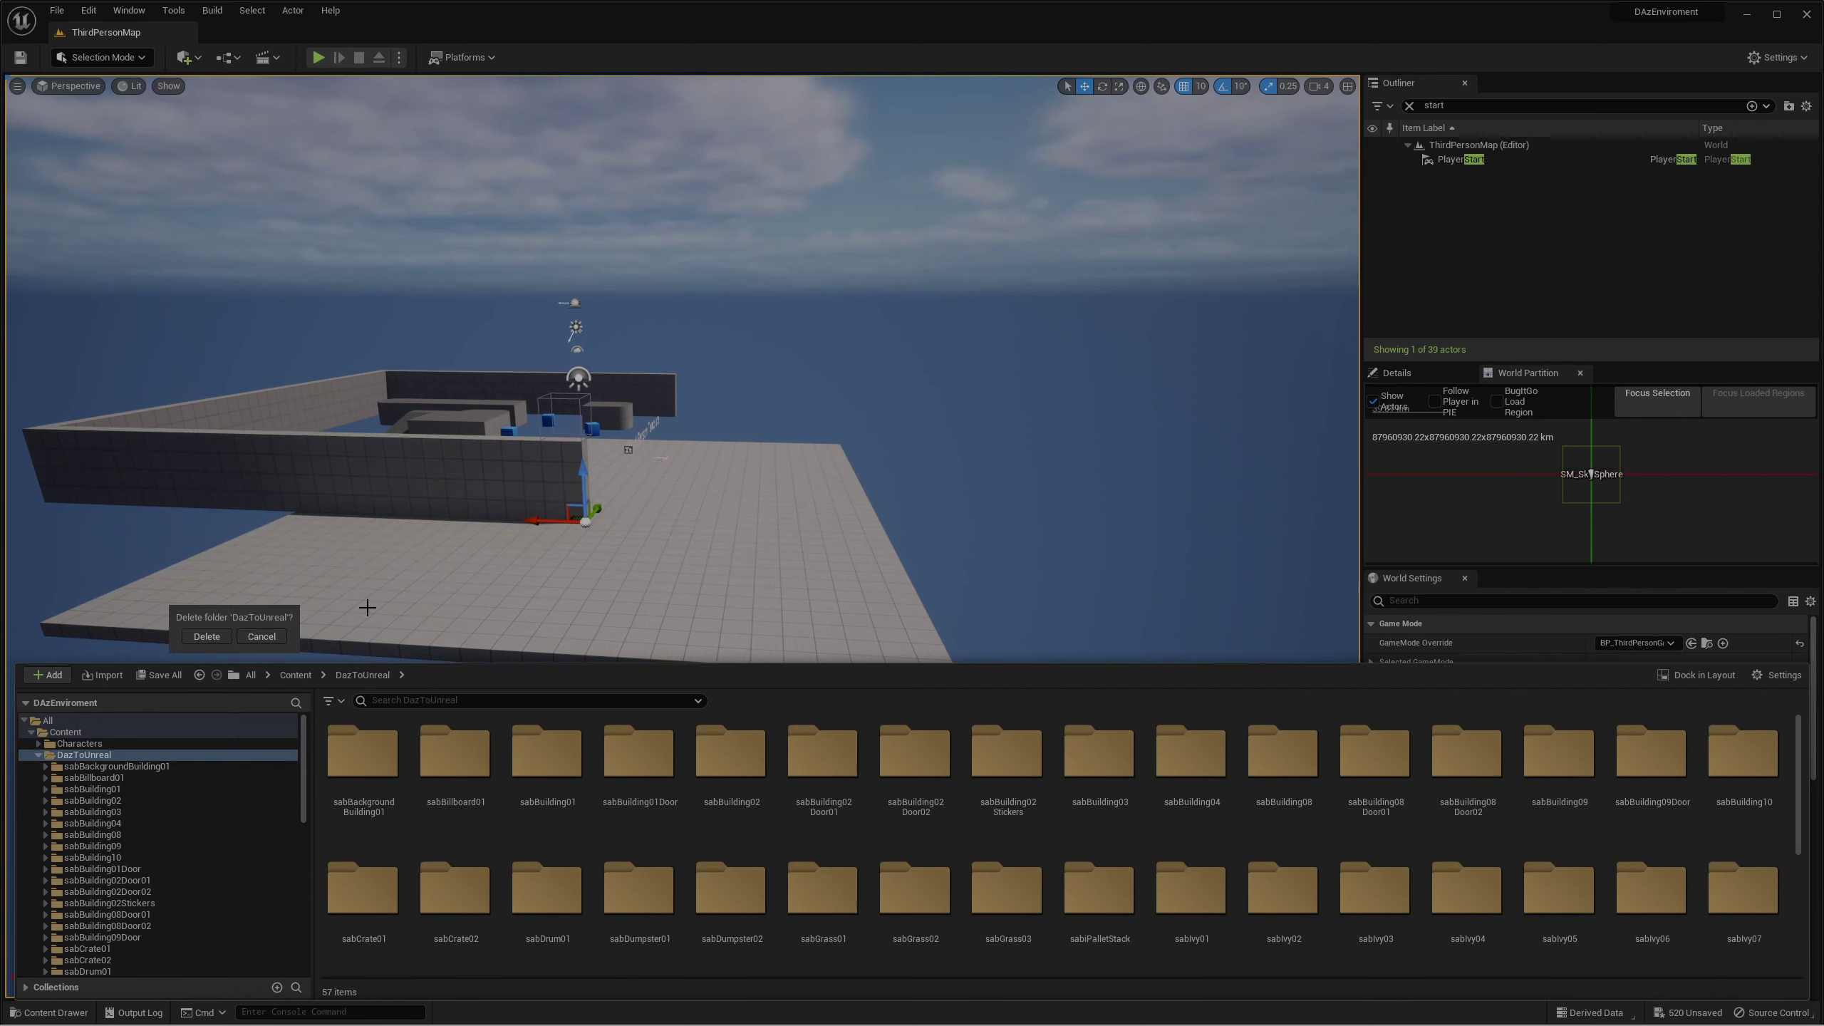
left_click(206, 636)
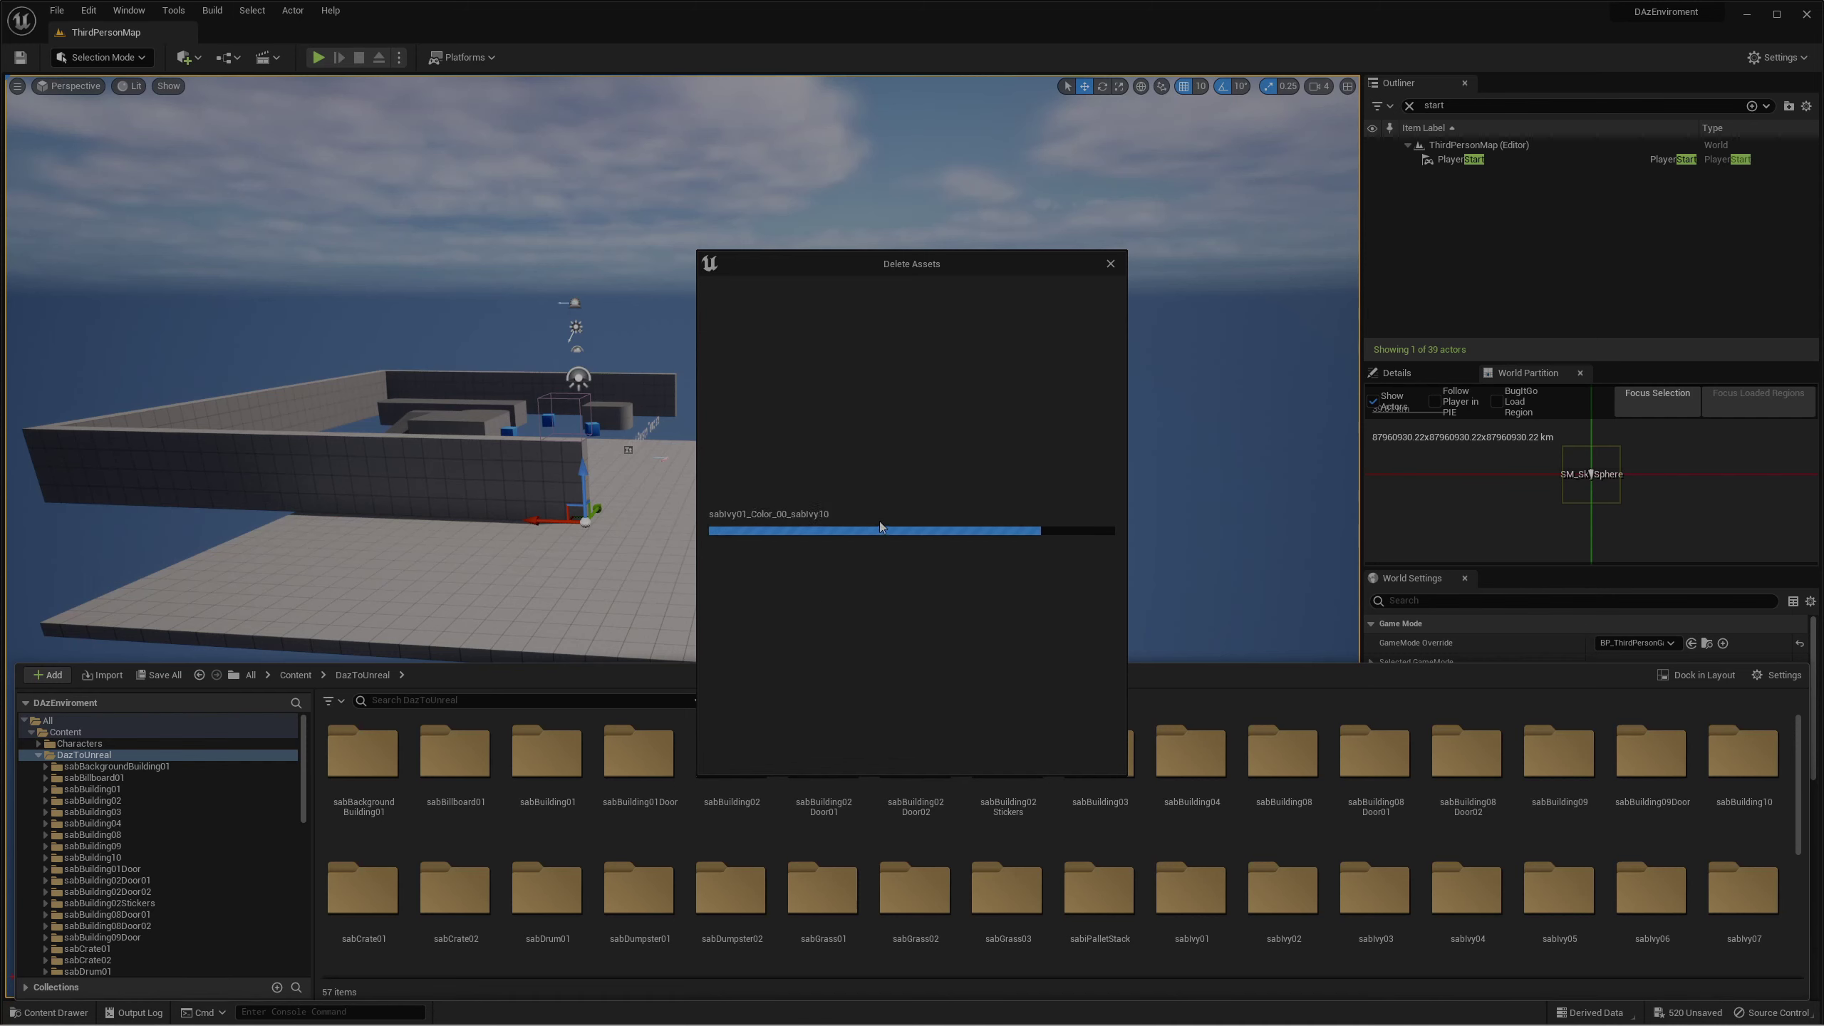
left_click(905, 747)
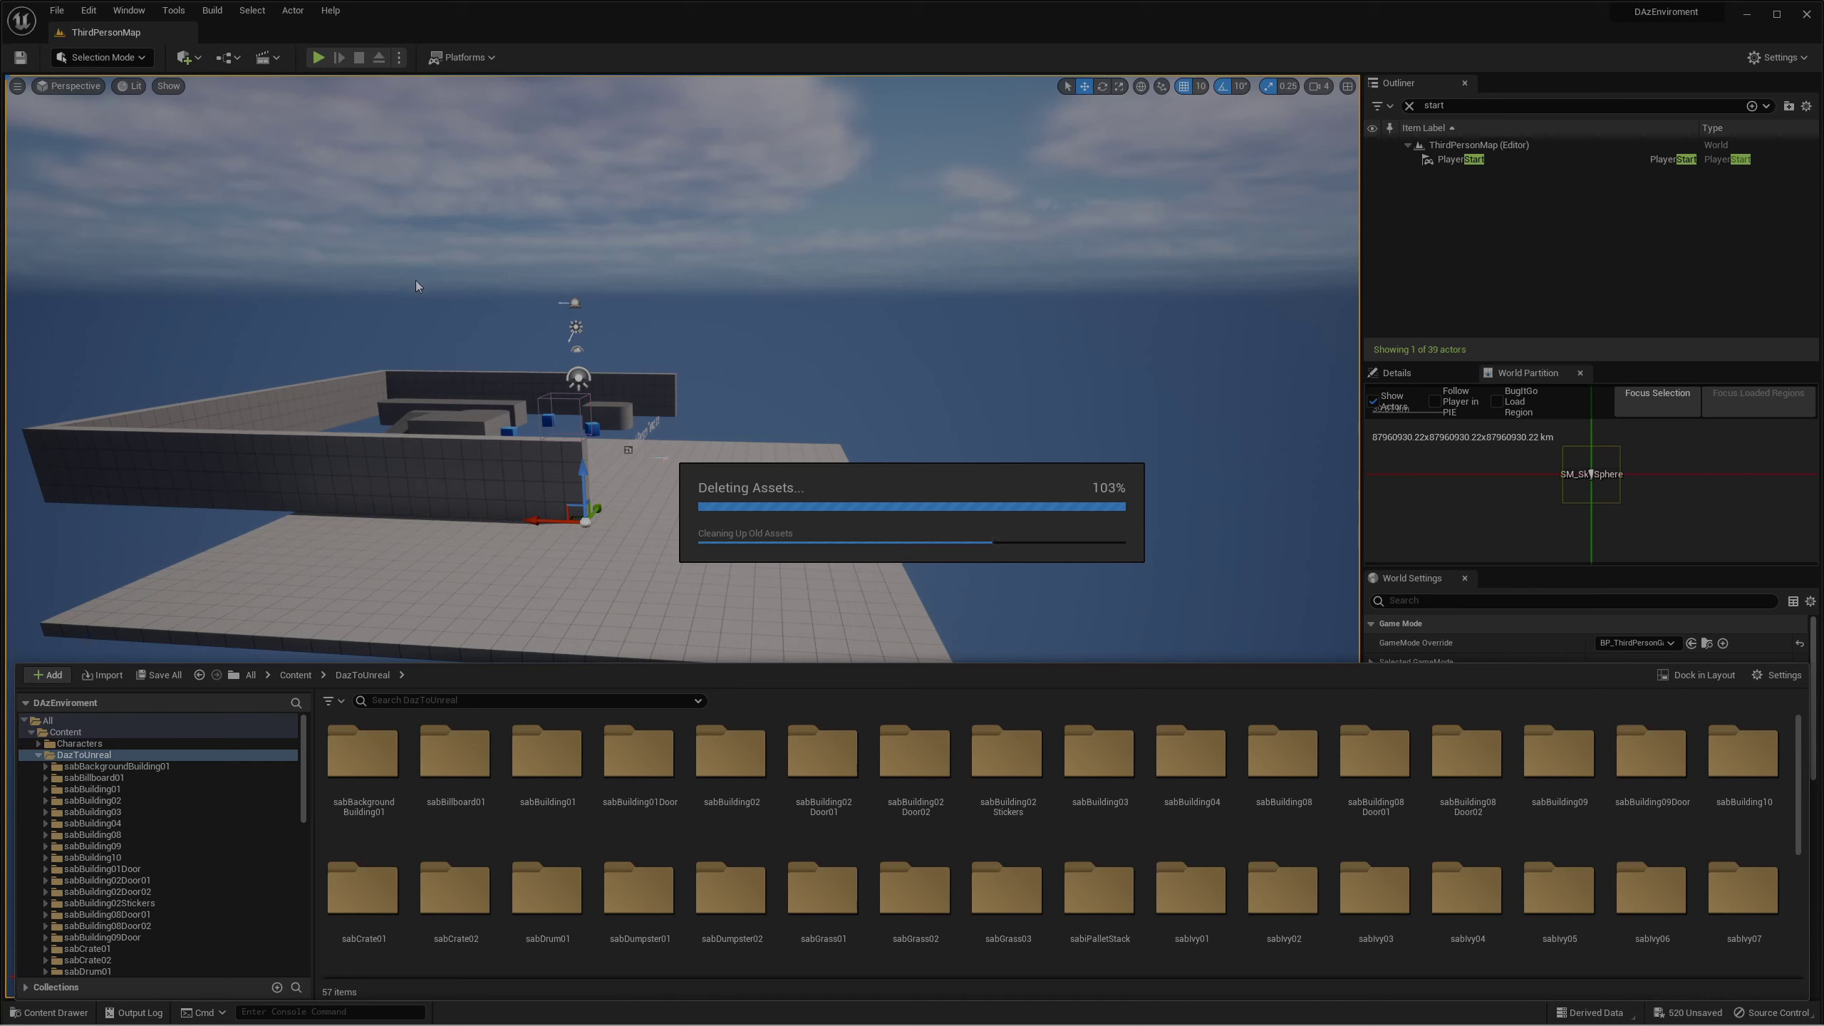
Step: Switch to DAZ Studio and inspect the child nodes of sabTerrain in the scene hierarchy
mouse_move(1073, 1010)
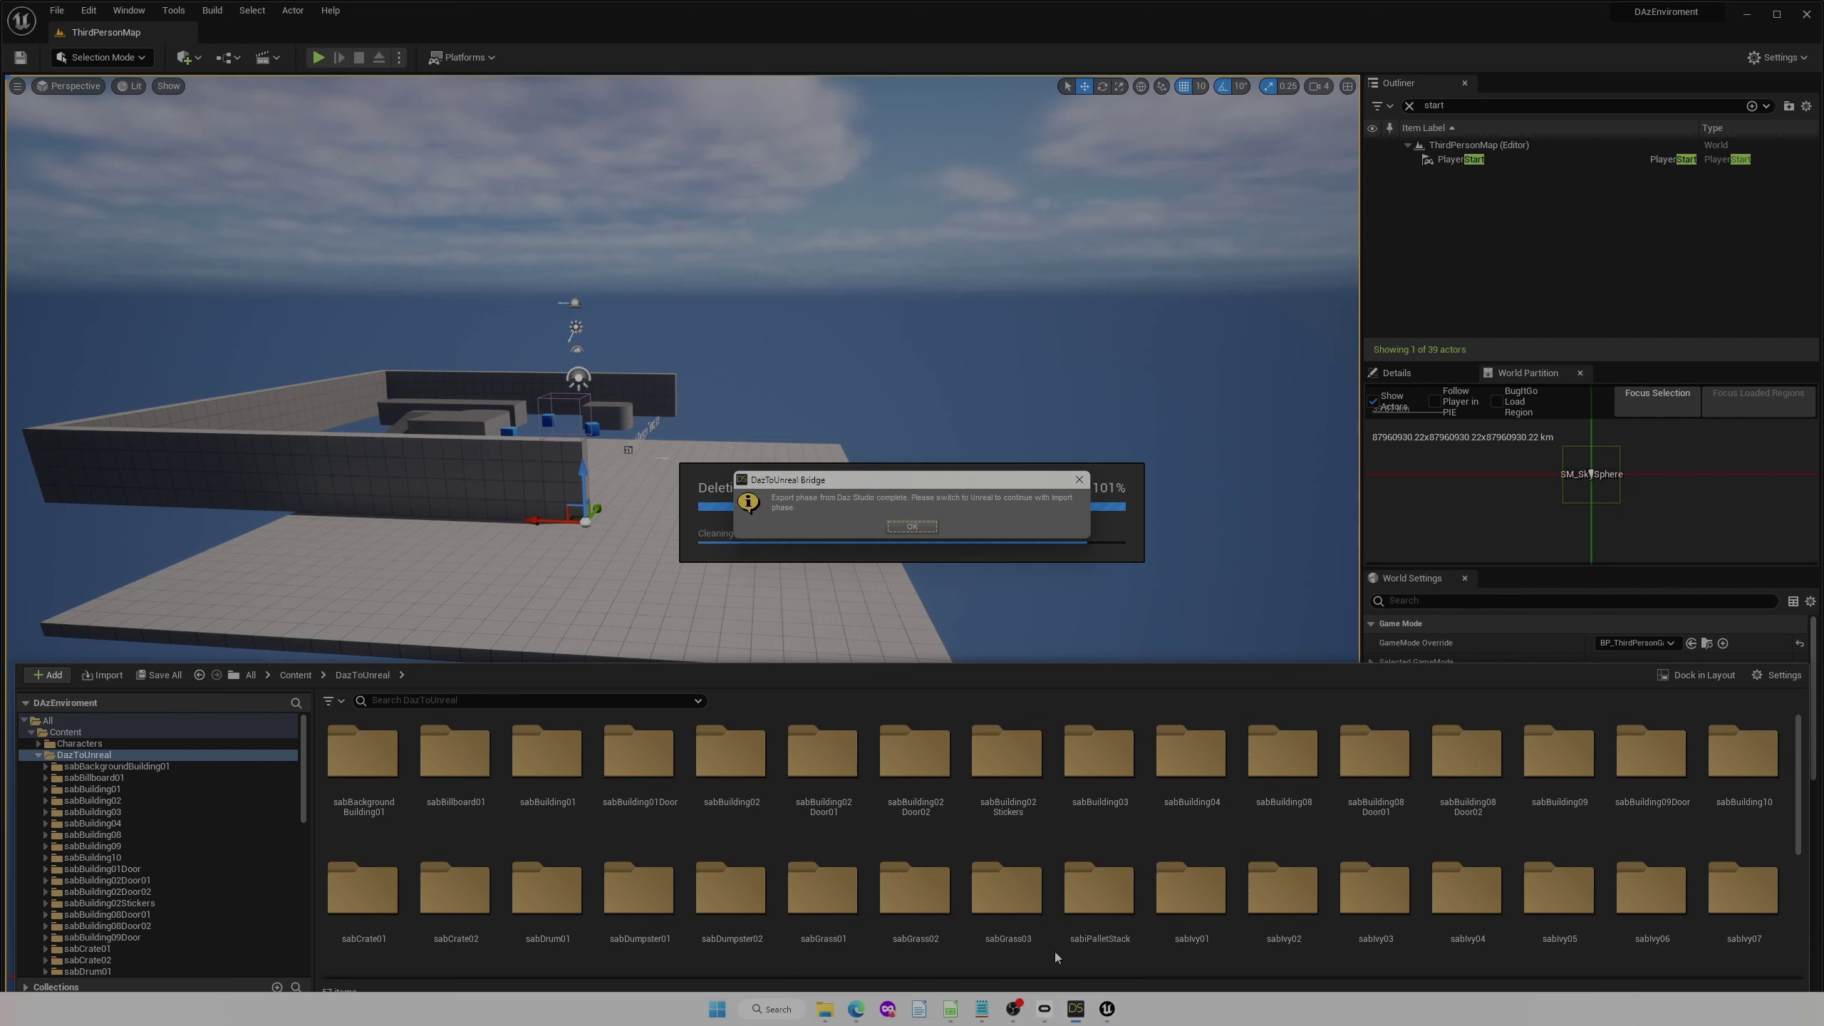
left_click(1021, 1016)
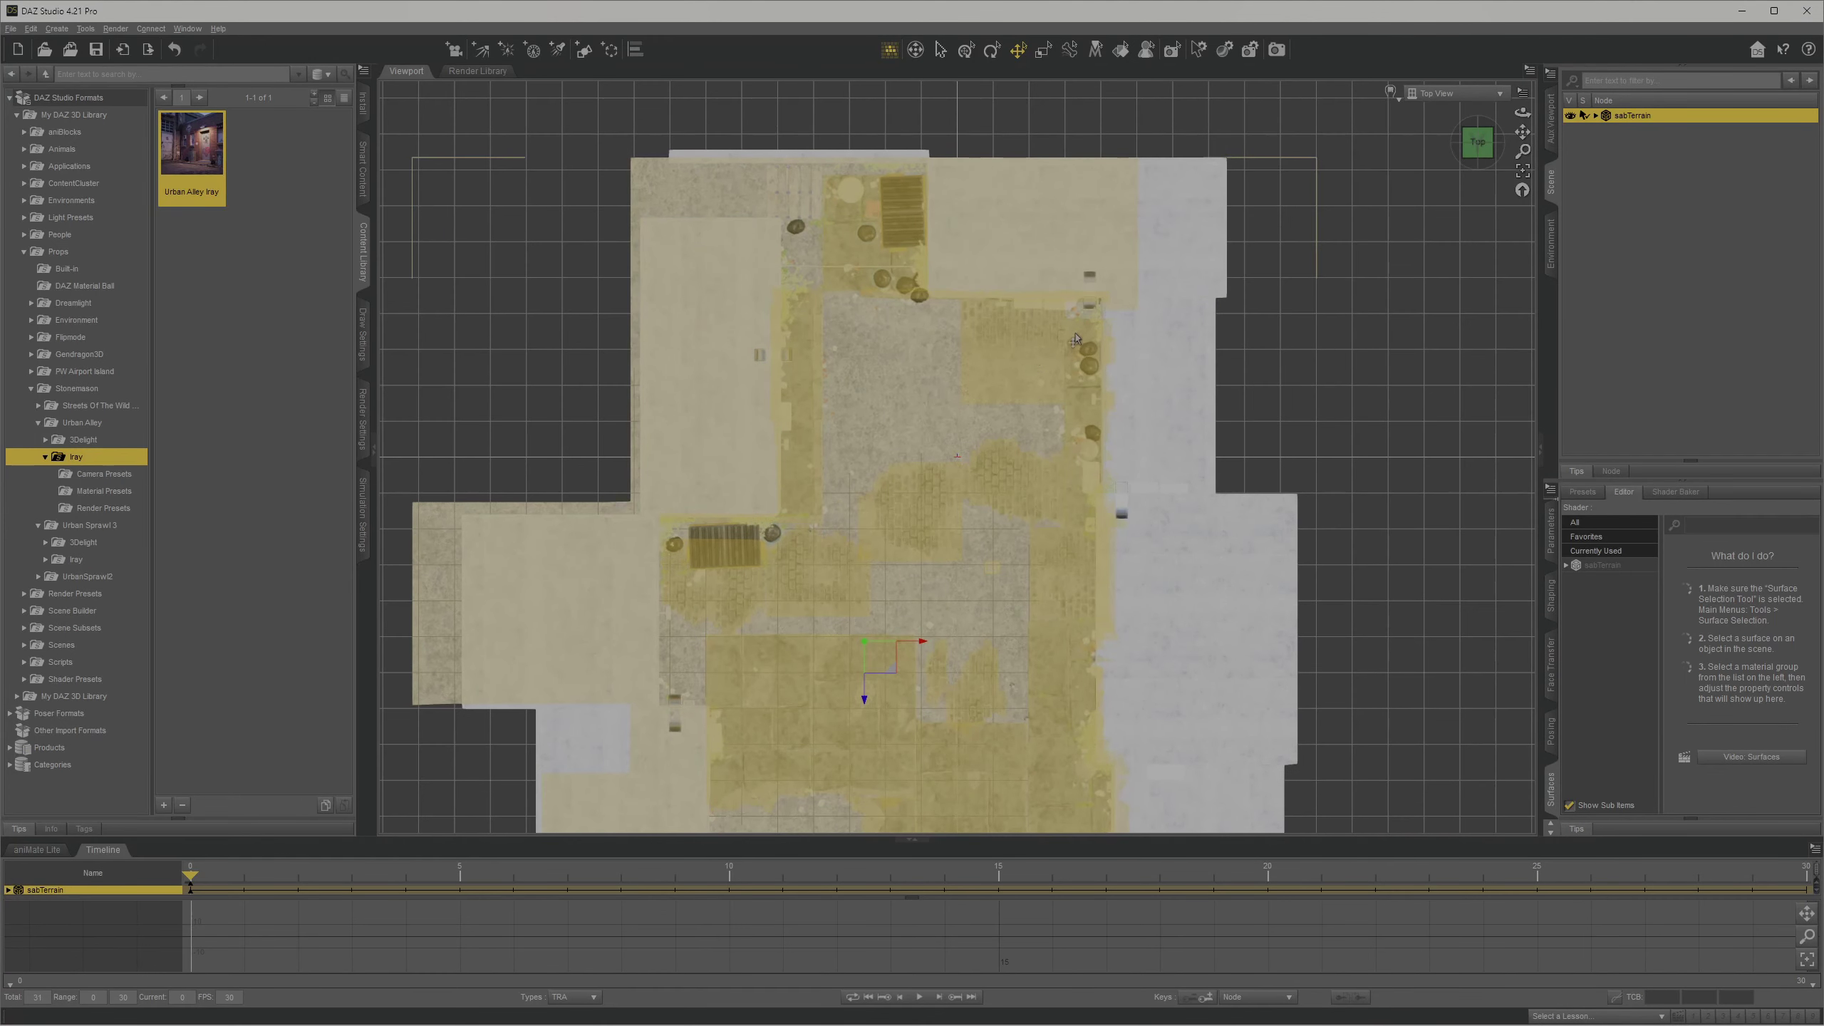
left_click(1595, 115)
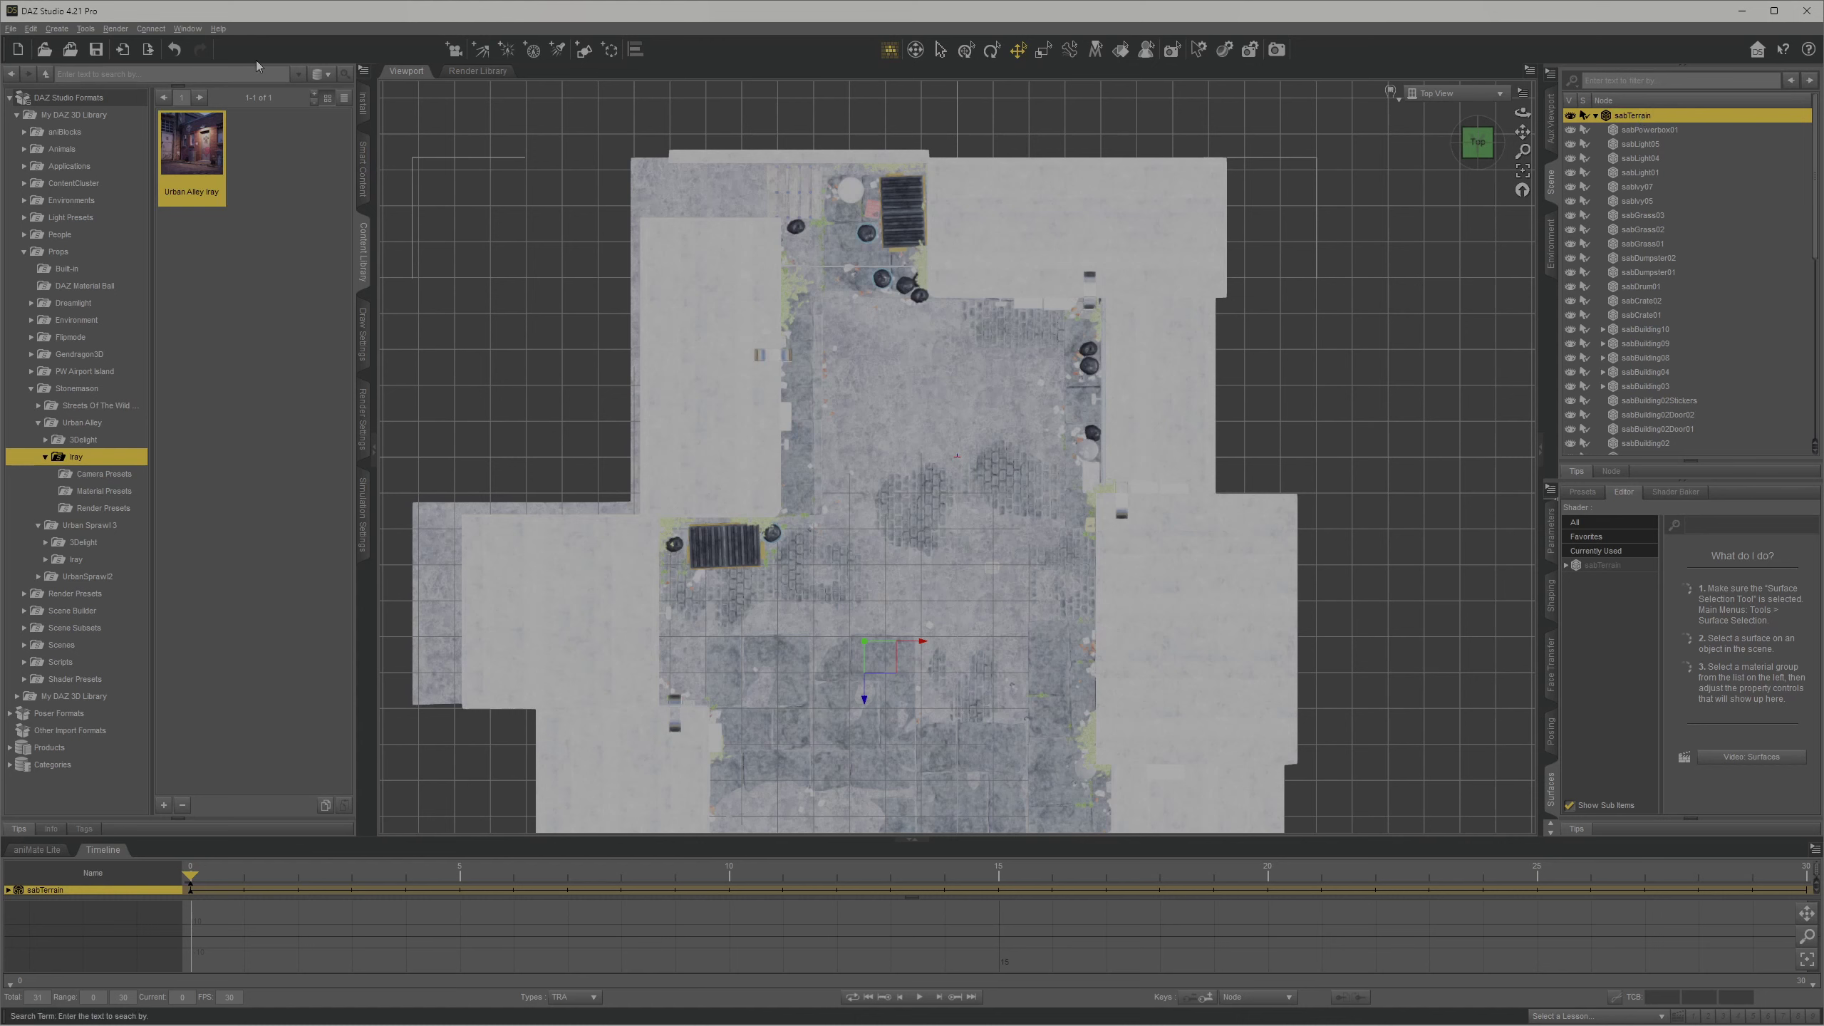
left_click(1595, 116)
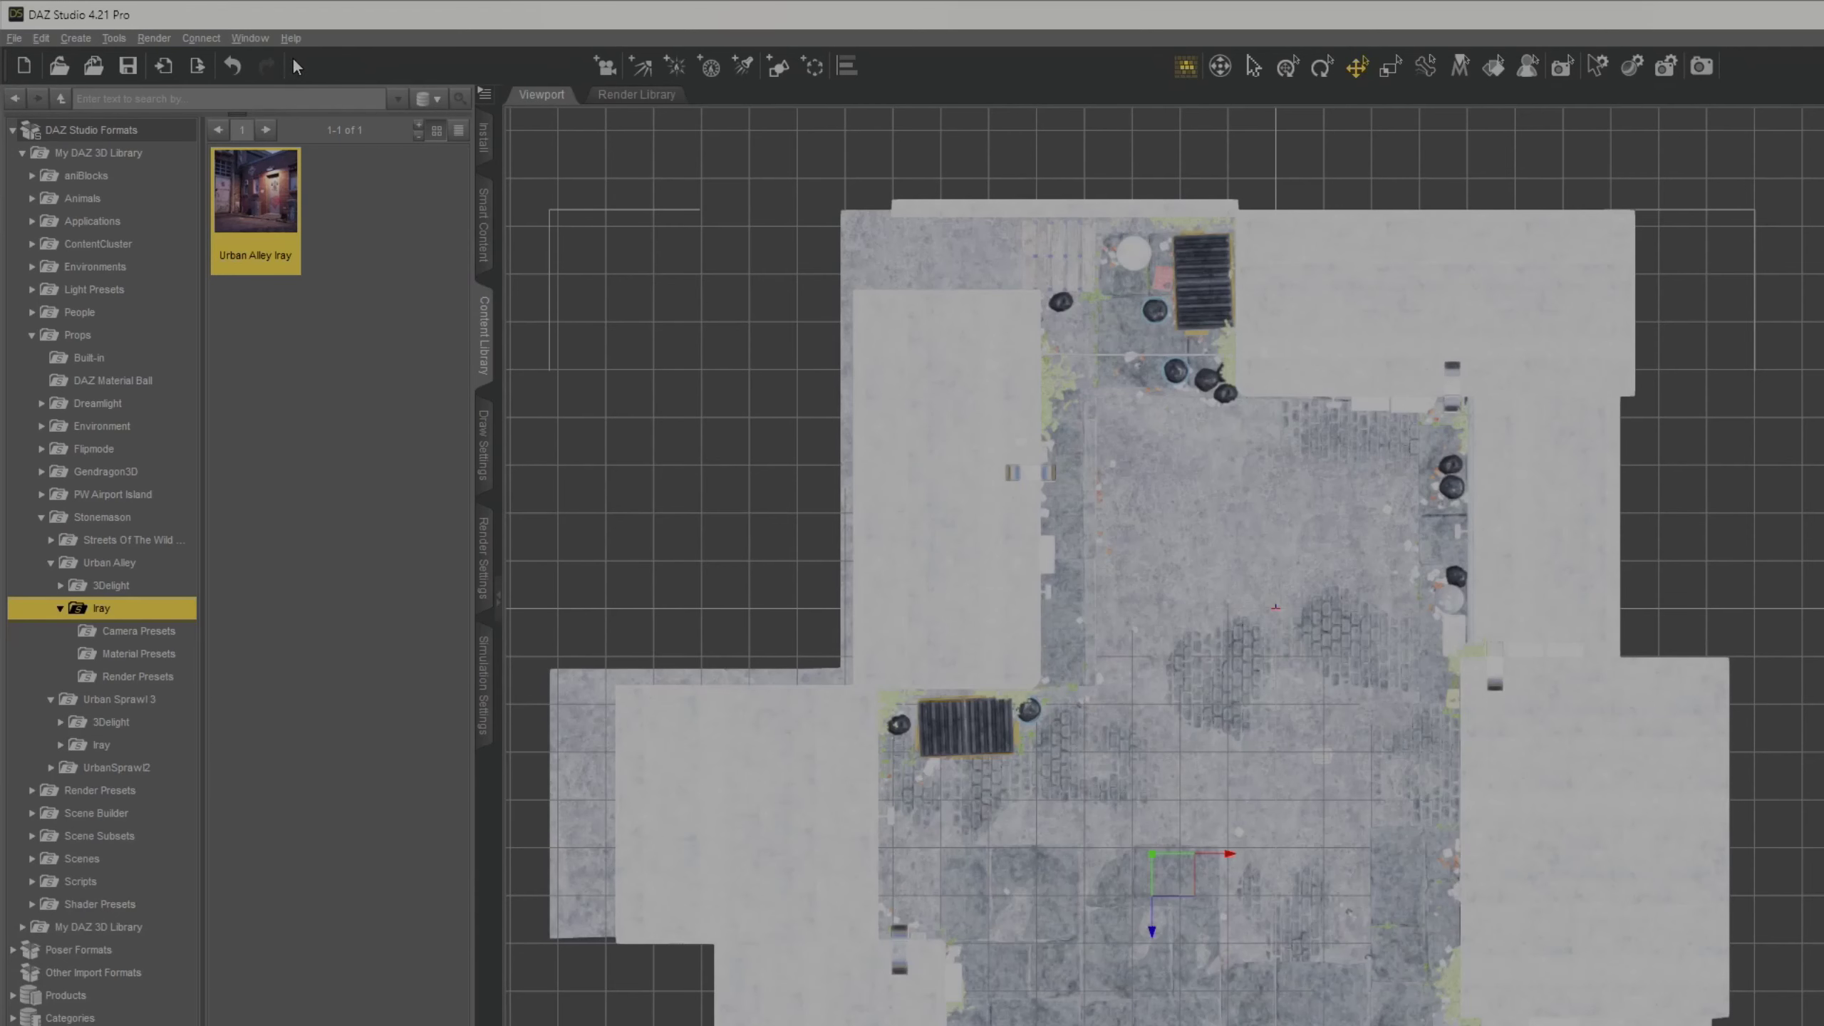
Step: Copy the name of the Urban Alley Iray asset from the content library, leaving the asset's name as it is
left_click(85, 28)
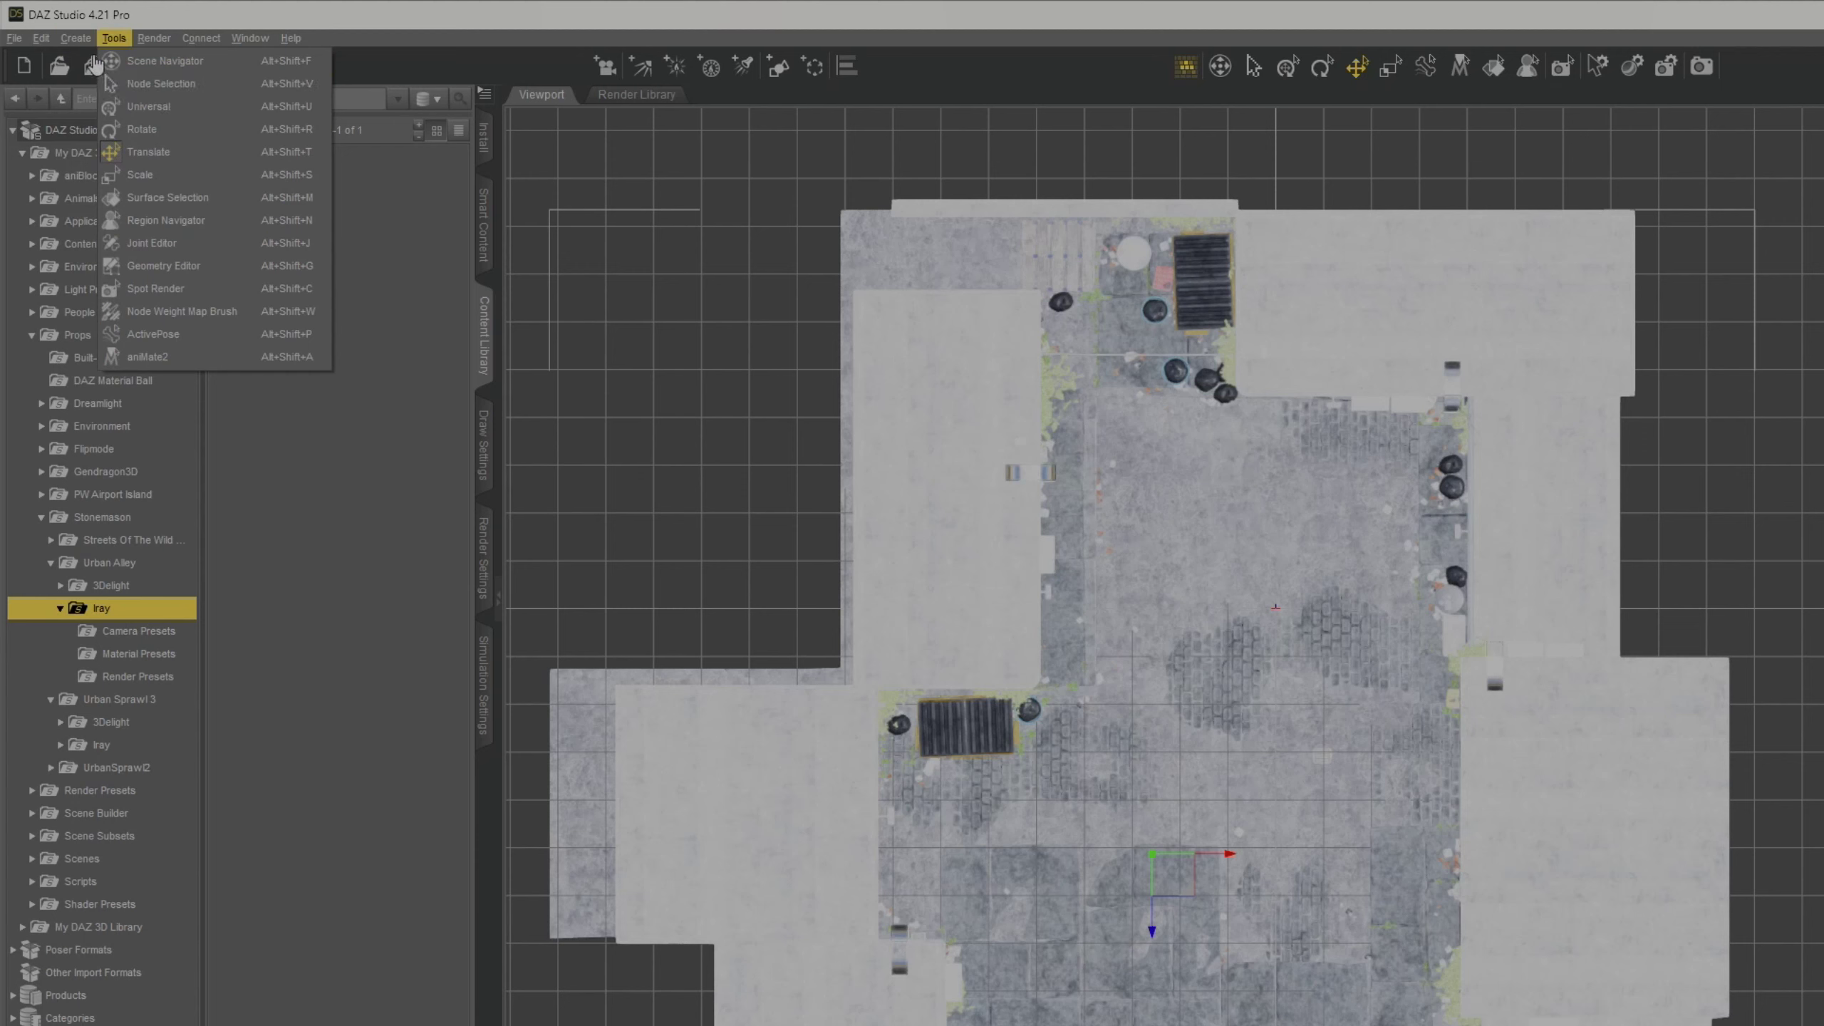
left_click(333, 362)
right_click(282, 242)
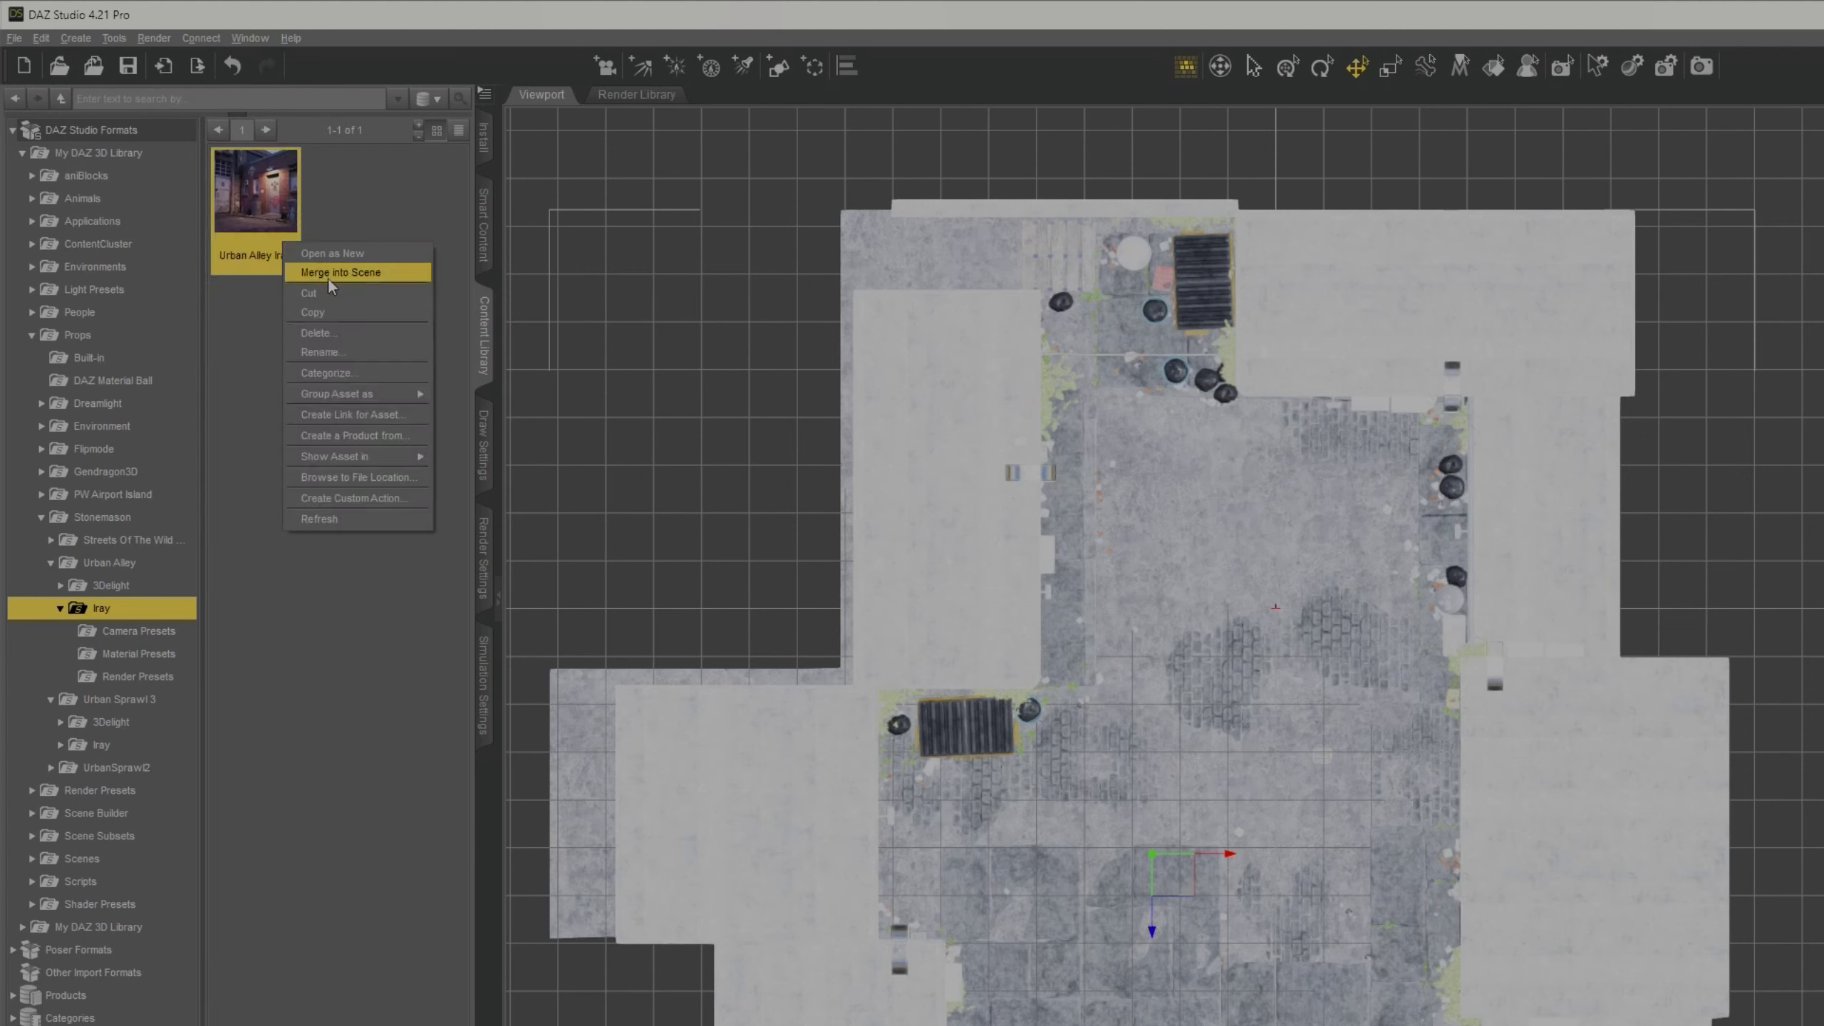
left_click(331, 353)
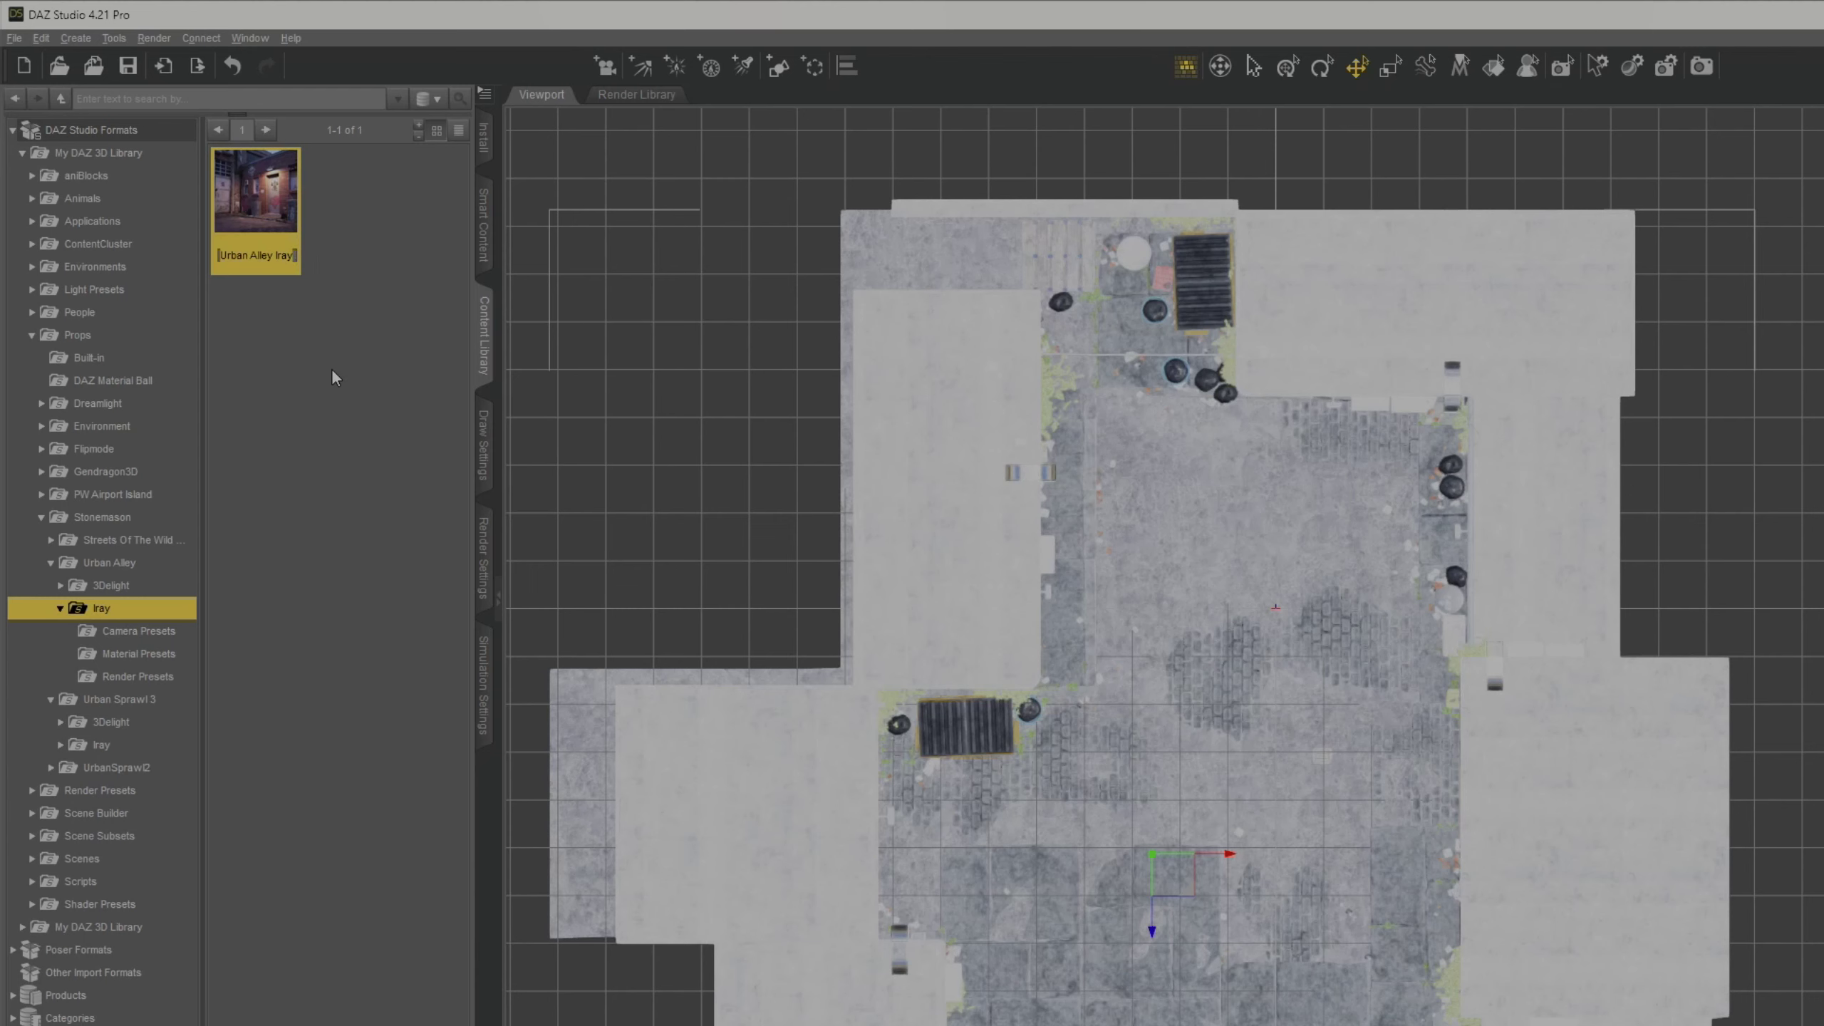
left_click(331, 368)
Step: Create a new group containing sabTerrain, with both its name and label set to Urban Alley Iray
left_click(79, 42)
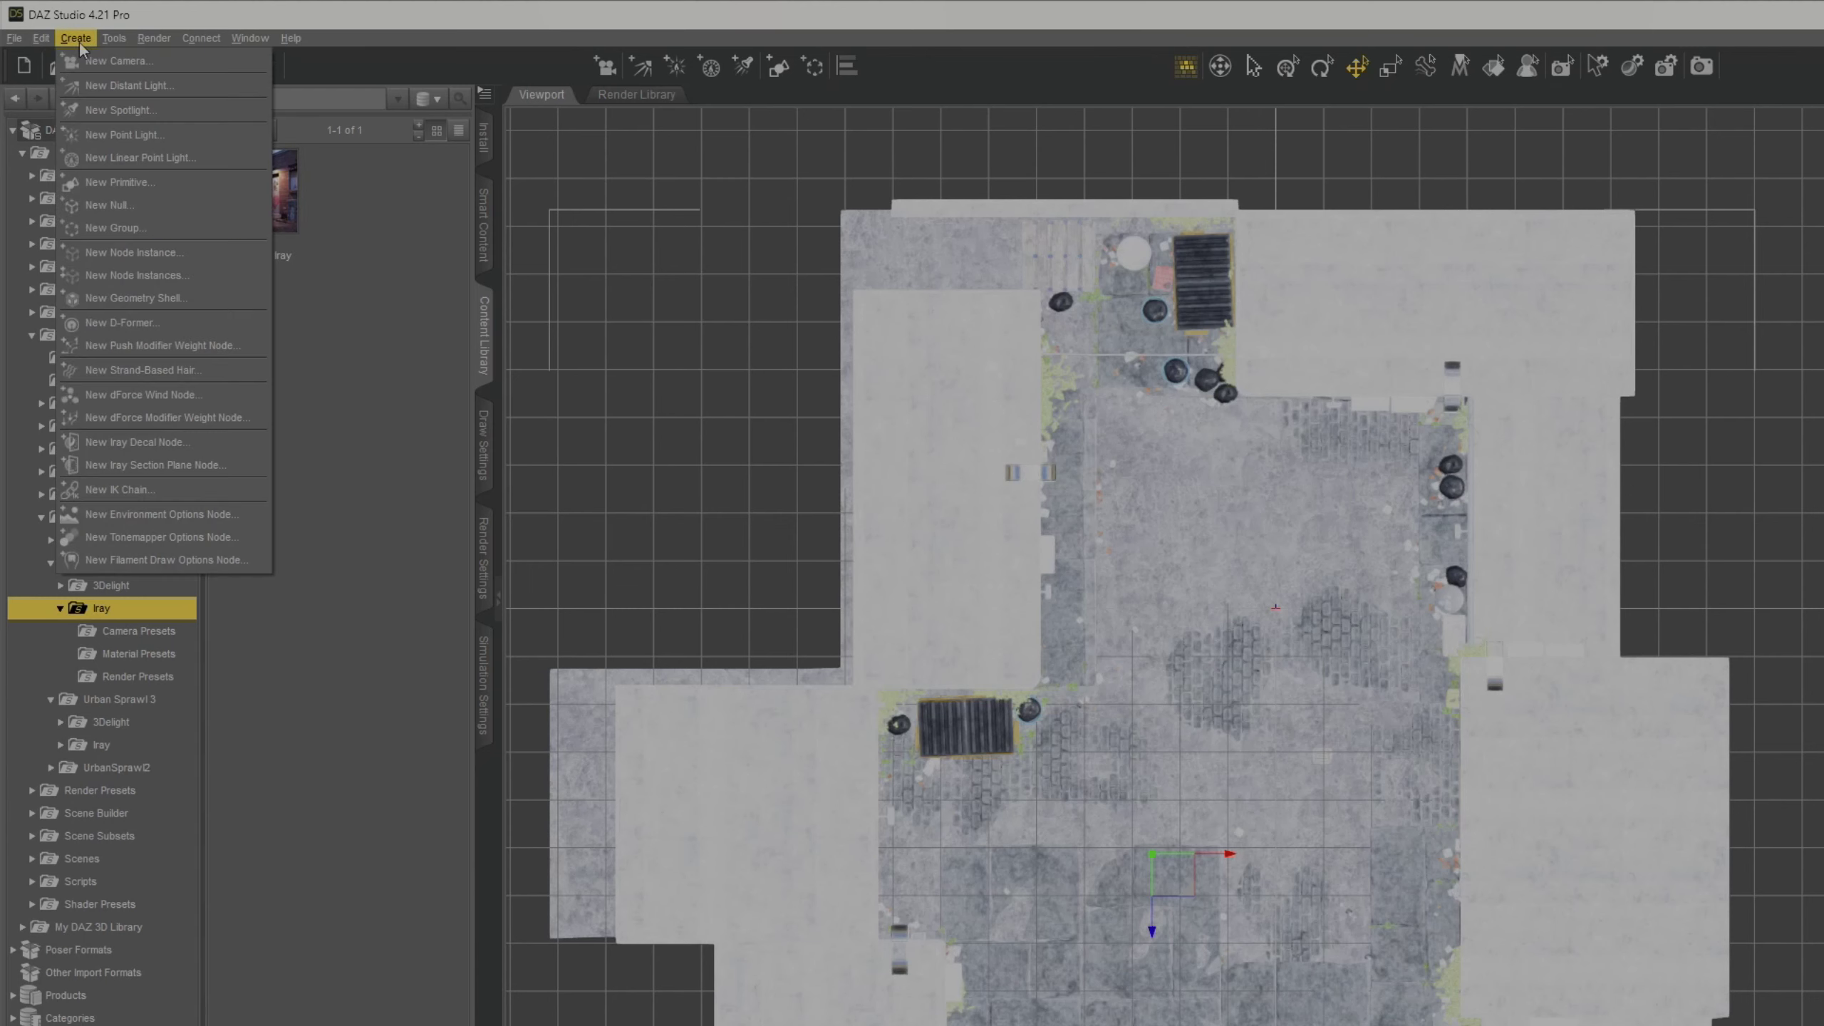
left_click(149, 229)
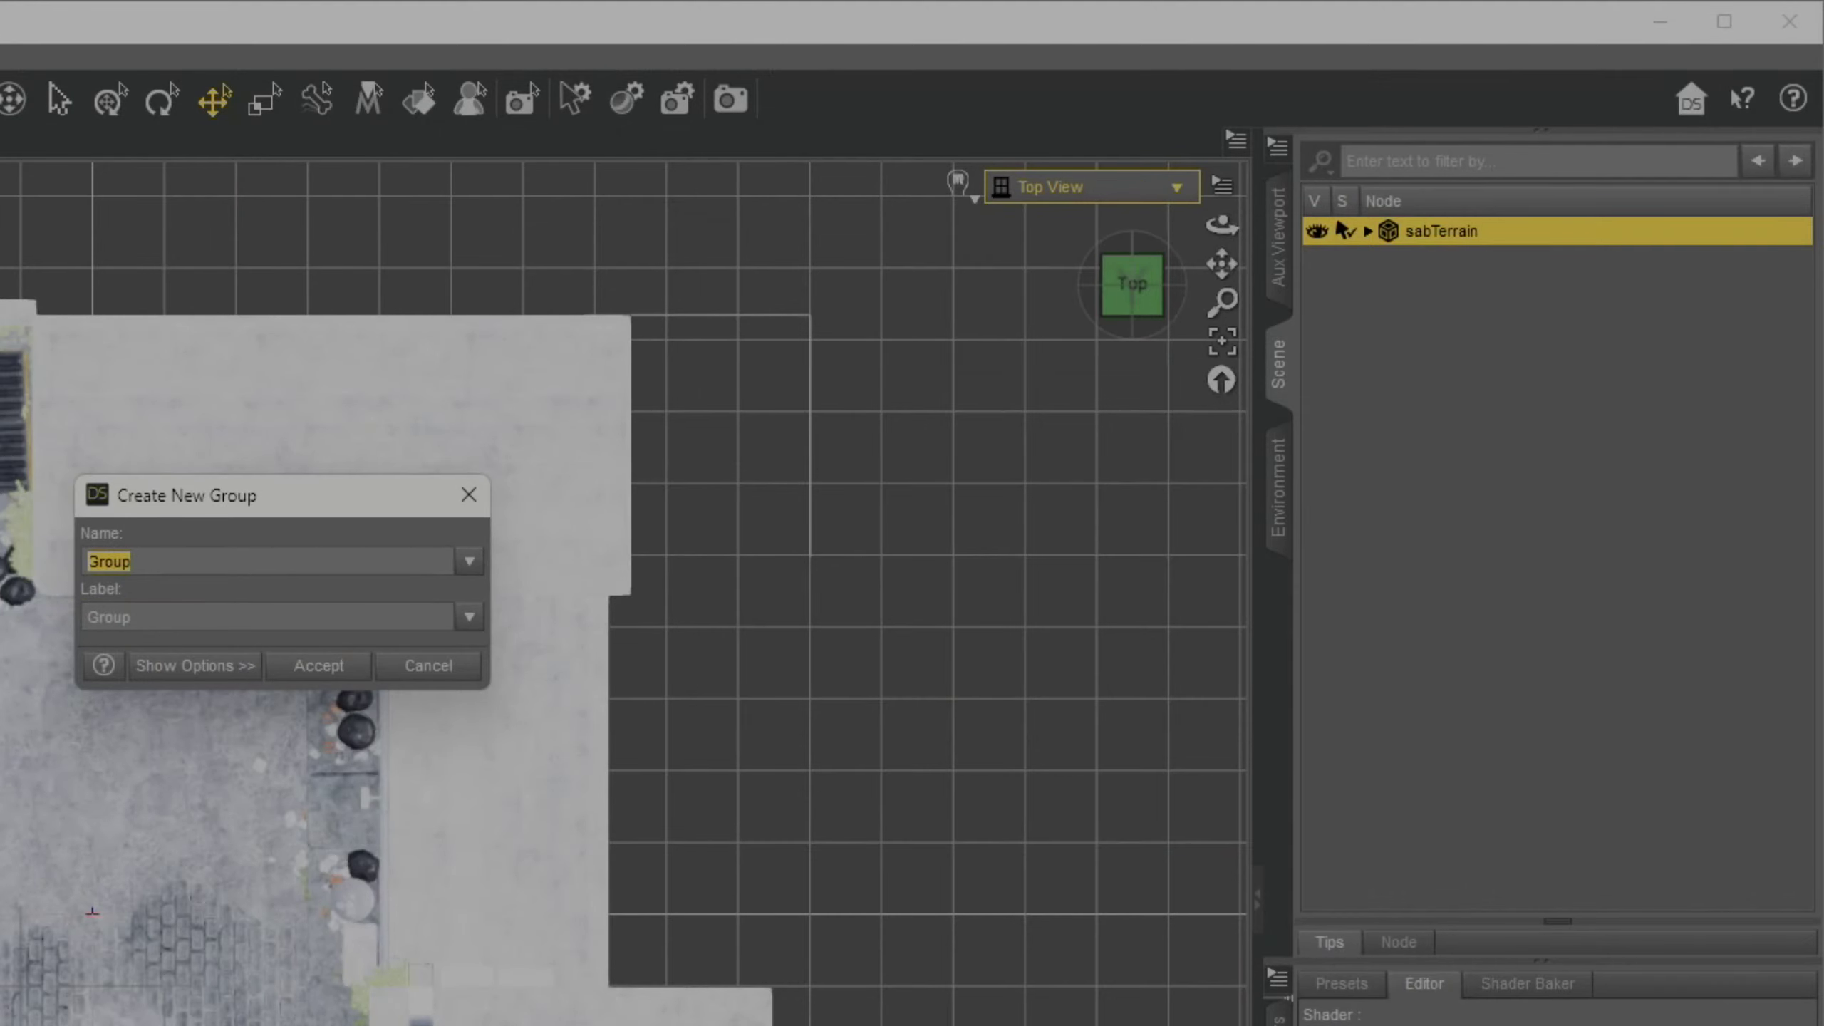
type("Urban Alley Iray")
double_click(129, 616)
type("Urban Alley Iray")
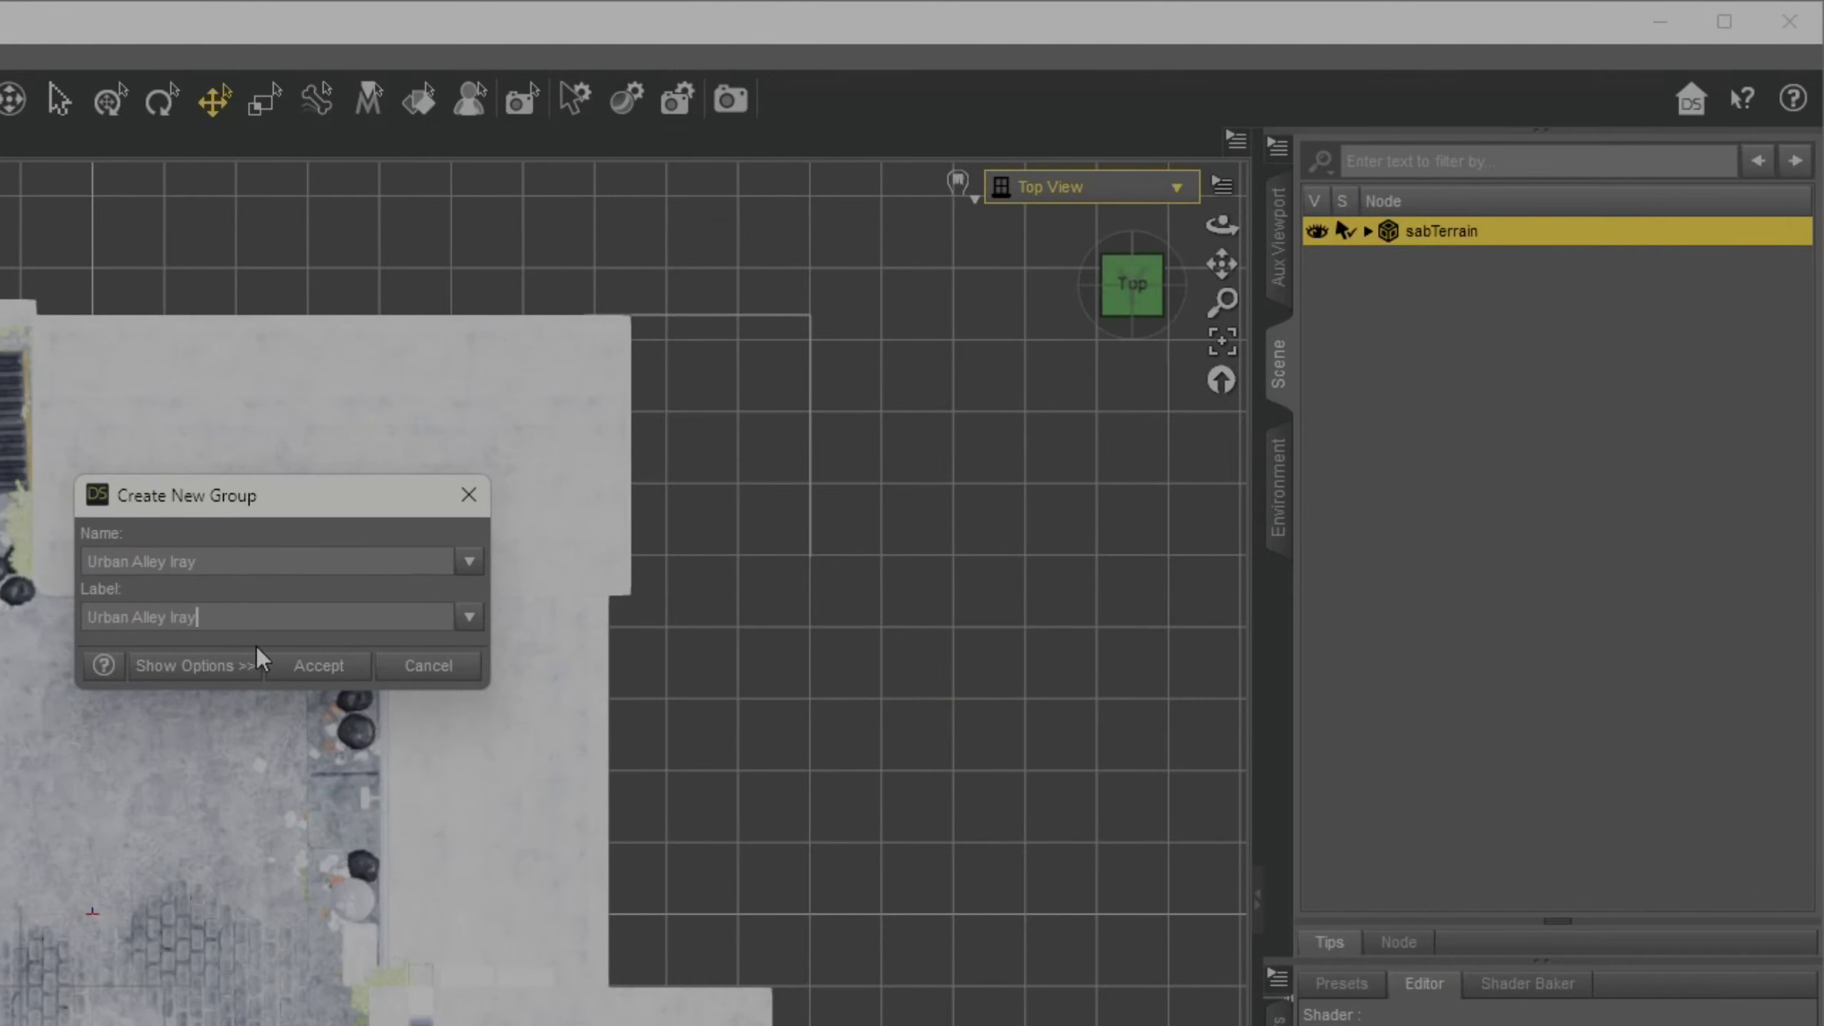
left_click(317, 667)
Step: Unparent sabTerrain from the Urban Alley Iray group
left_click(1369, 231)
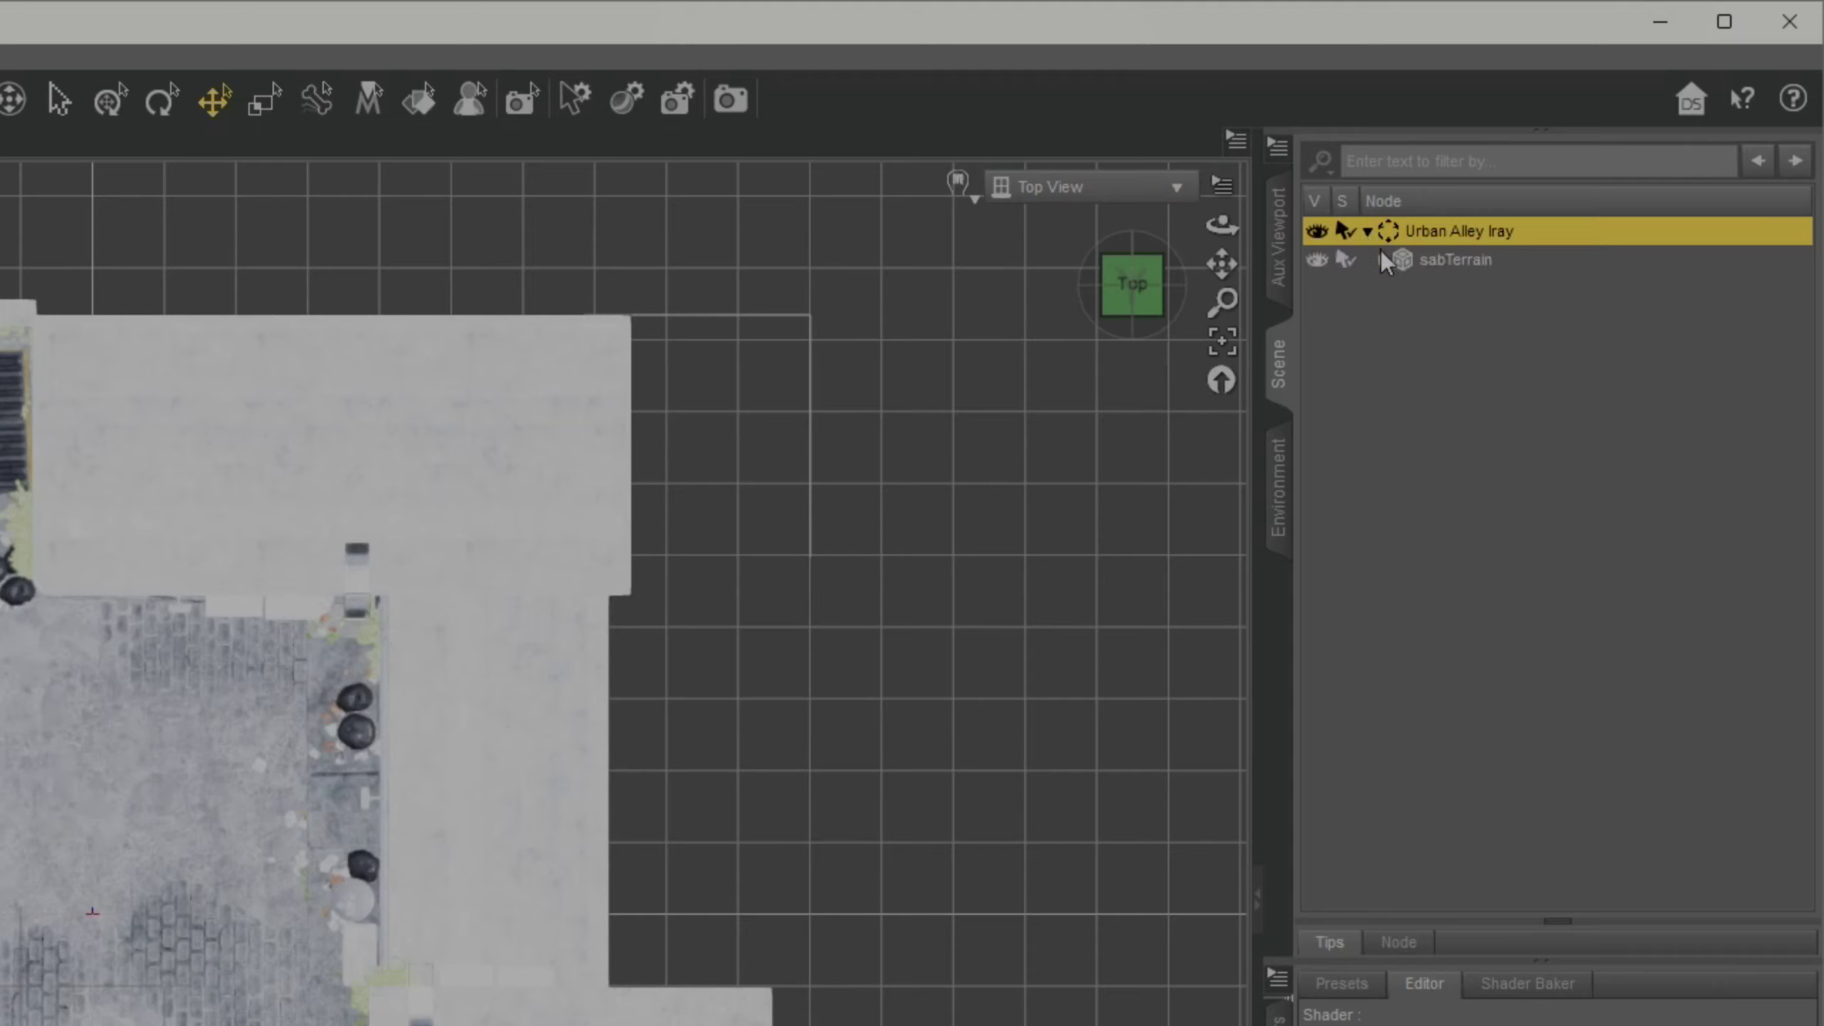
left_click(1382, 260)
right_click(1413, 275)
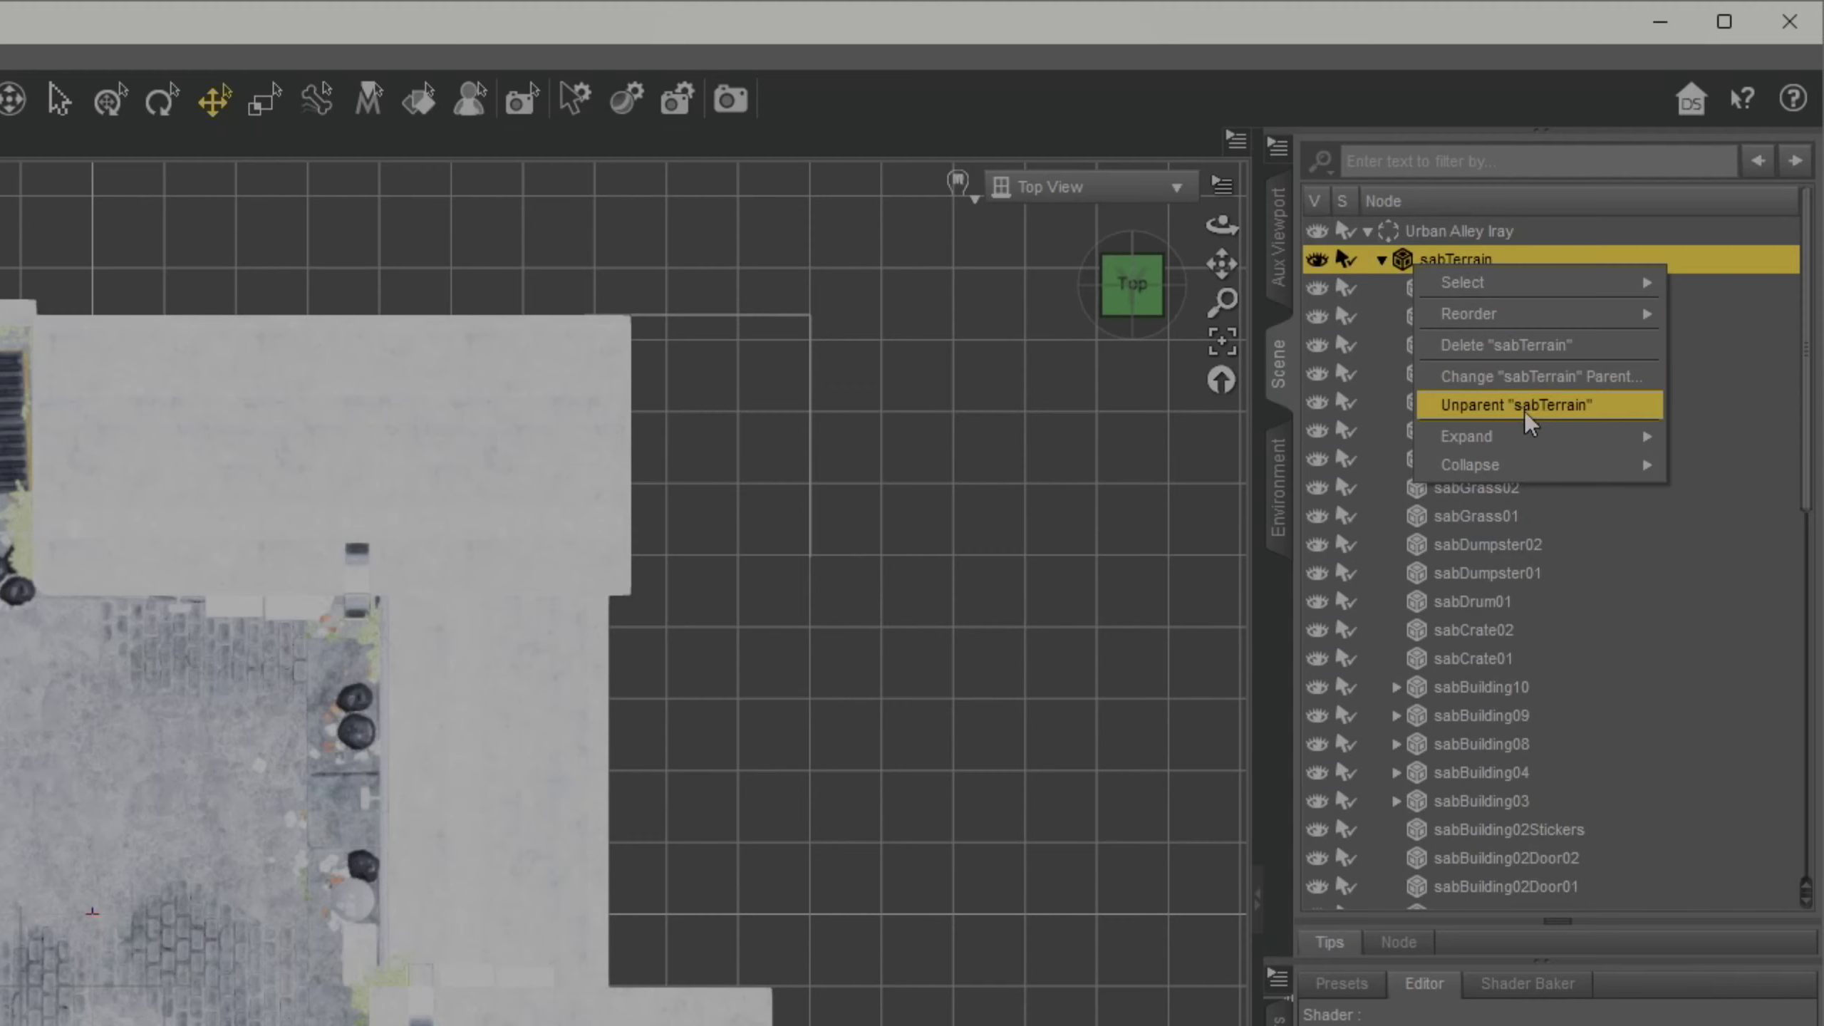
left_click(1530, 424)
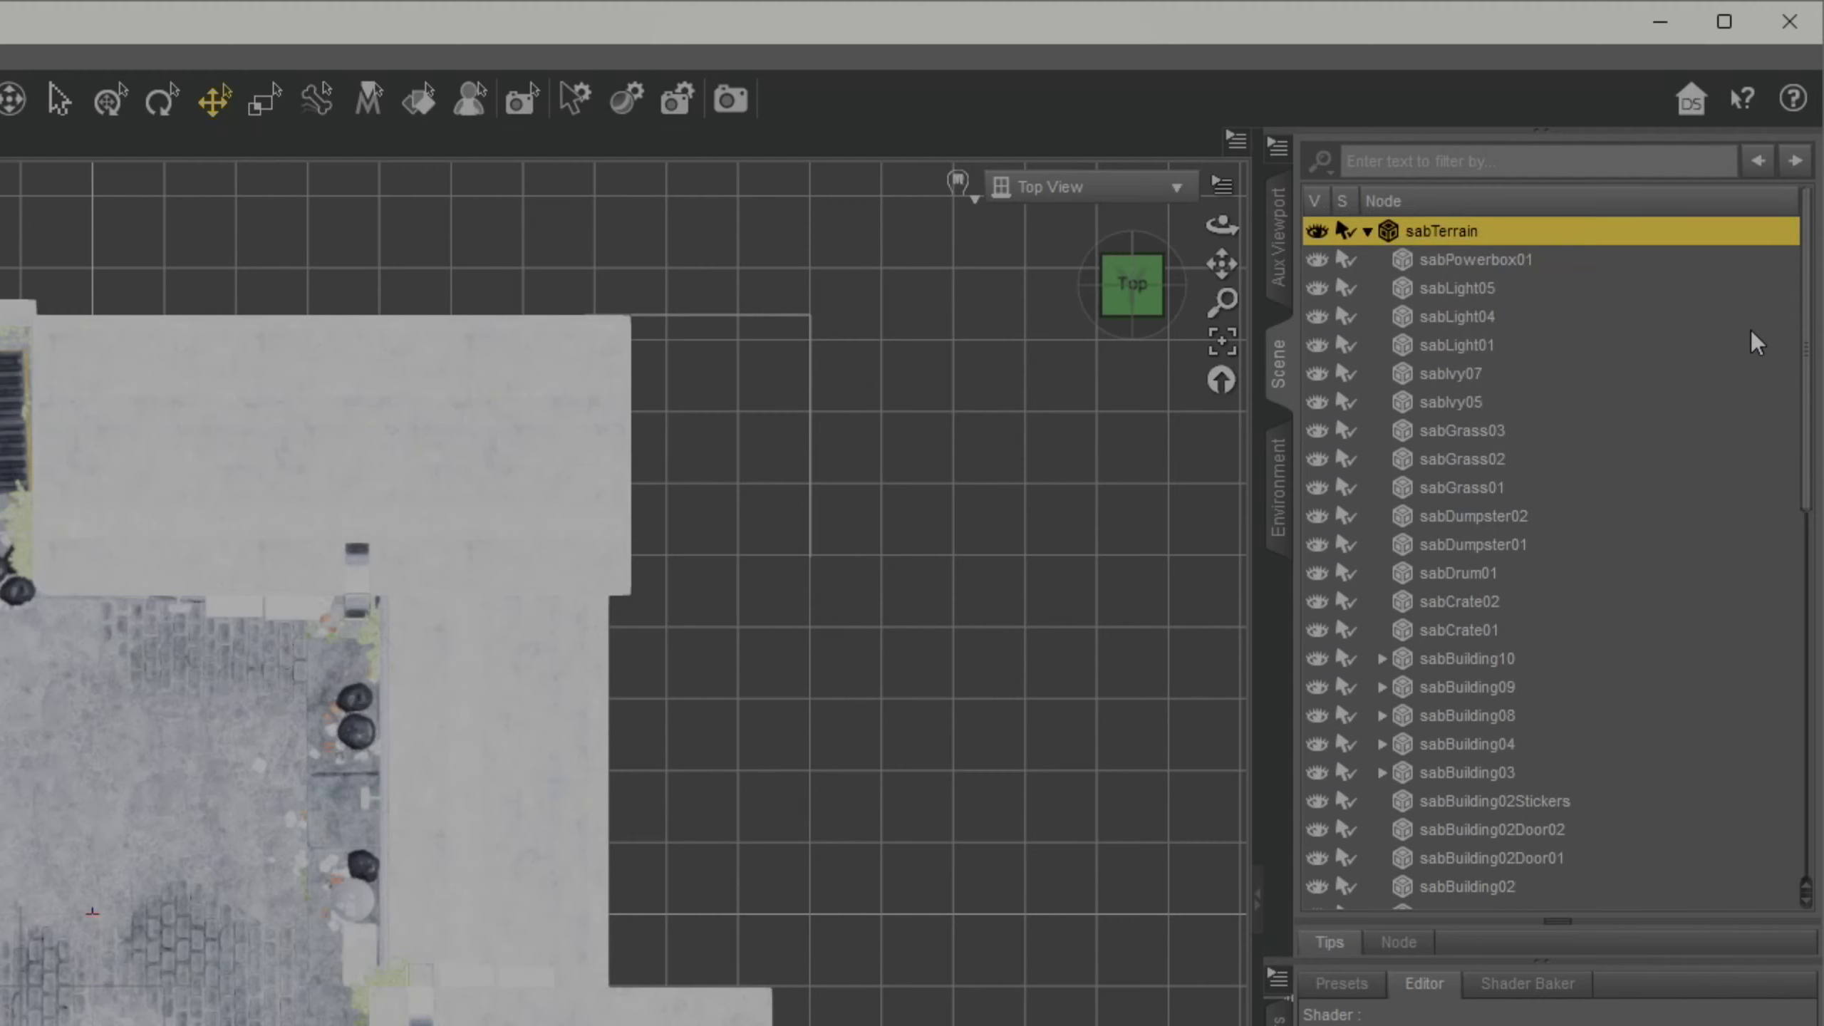
Step: Unparent all child nodes of sabTerrain, from sabPowerbox01 through sabiPalletStack, so they sit at the scene's root level
left_click_drag(1805, 345, 1814, 808)
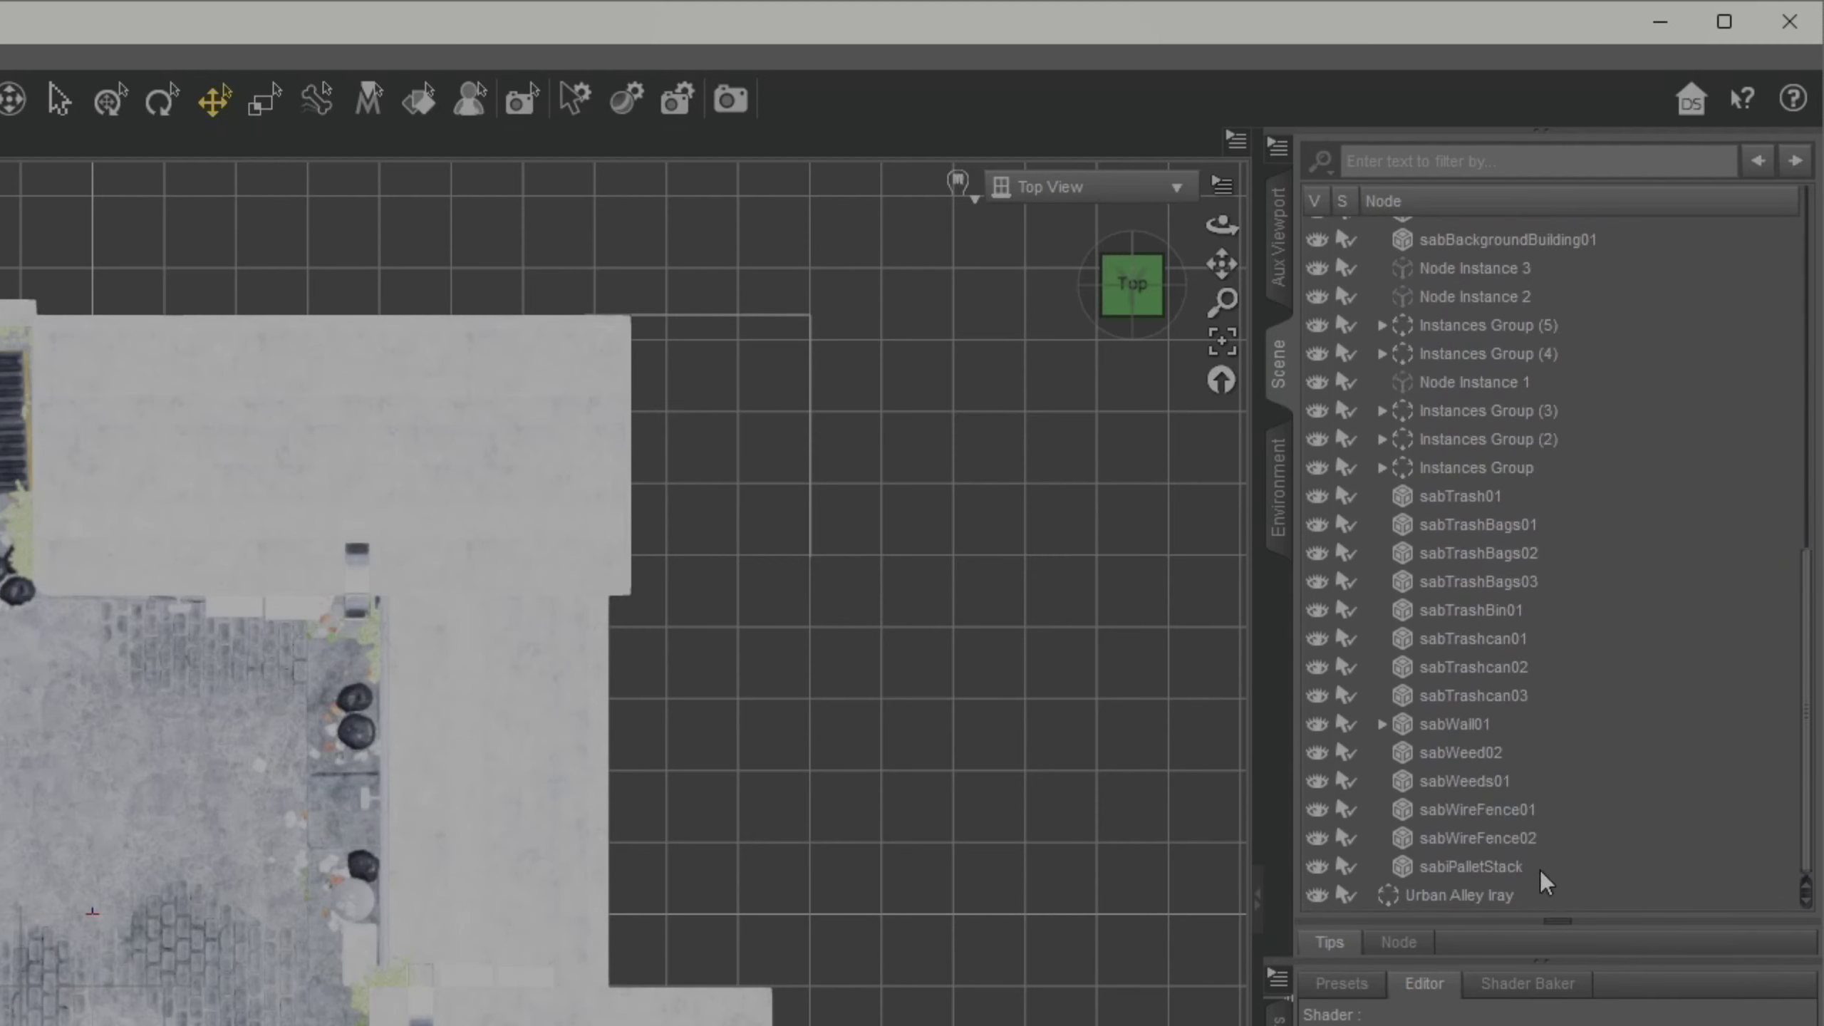
scroll(1547, 774, "up", 15)
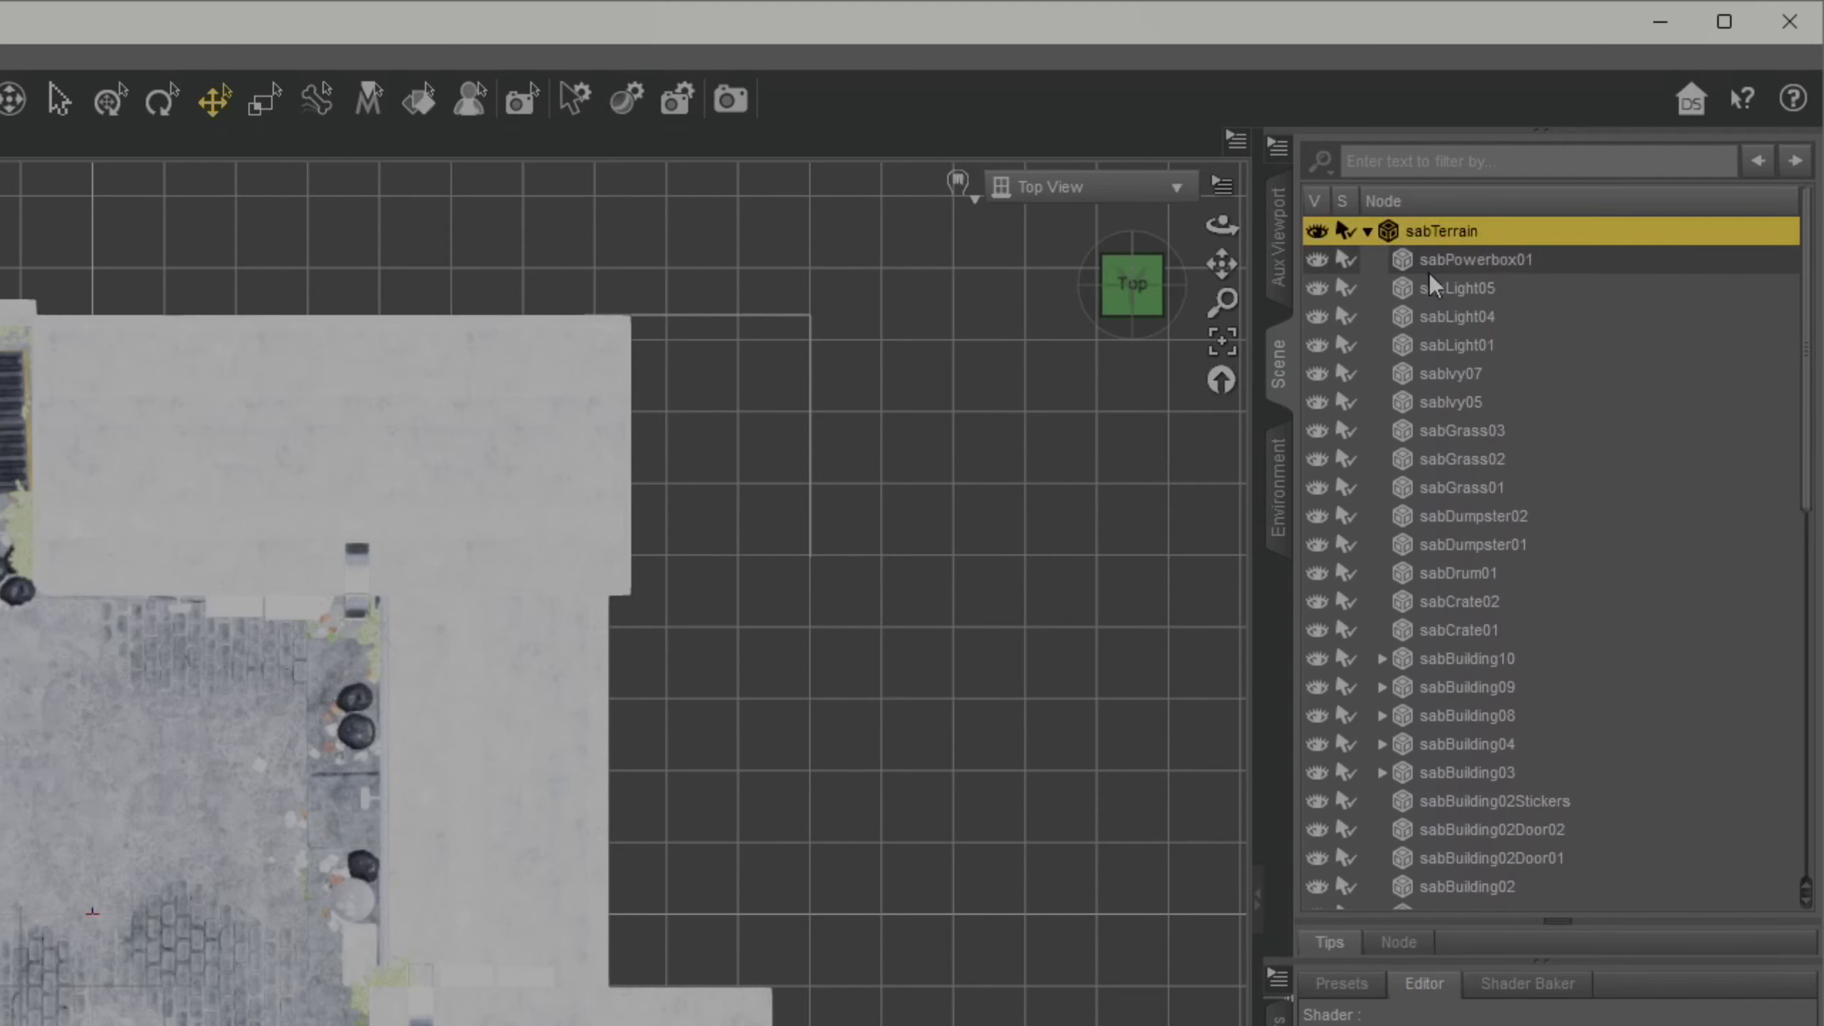
double_click(1444, 240)
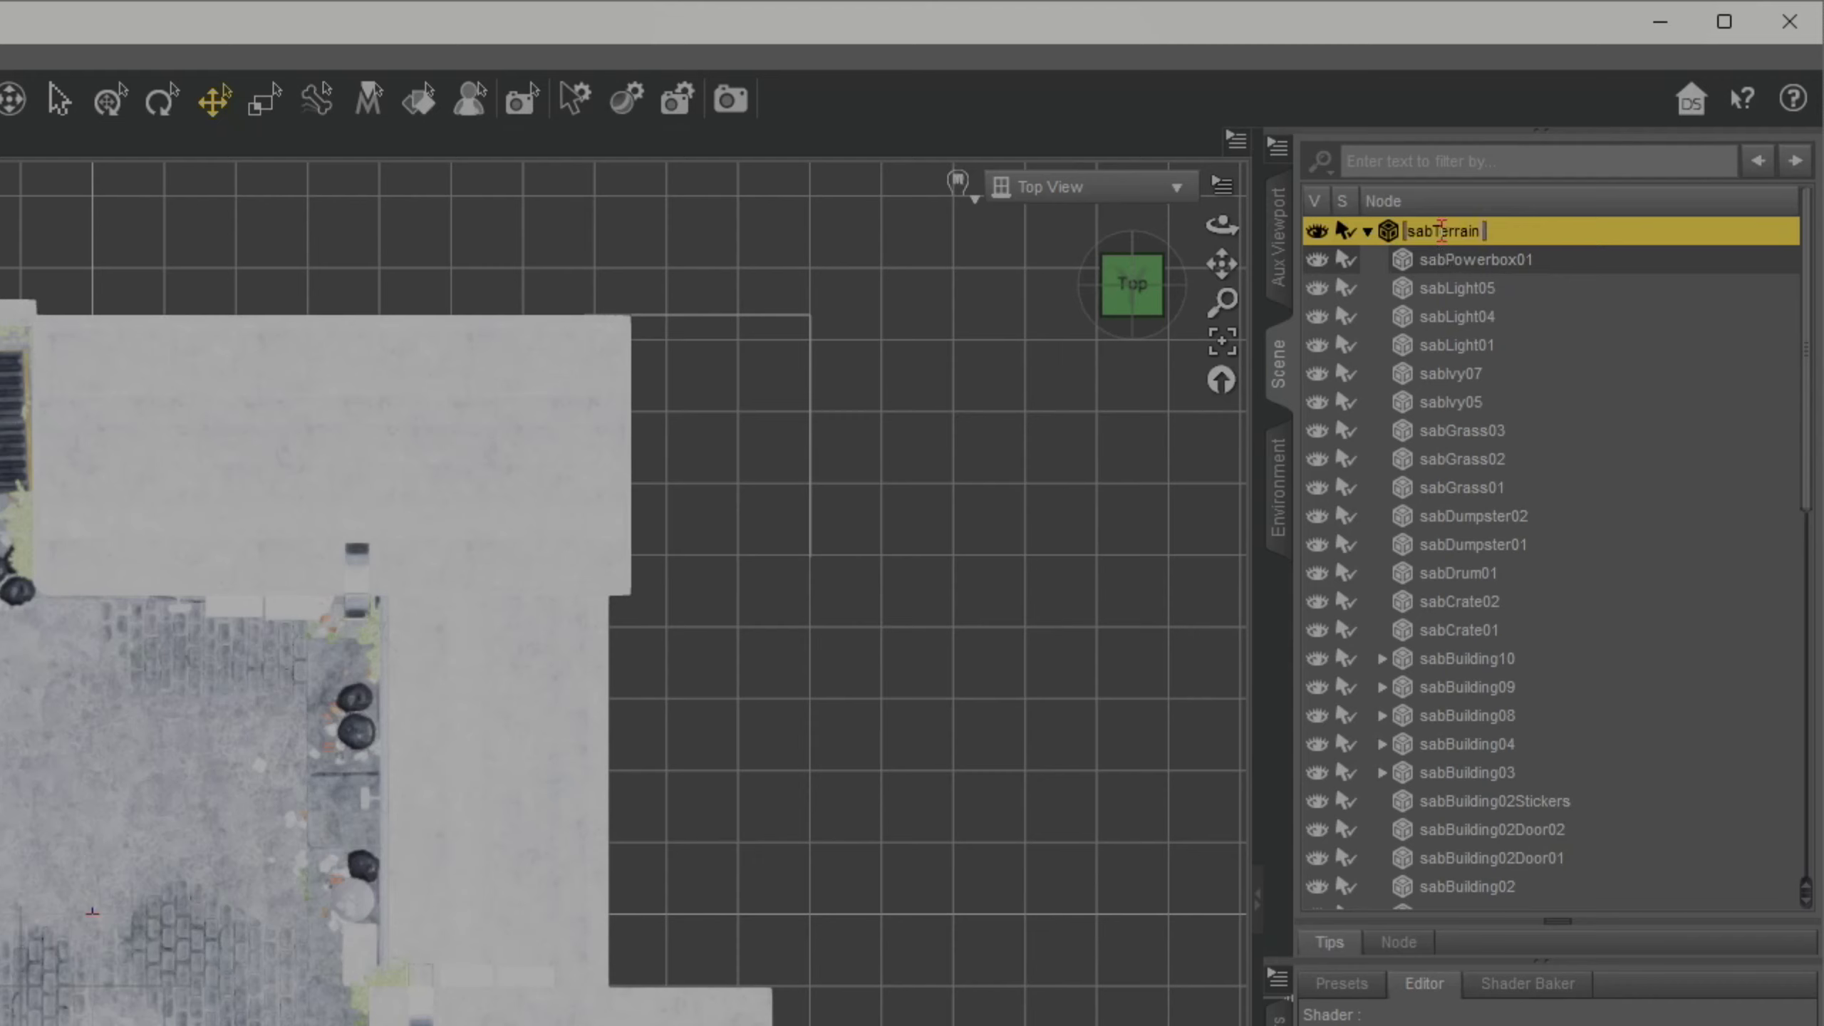
left_click(1439, 294)
scroll(1437, 294, "down", 10)
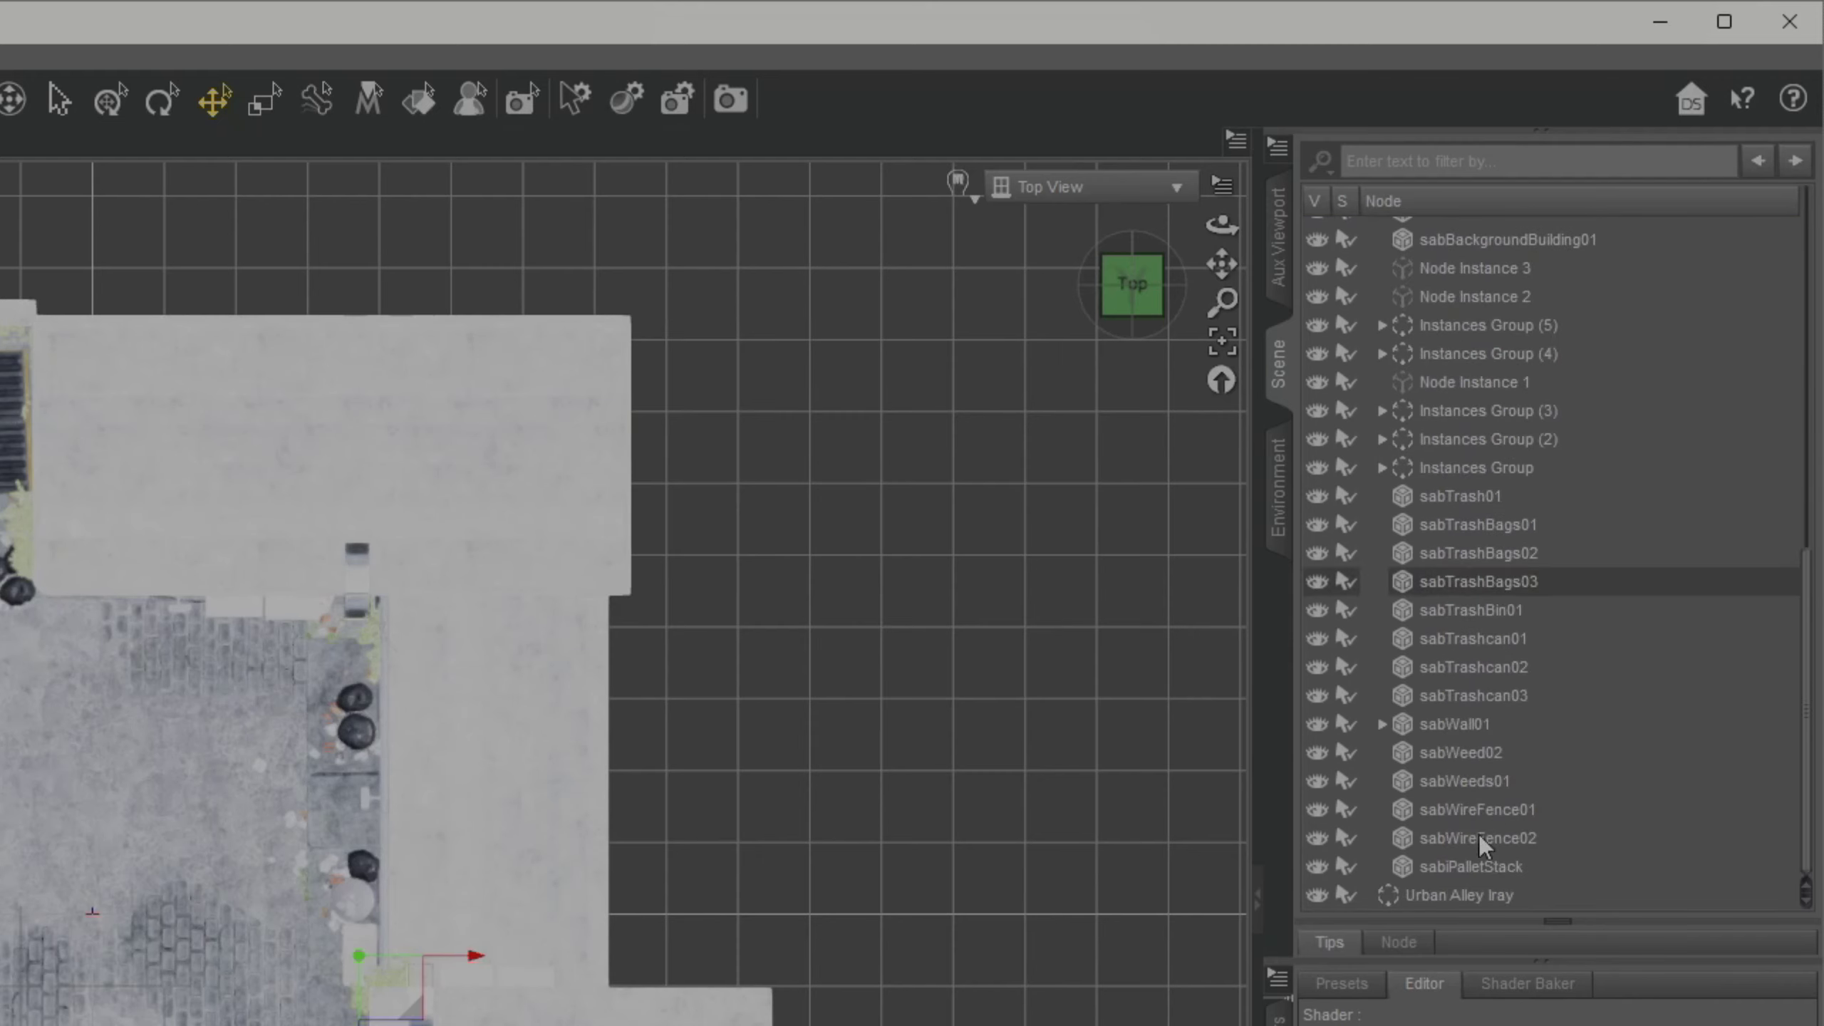
left_click(1472, 868, "shift")
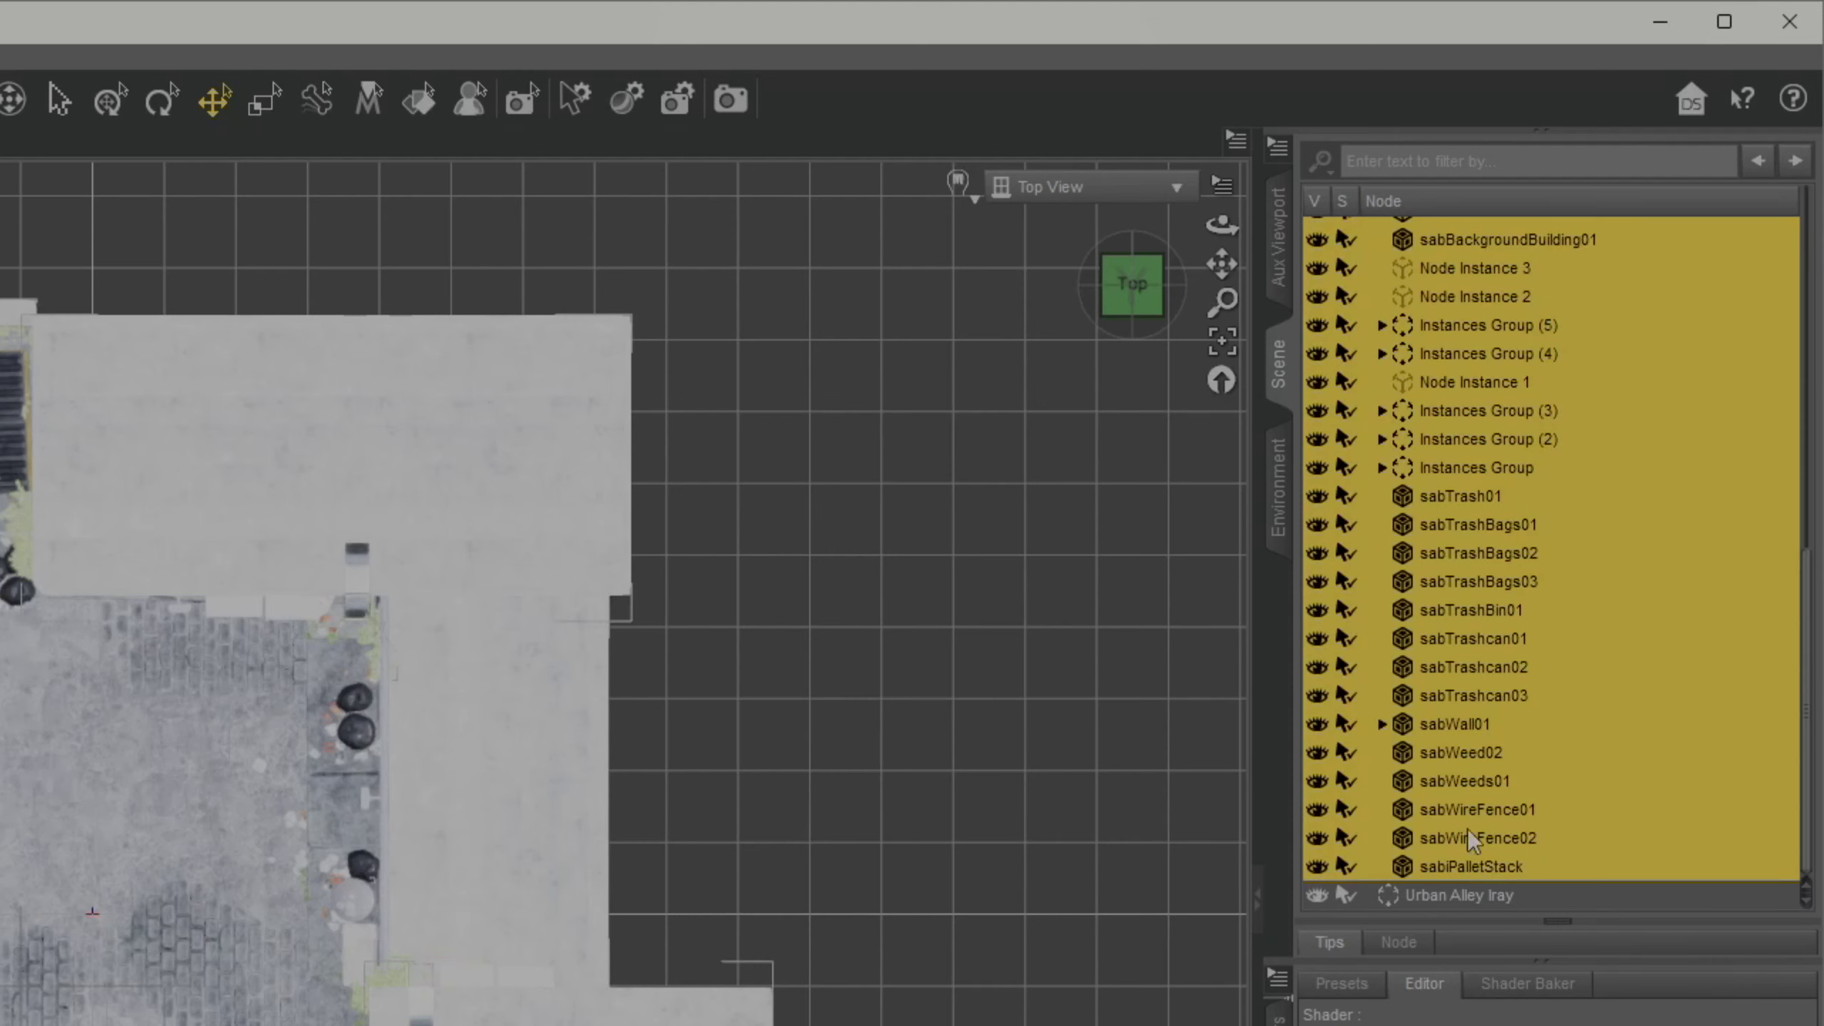
scroll(1482, 629, "up", 15)
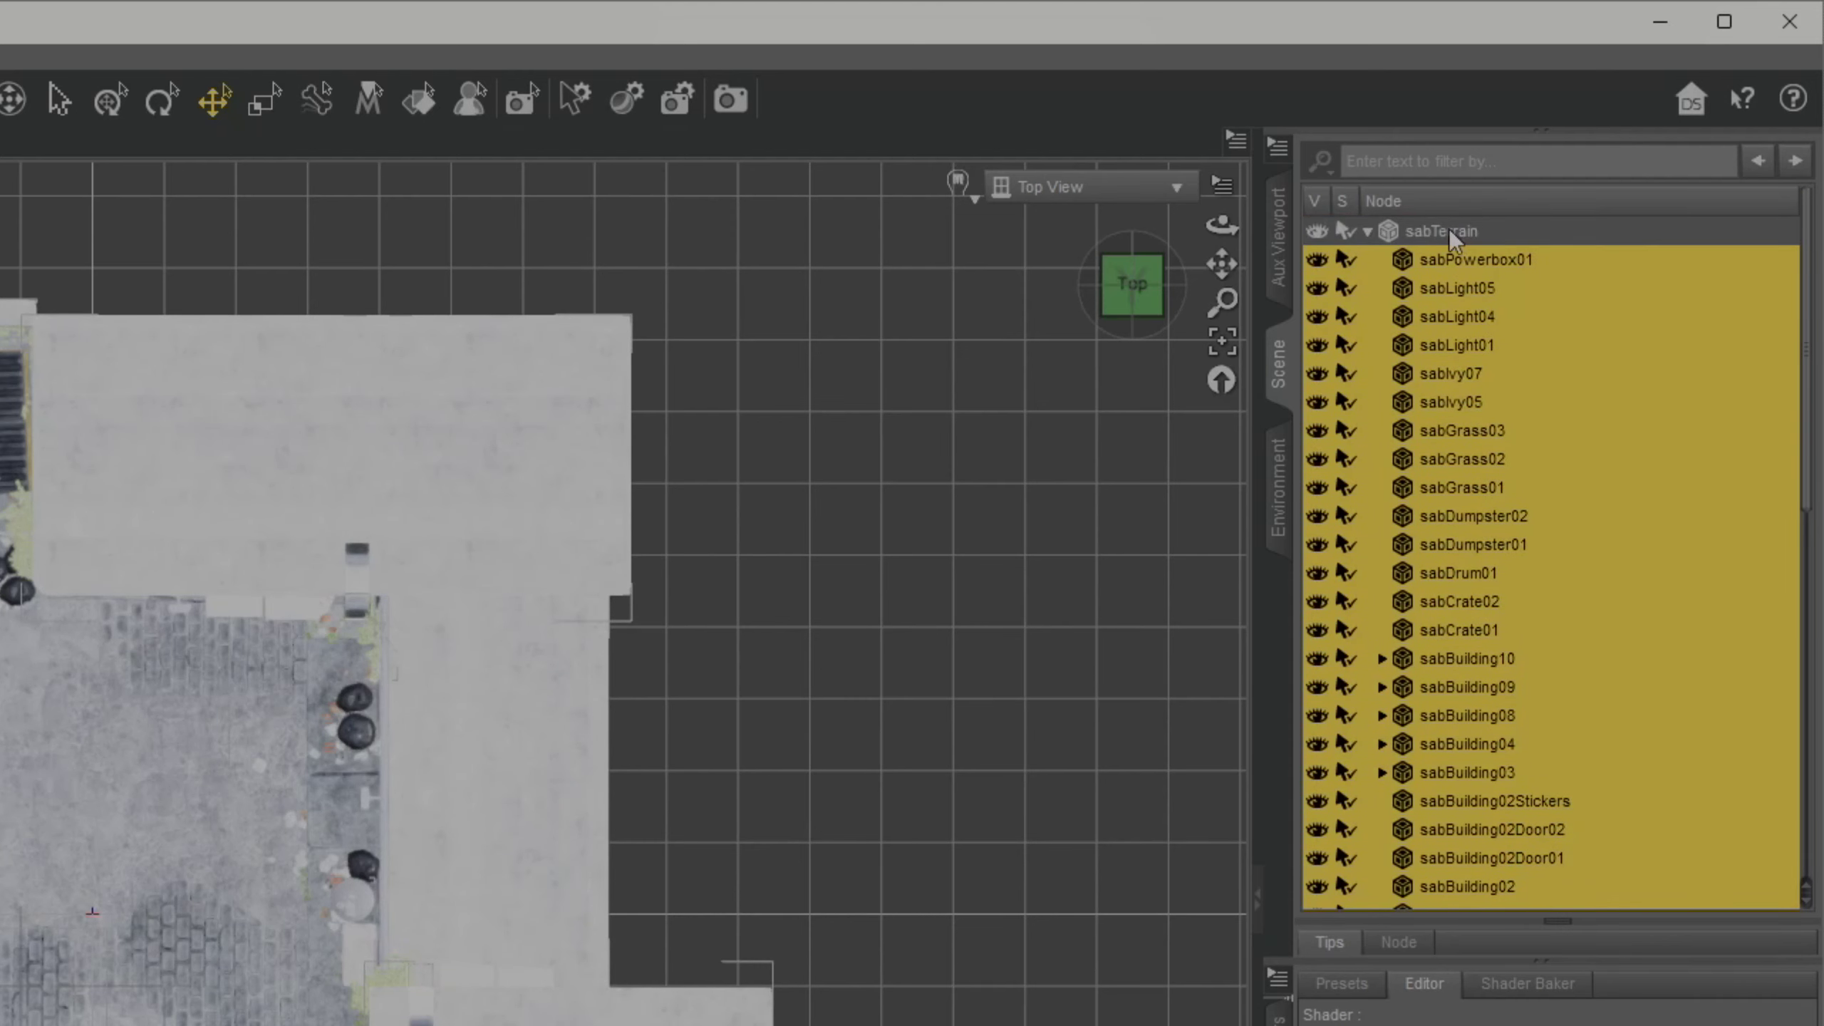
right_click(1430, 268)
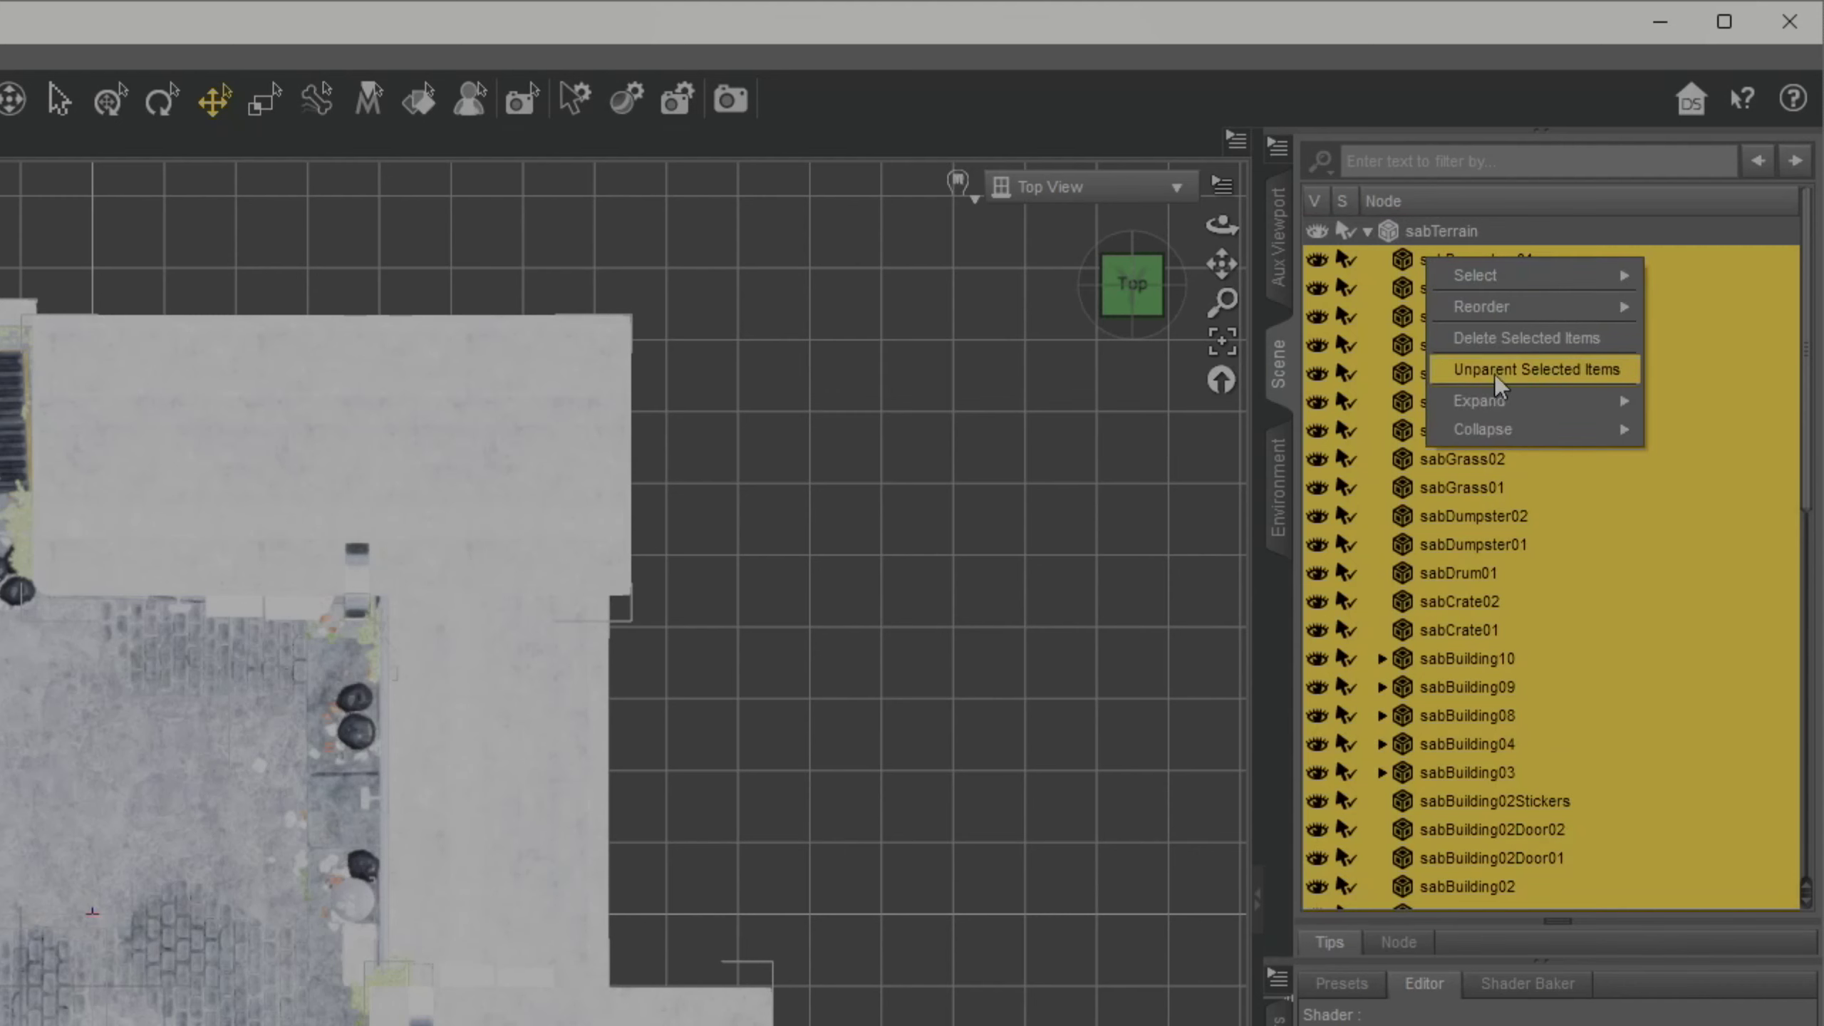
left_click(1514, 371)
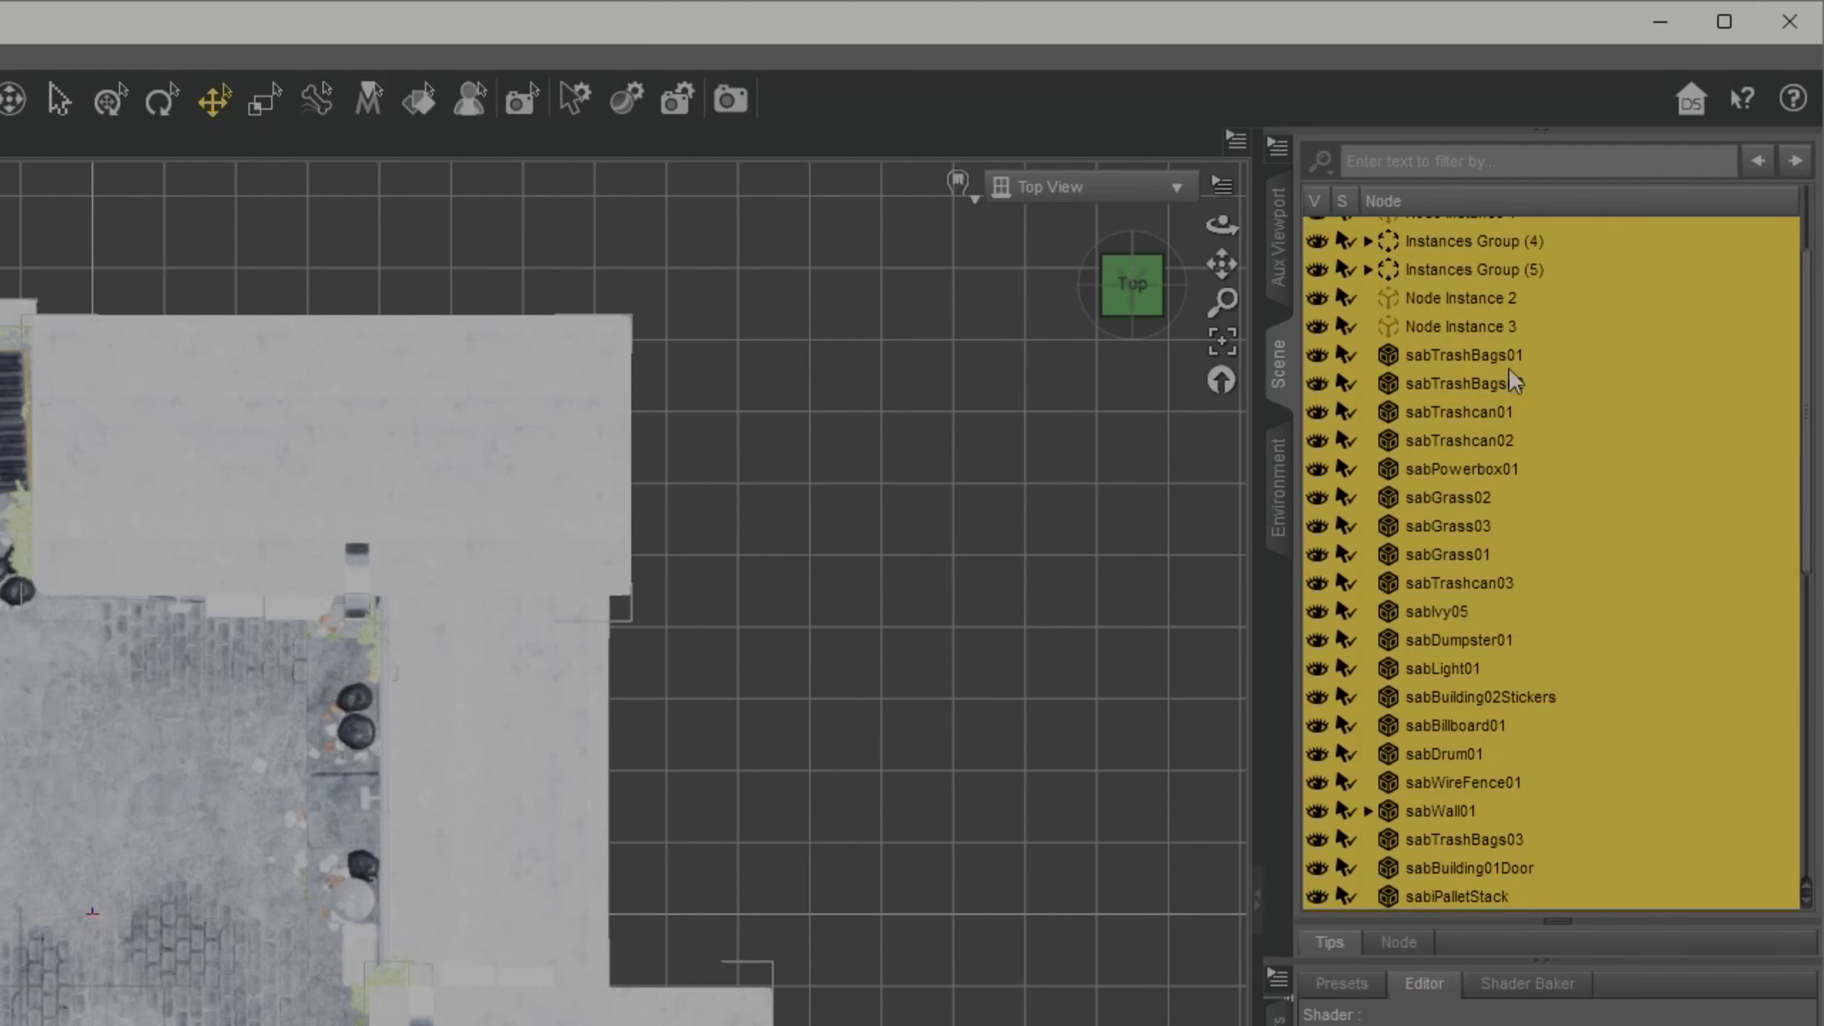
Step: Parent all the loose scene nodes, including sabTerrain, to the Urban Alley Iray group, and leave the collapsed group selected
left_click(1422, 237)
scroll(1418, 517, "down", 10)
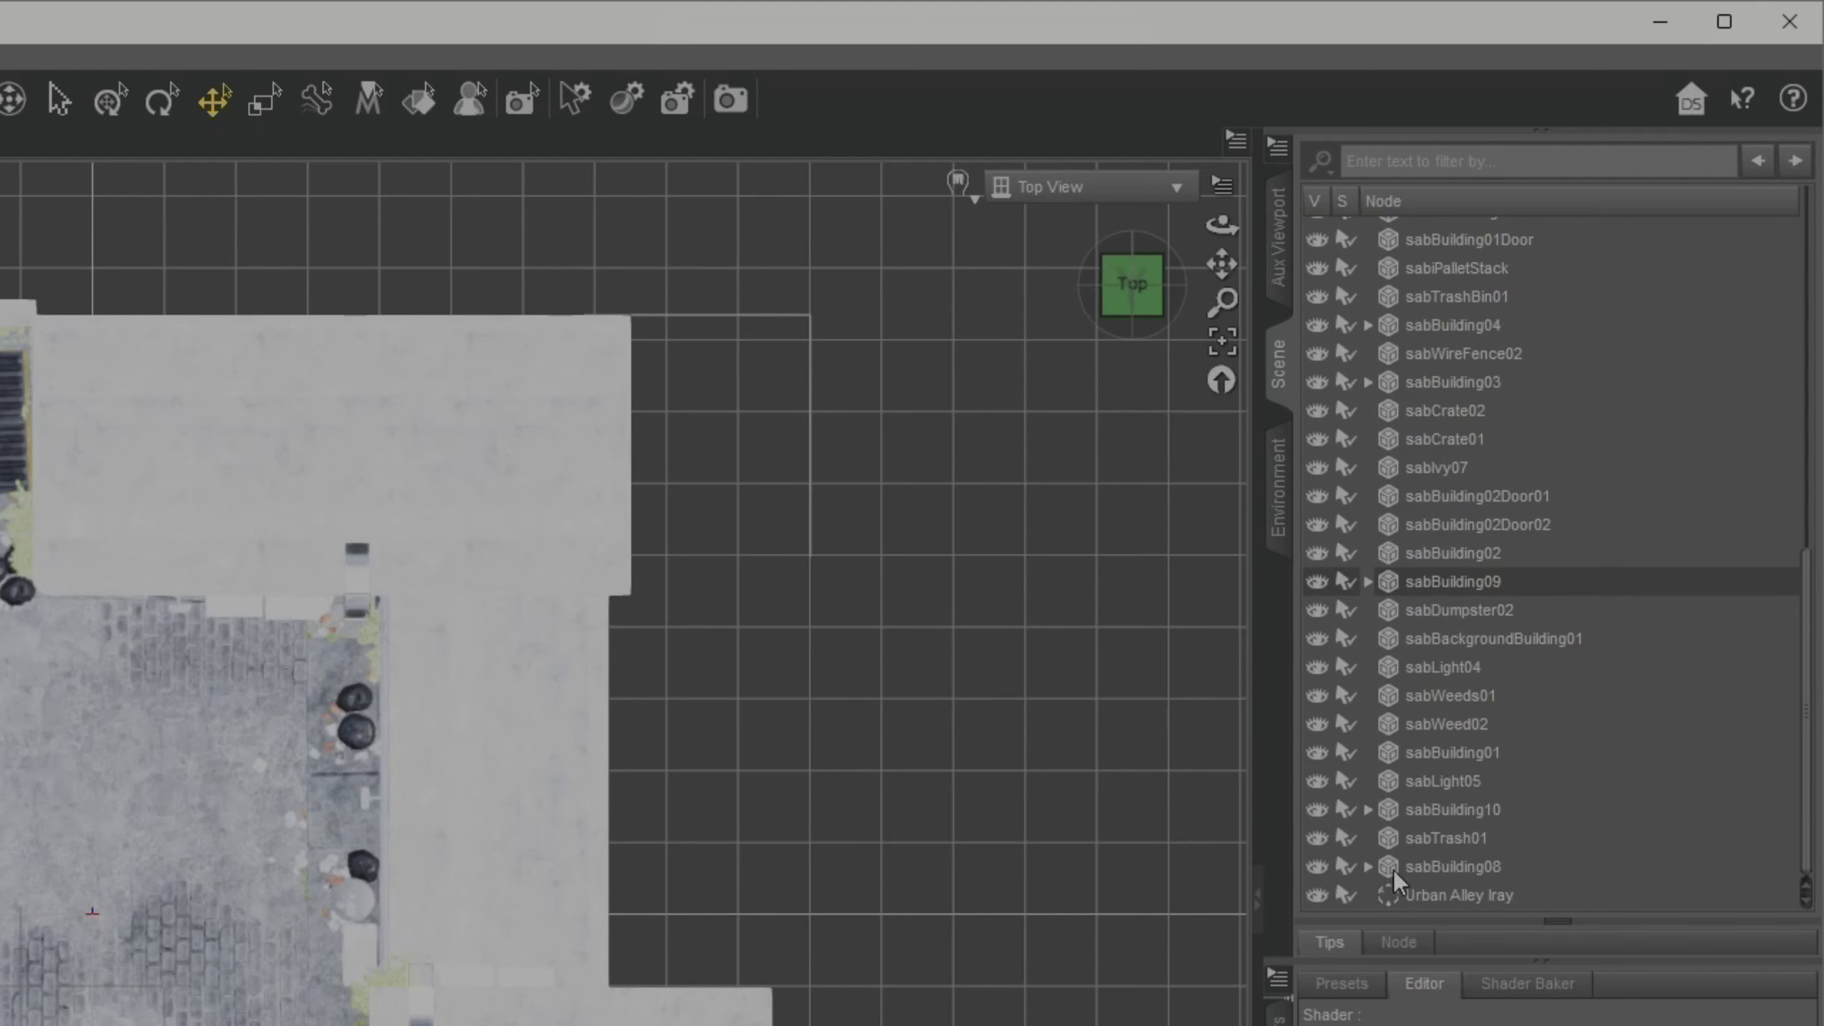
left_click(1421, 868, "shift")
left_click_drag(1423, 869, 1458, 895)
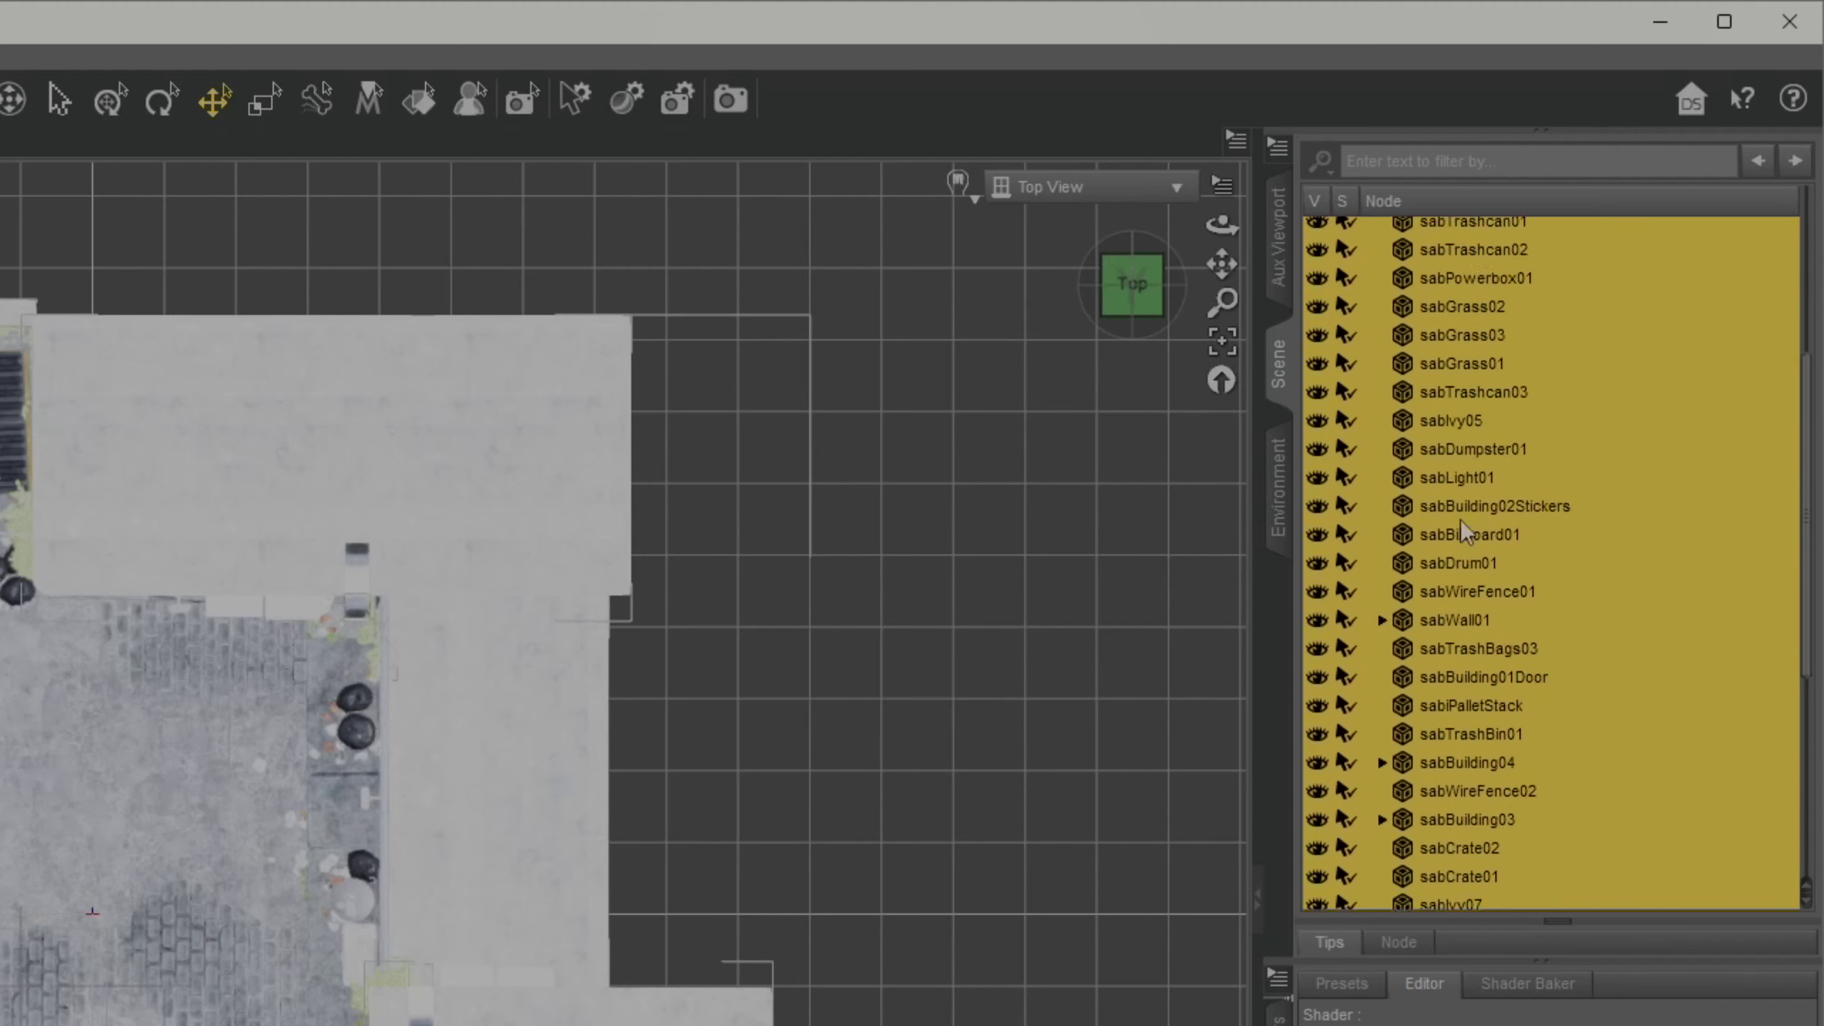
left_click(1368, 231)
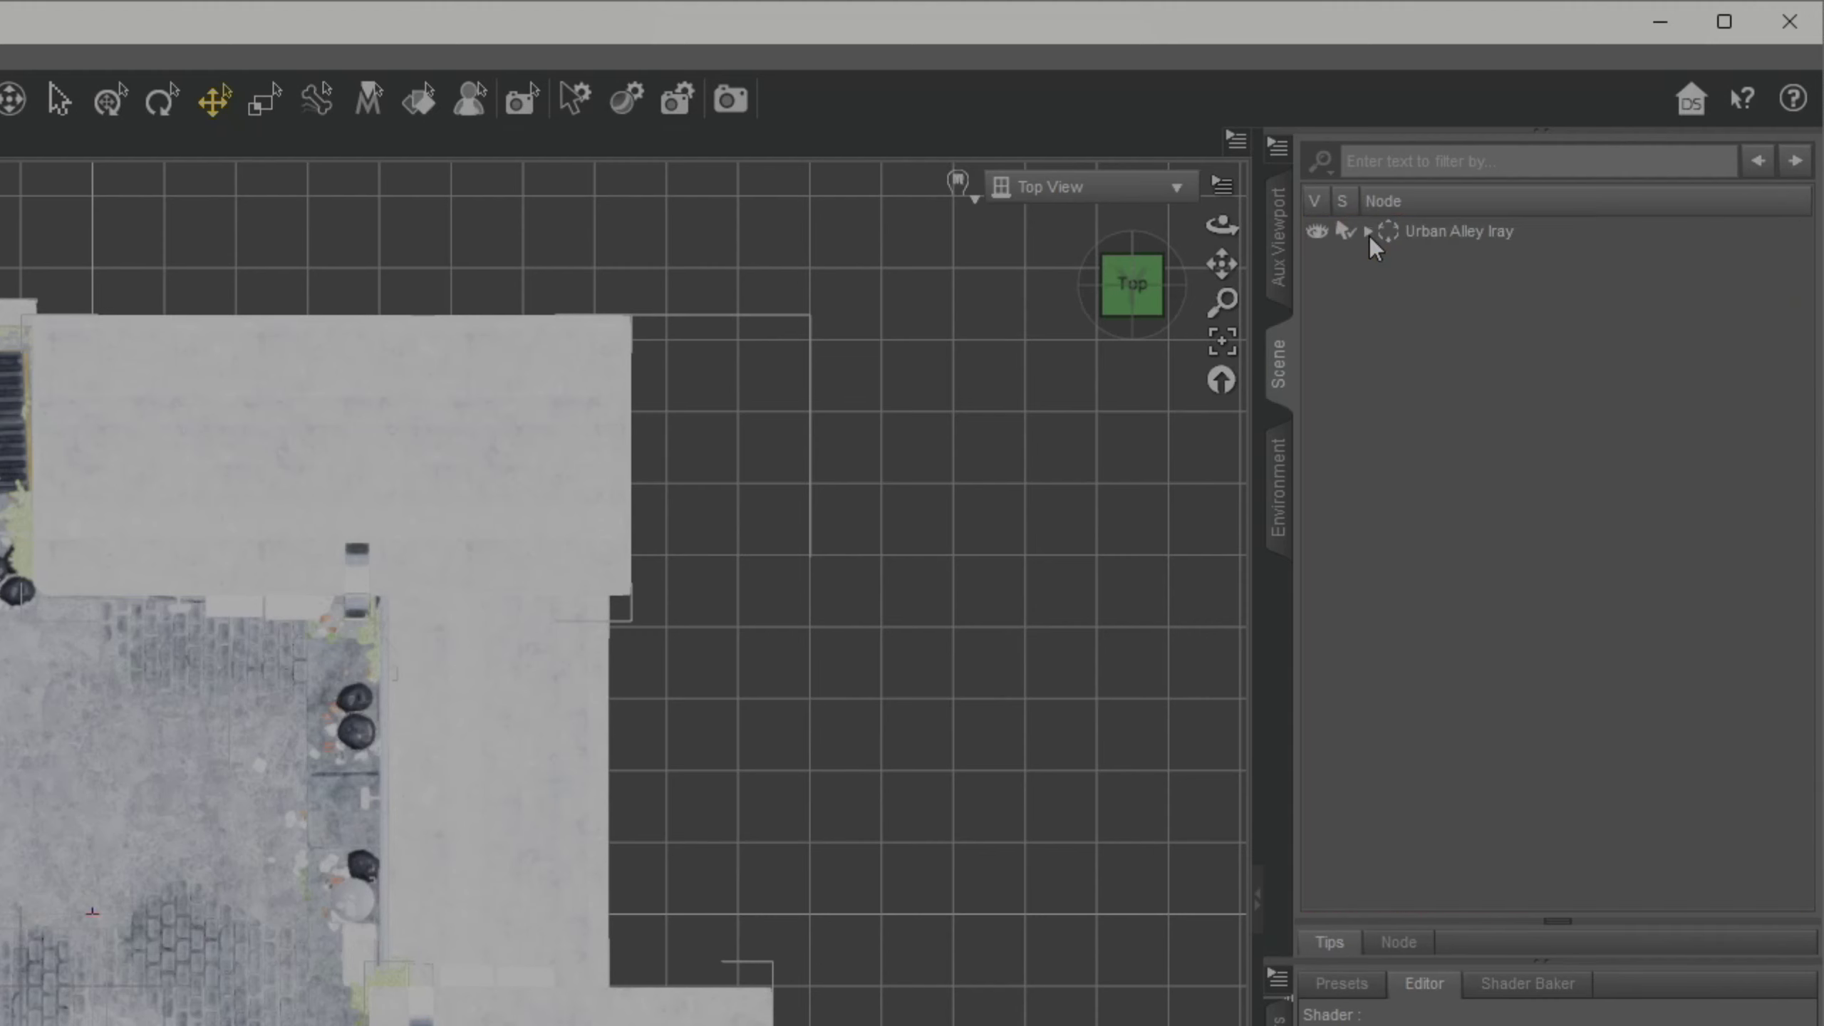
left_click(1436, 232)
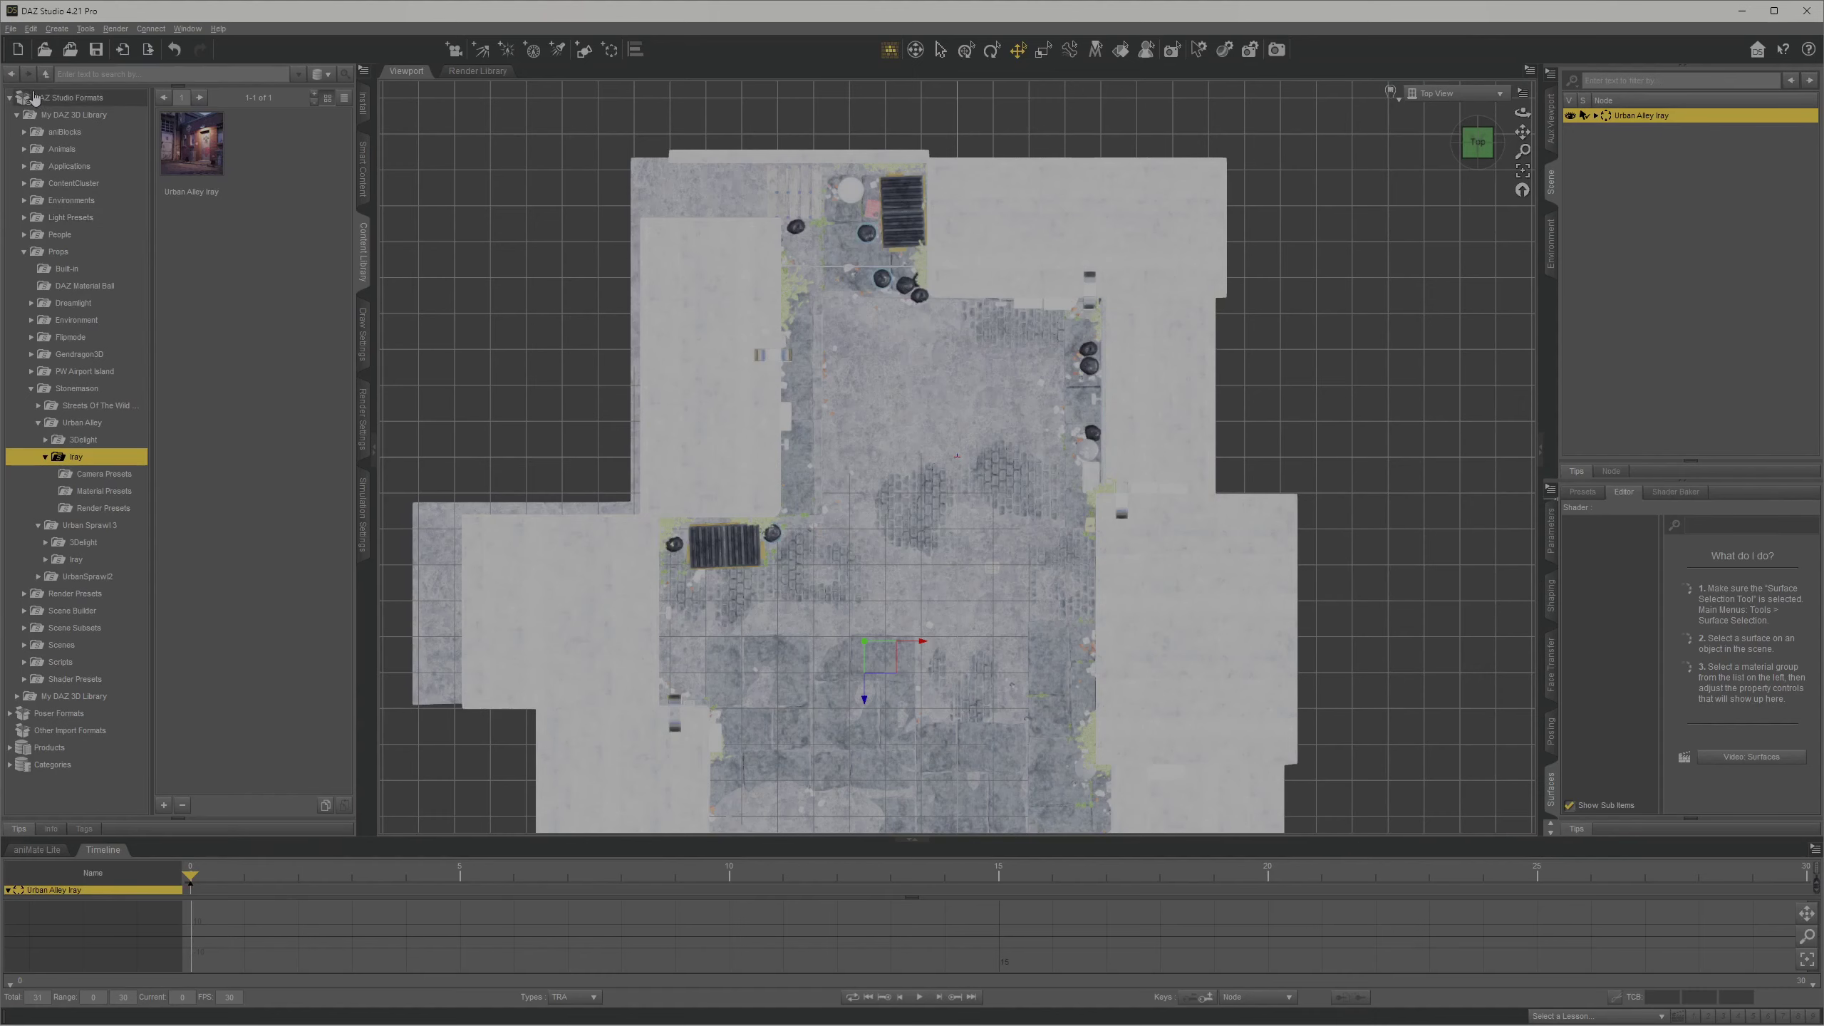
Step: Switch to Unreal Editor and create a new level from the Basic template
left_click(1106, 1008)
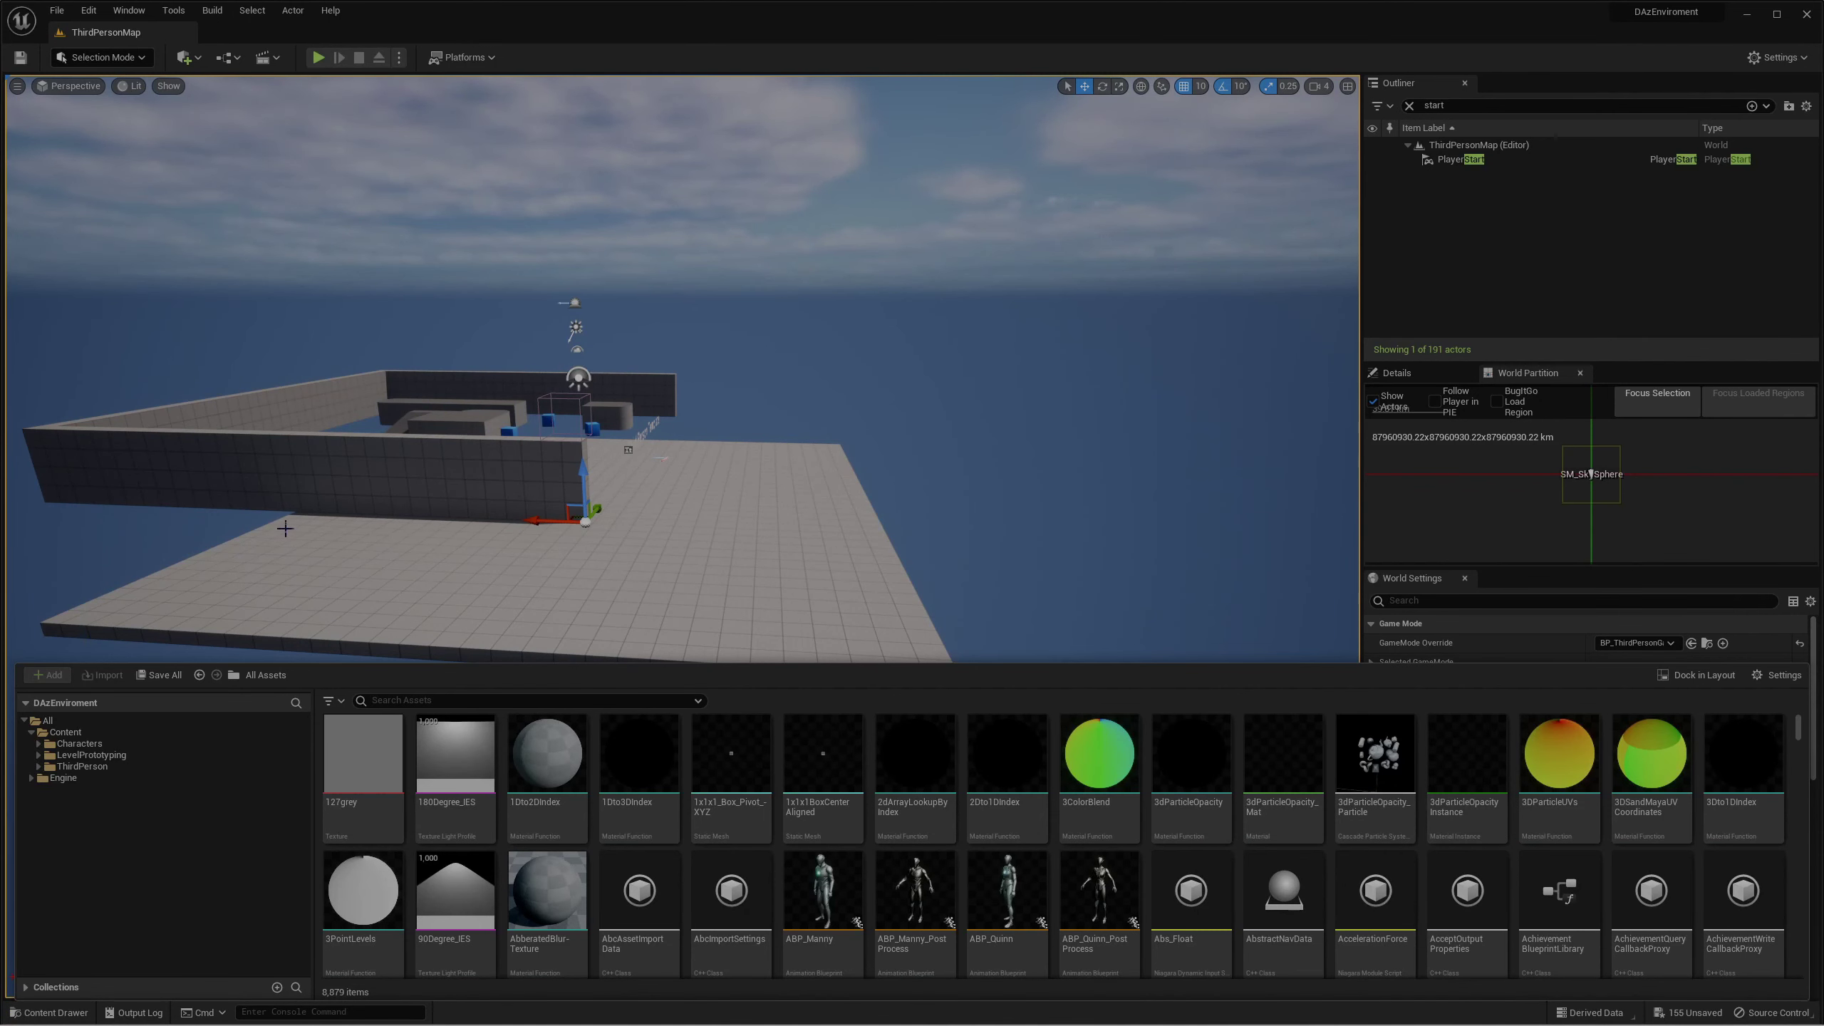
left_click(57, 10)
left_click(166, 46)
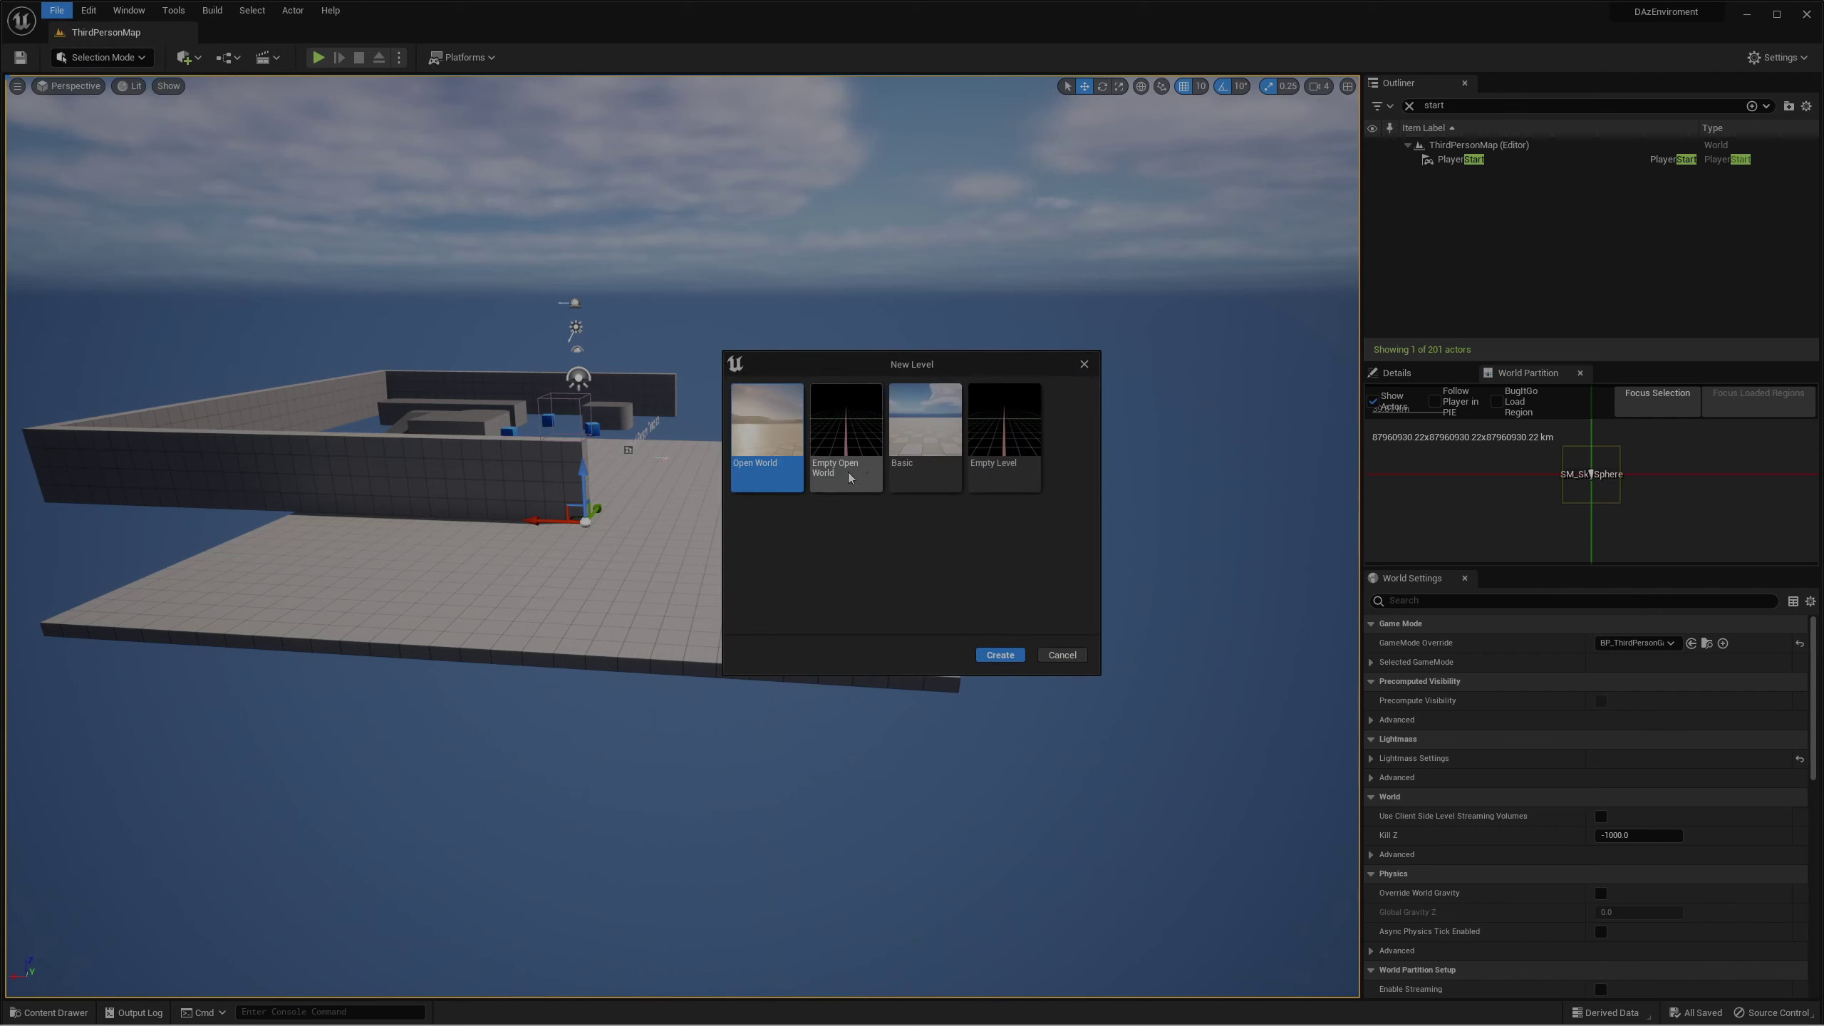
left_click(919, 446)
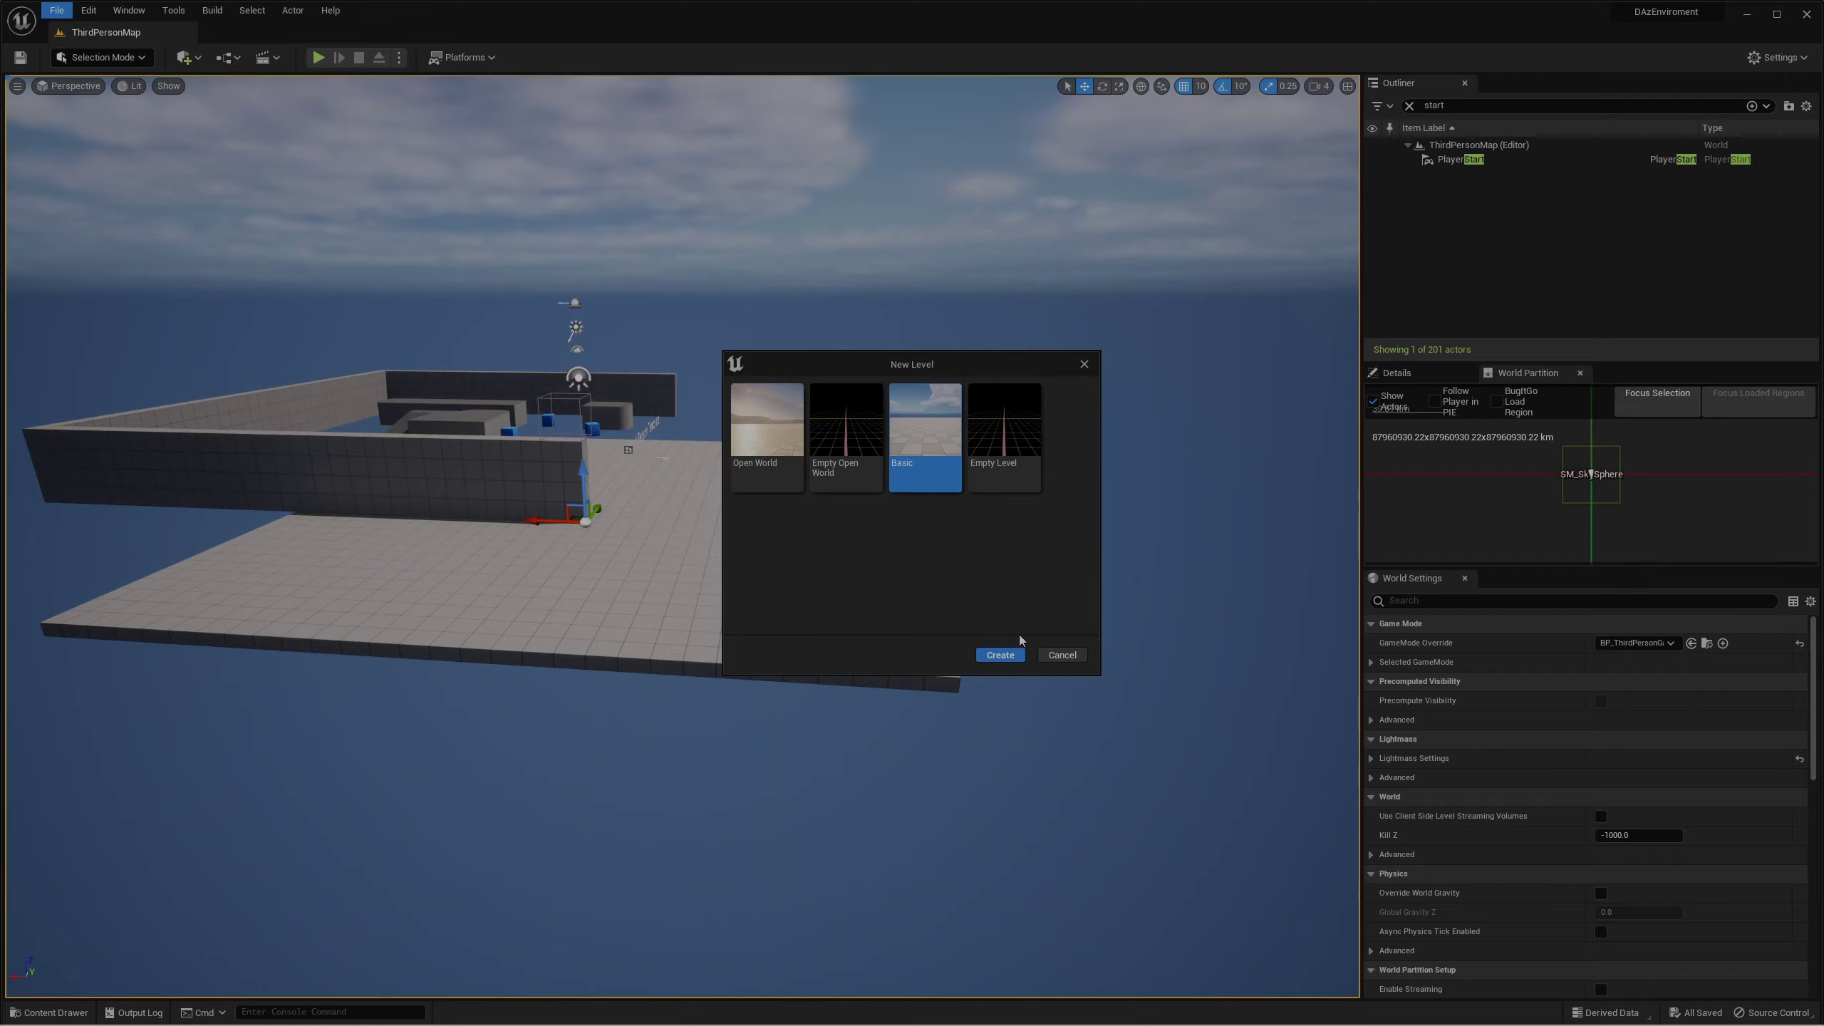
left_click(1002, 656)
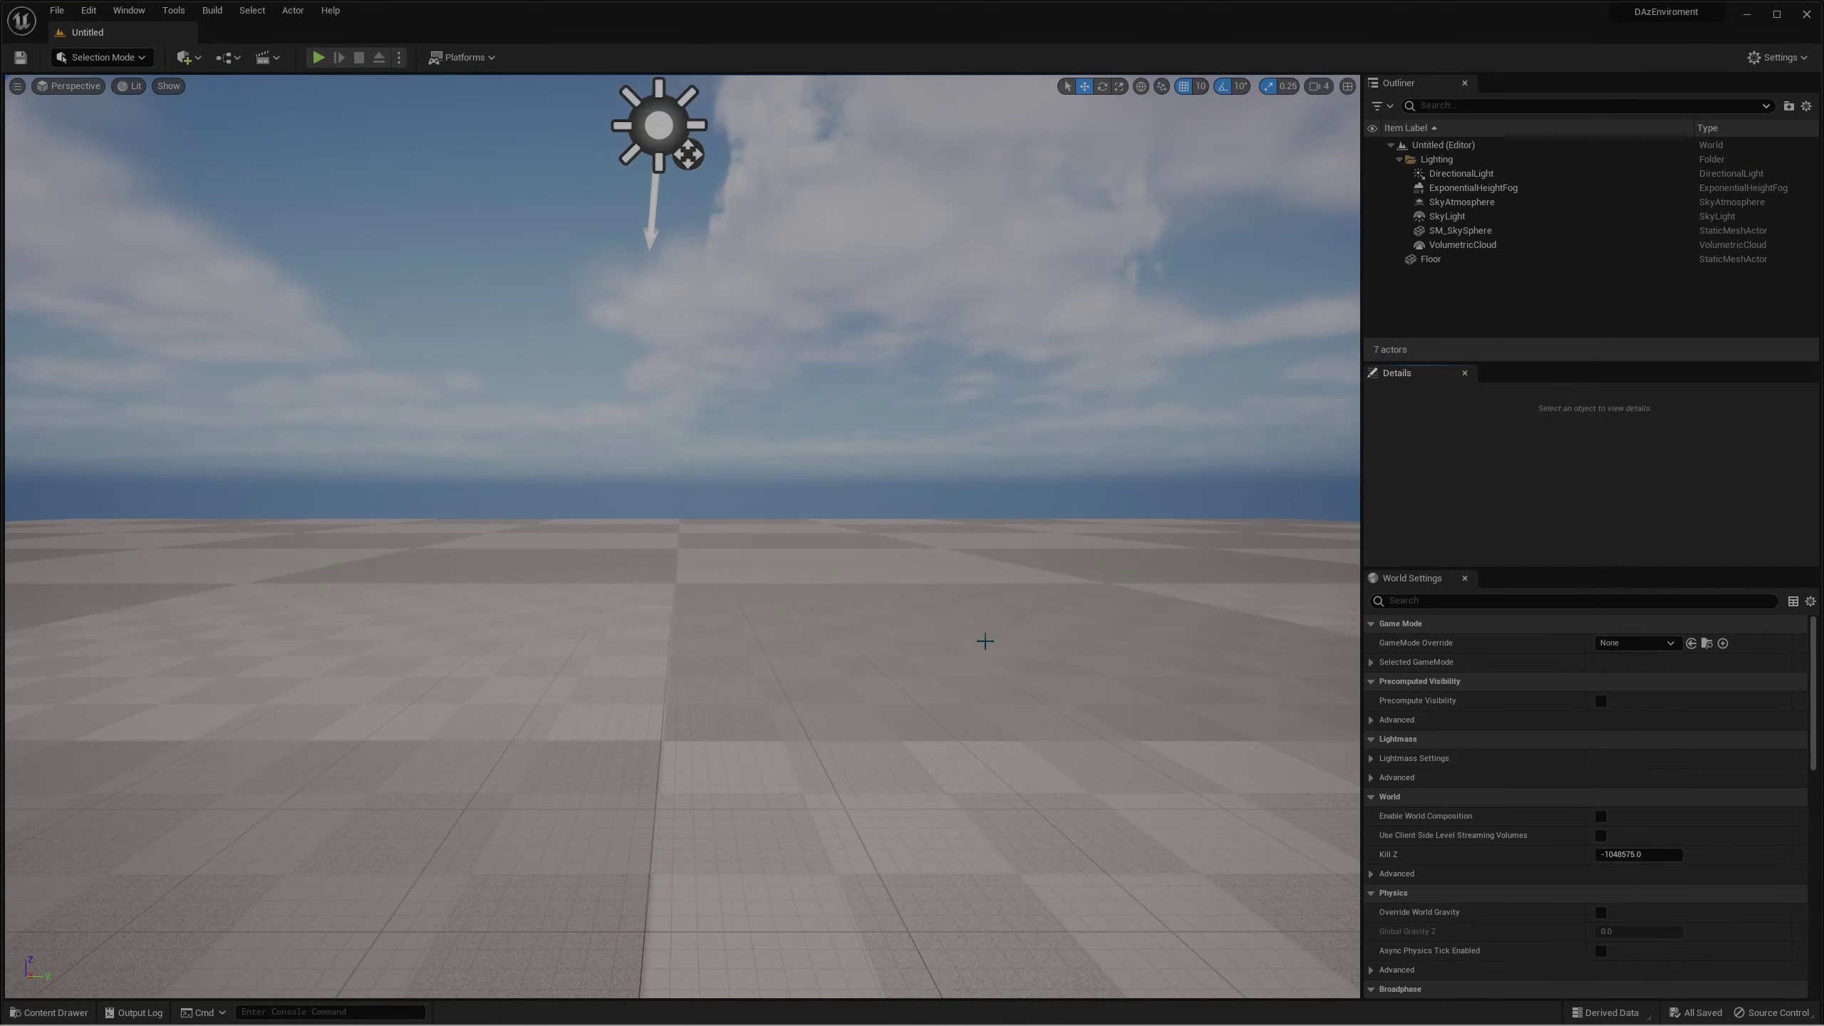
Step: Delete the Floor mesh from the new level
scroll(652, 621, "down", 10)
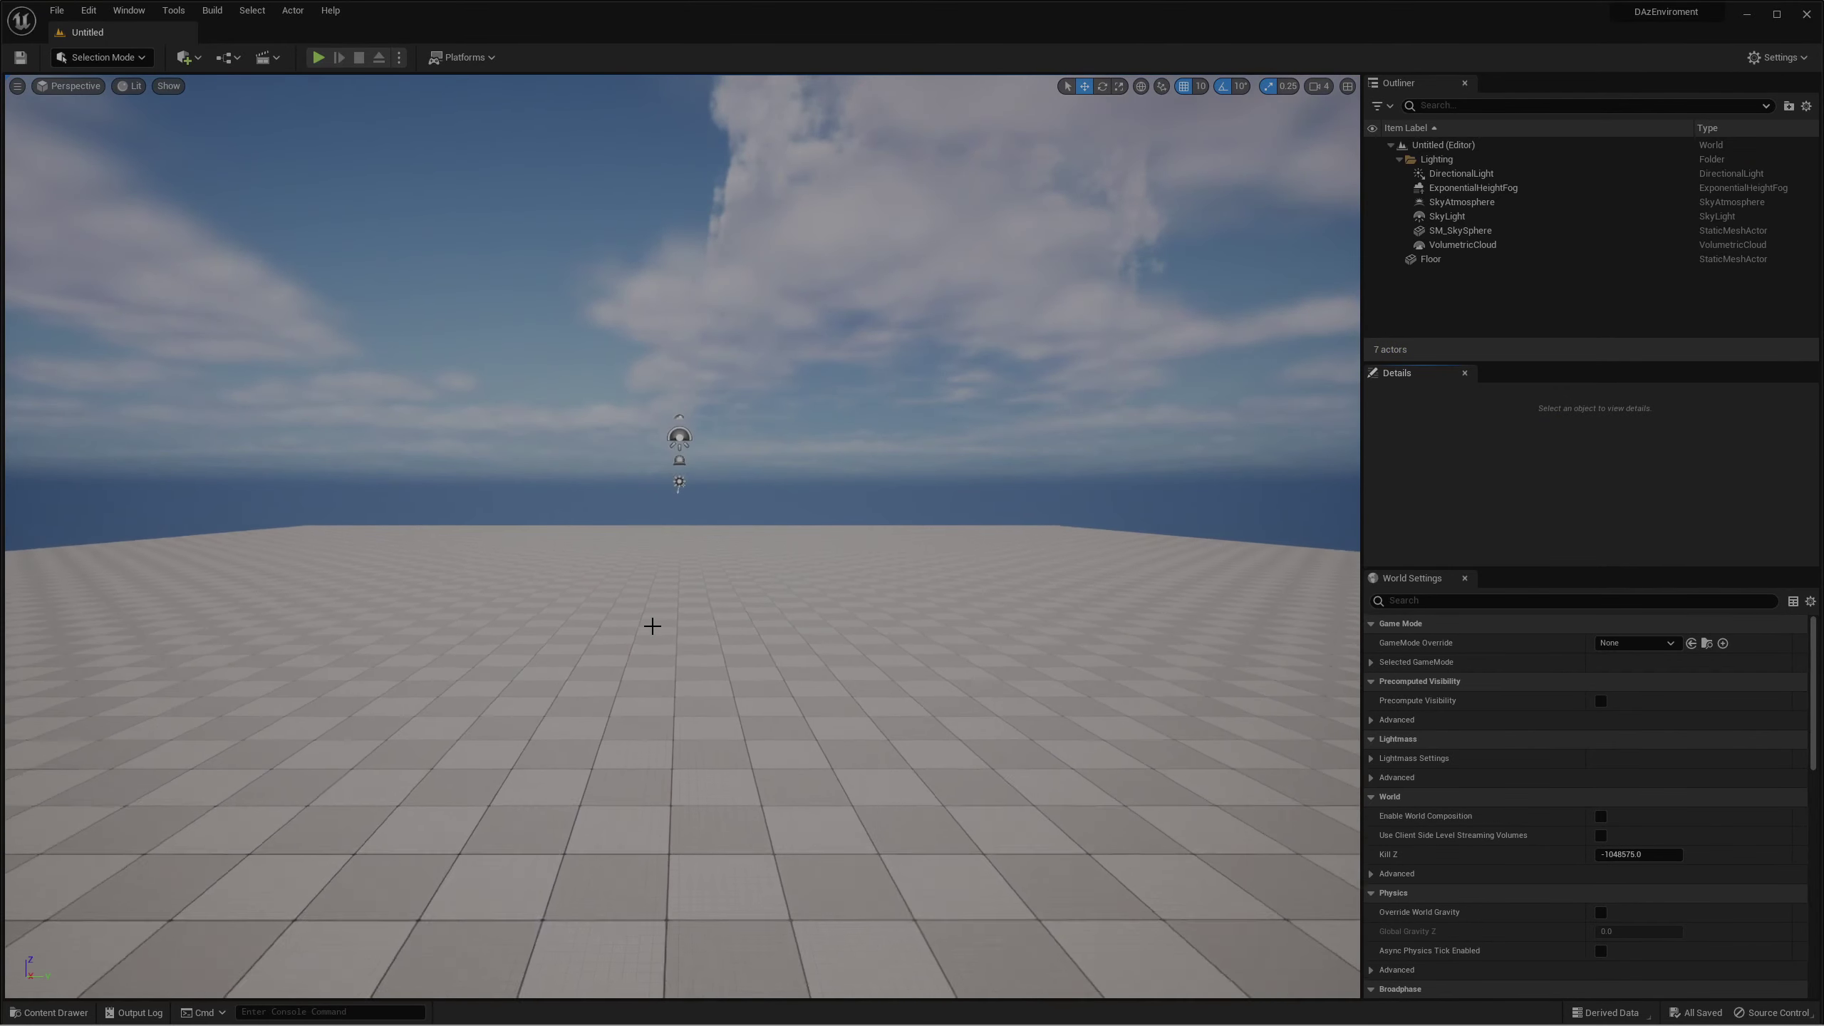
left_click(651, 627)
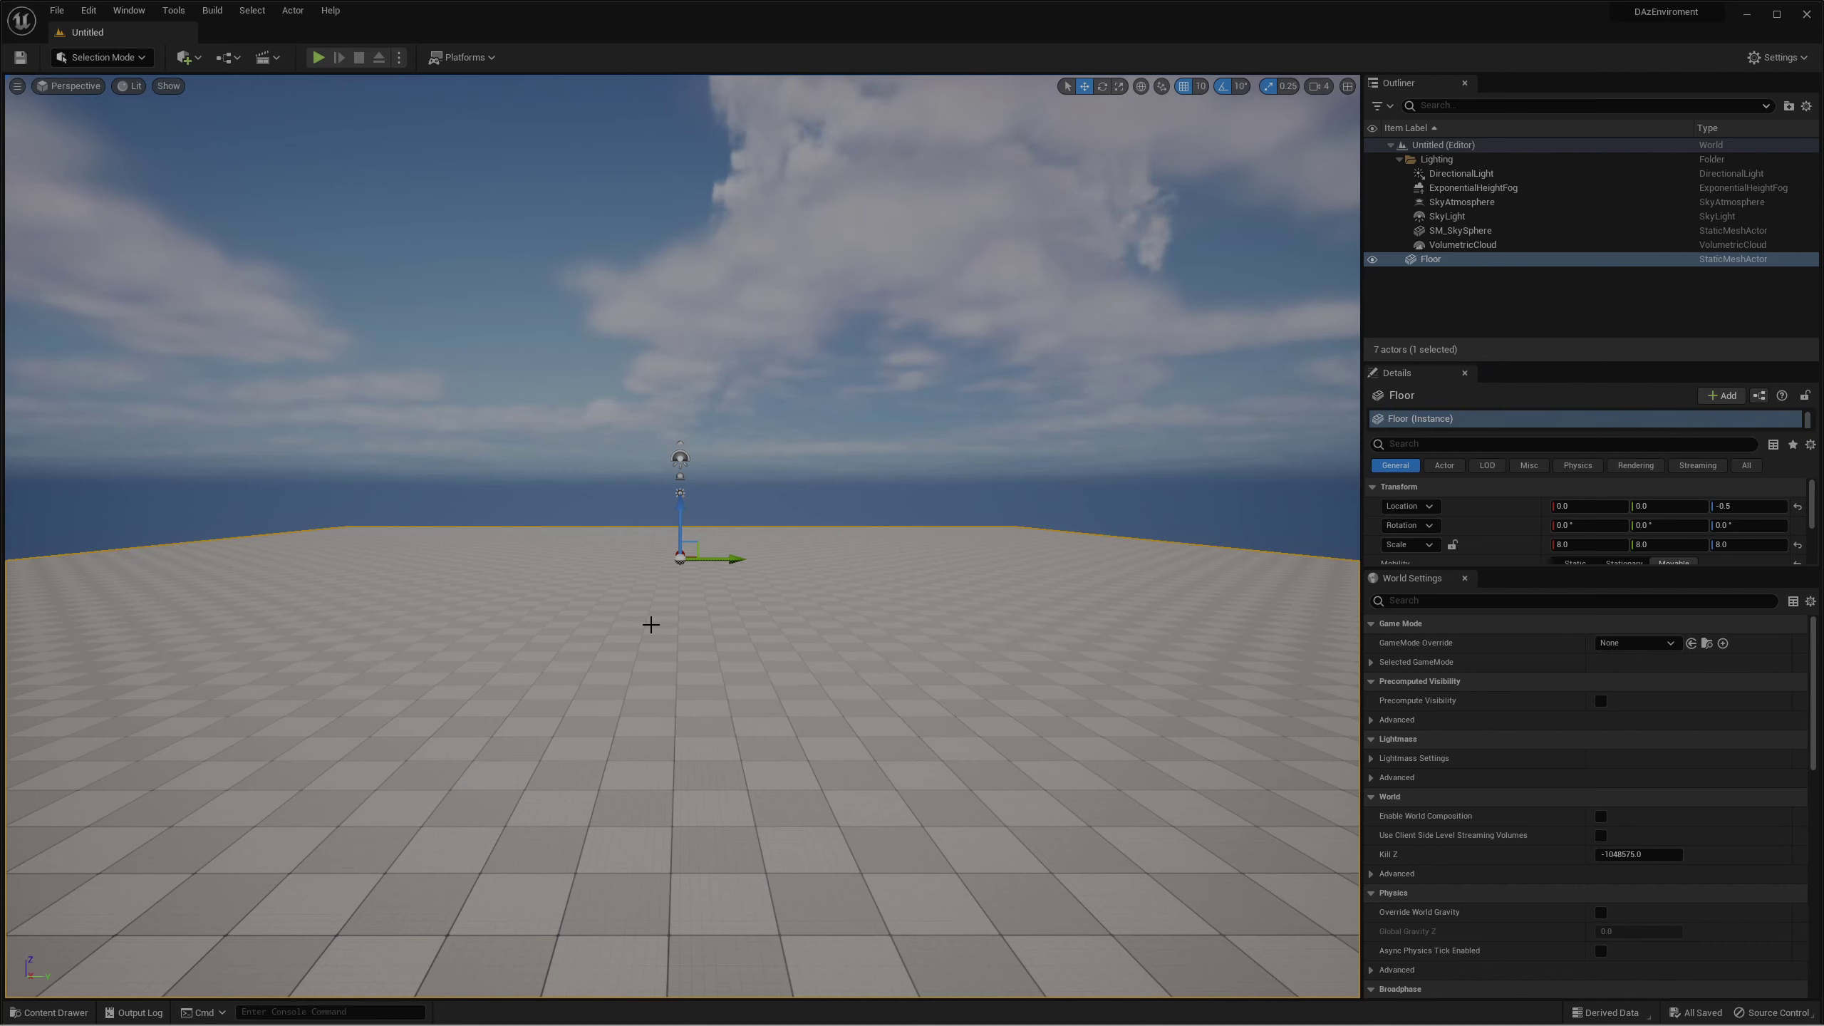
scroll(596, 586, "down", 5)
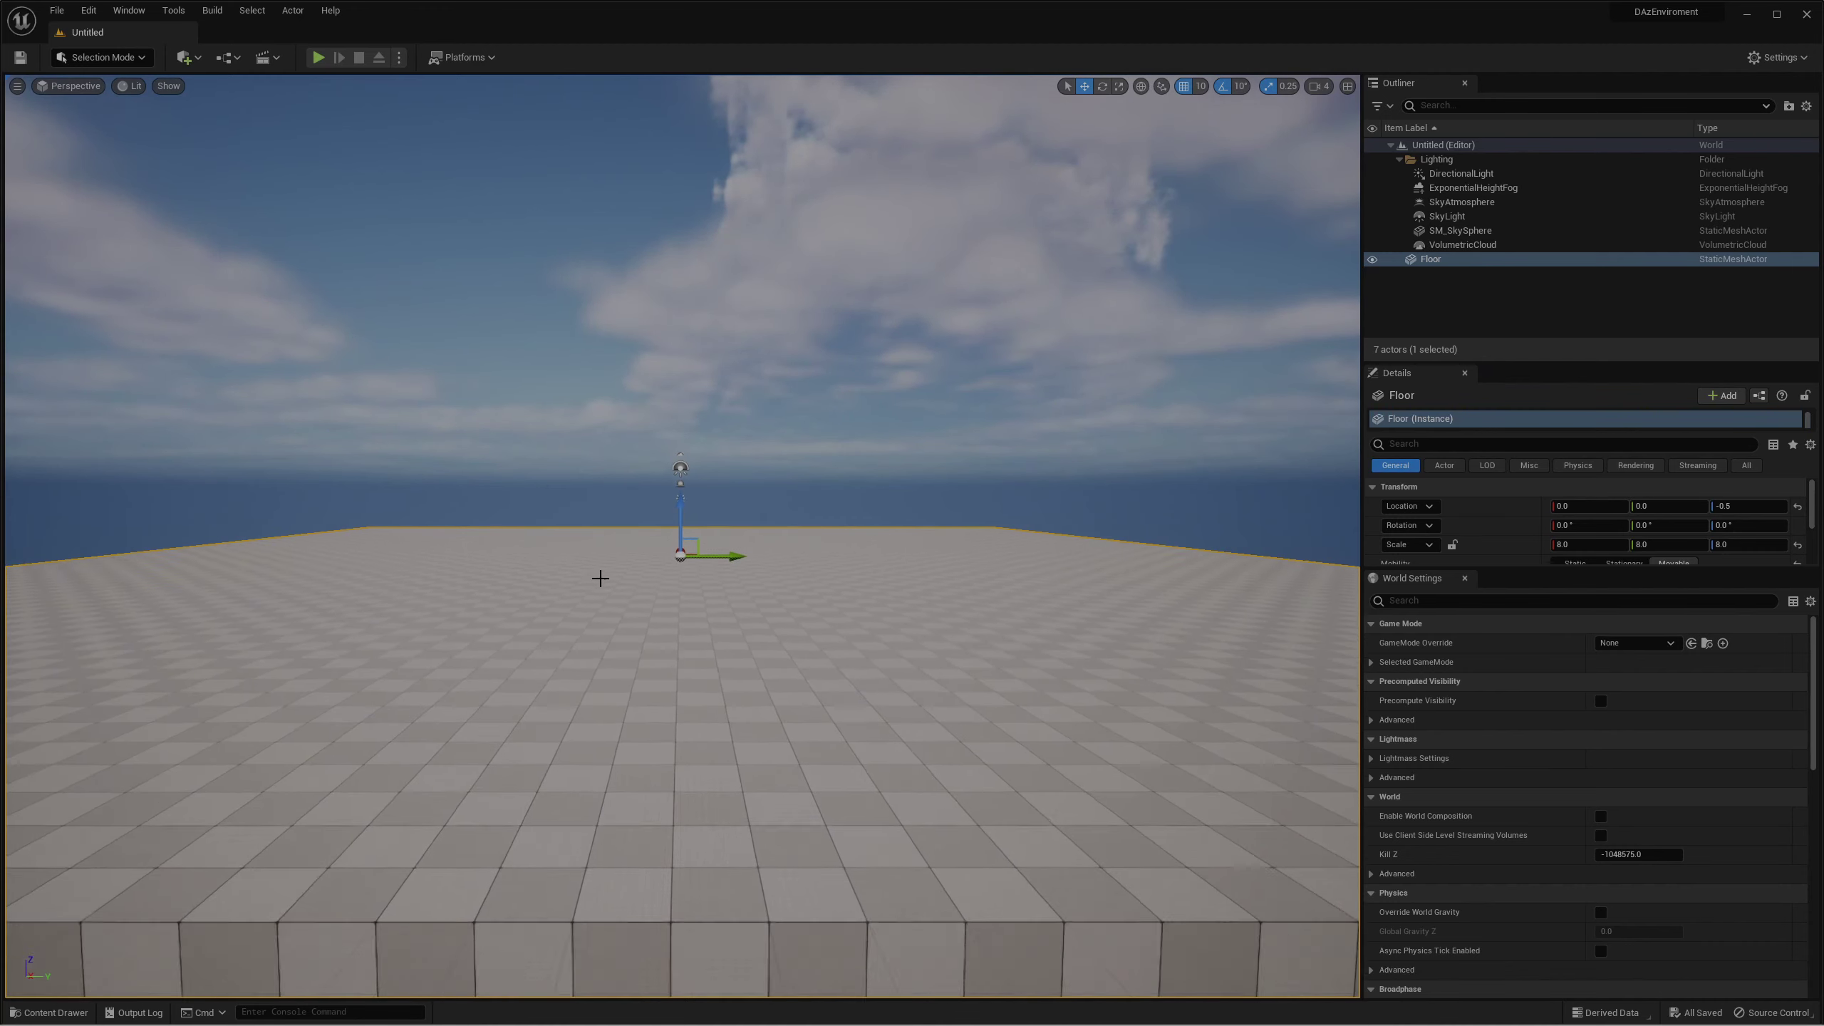
scroll(596, 589, "down", 3)
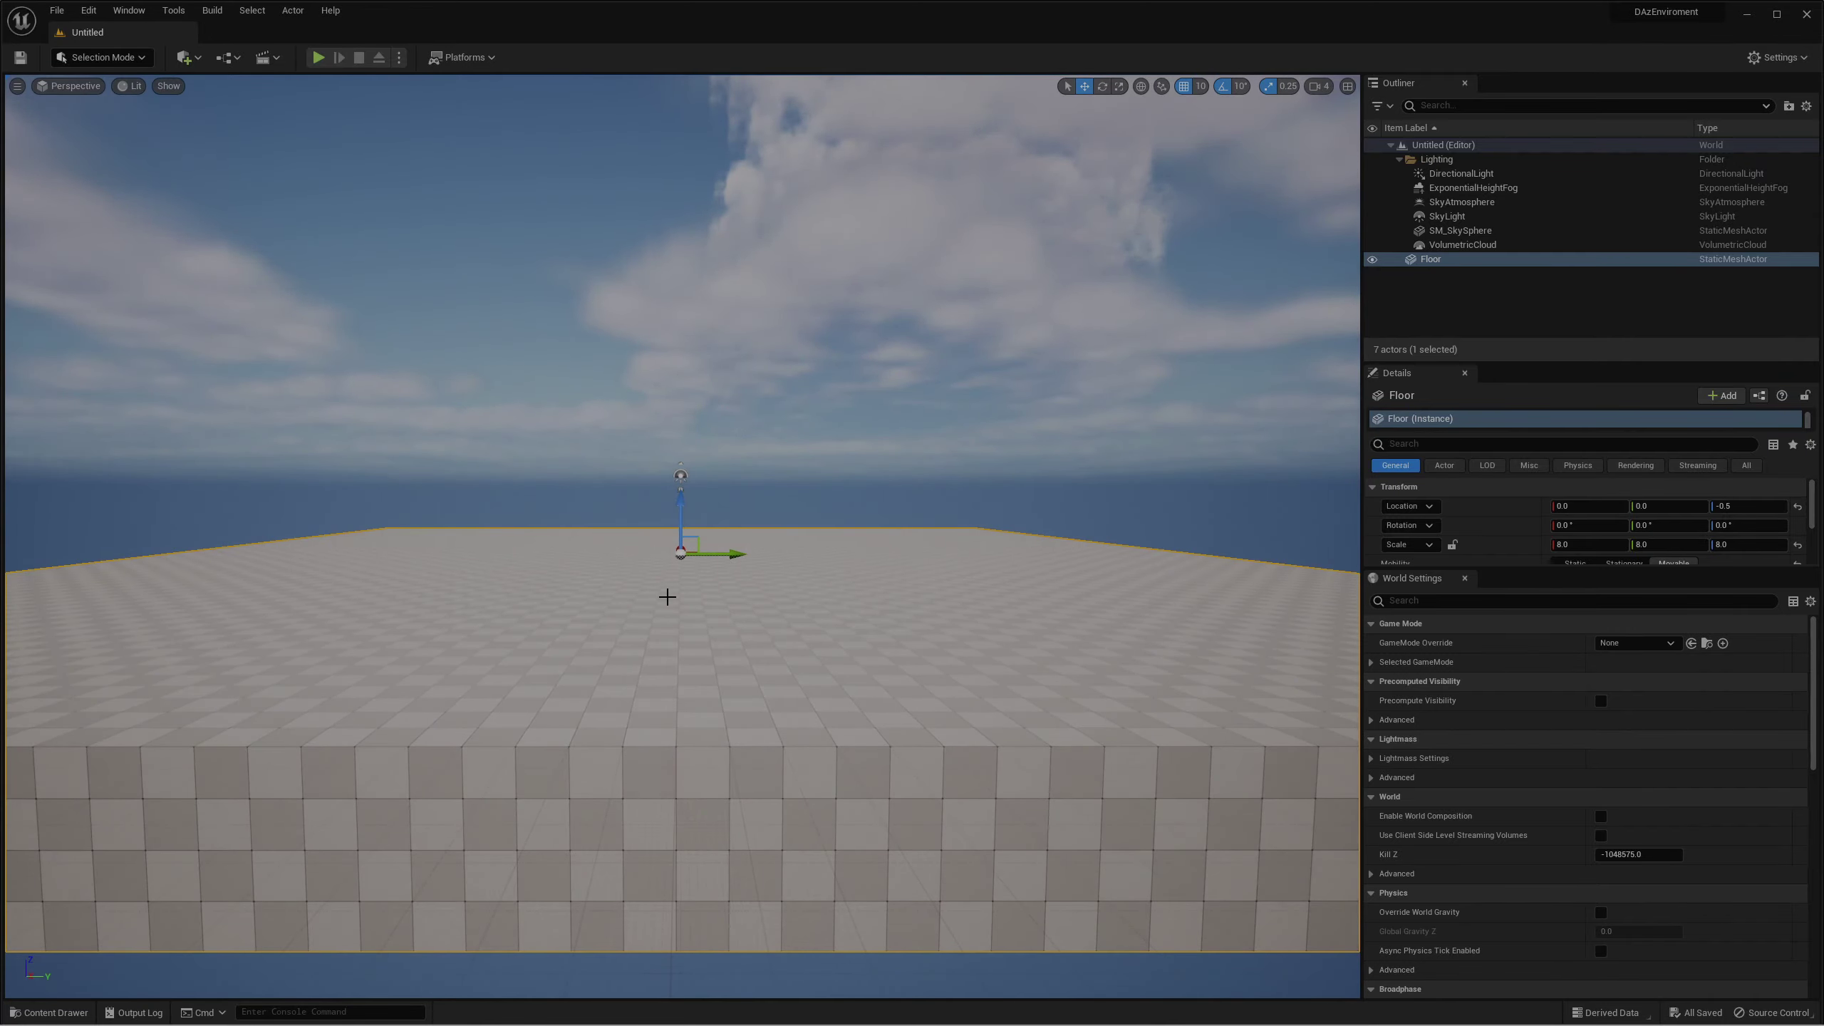
key("Delete")
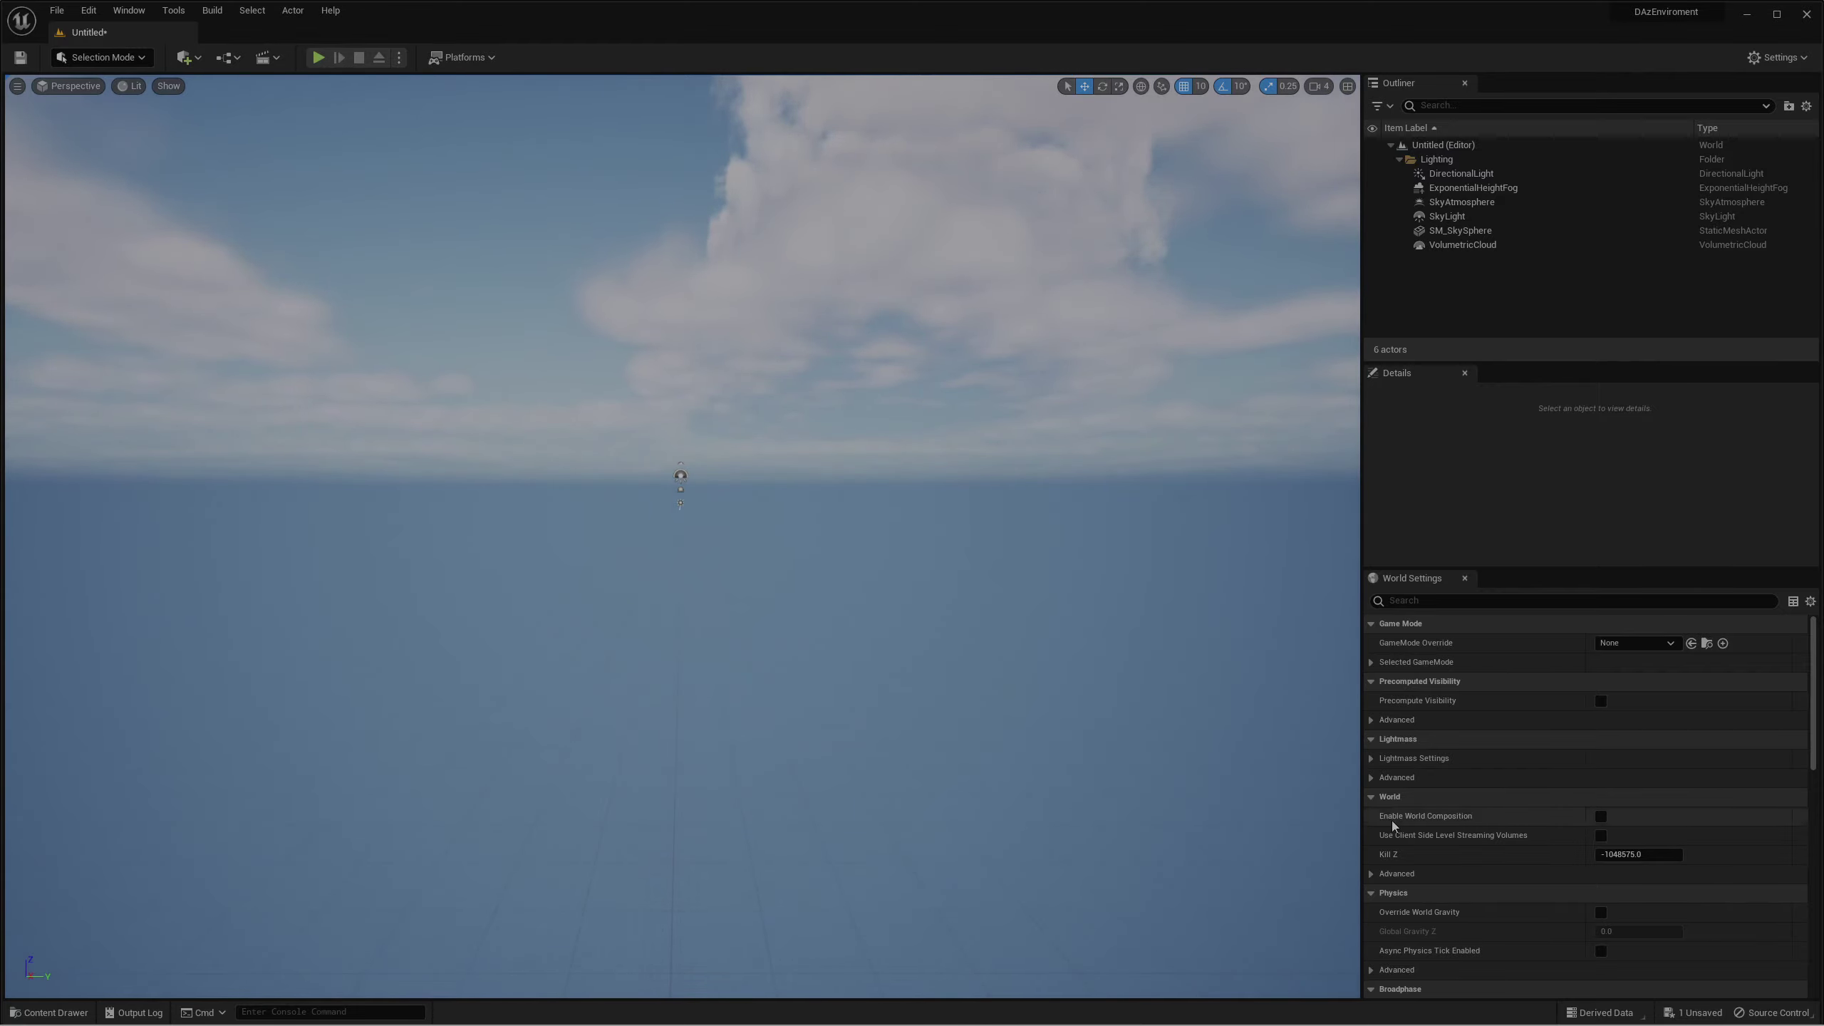
Step: Save the unsaved Untitled level
left_click(1694, 1013)
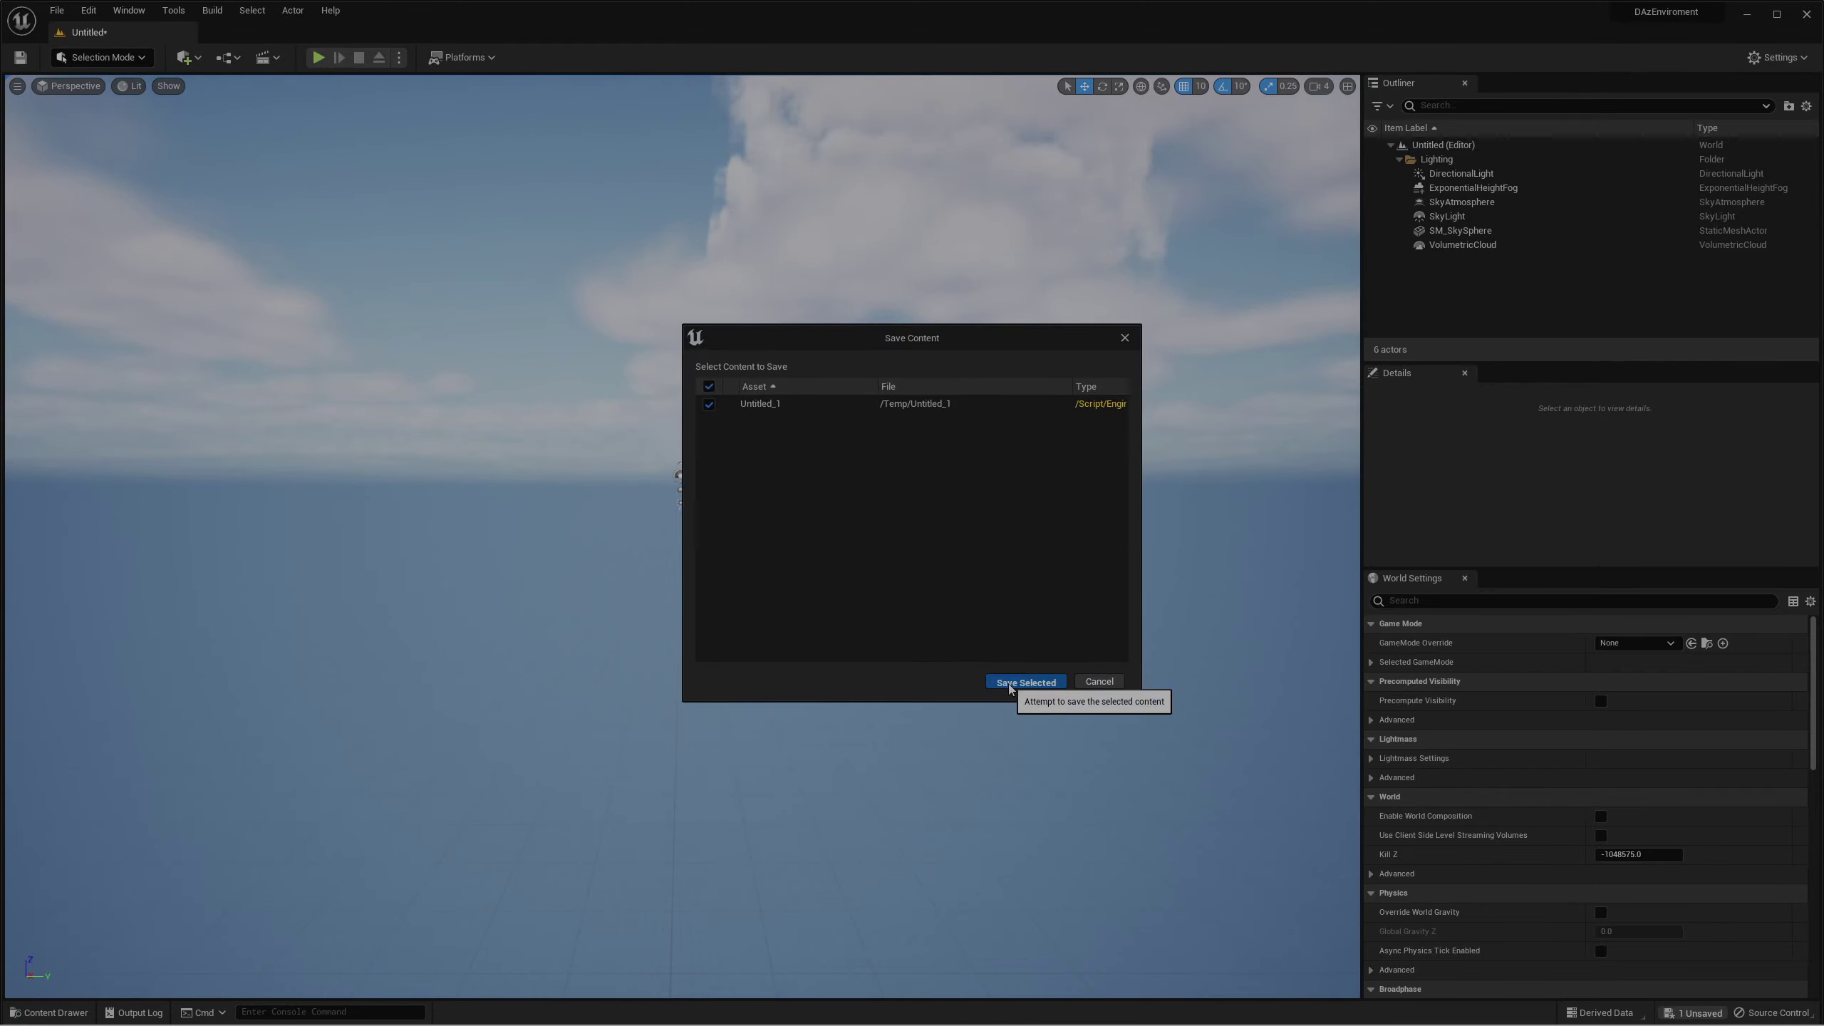
left_click(1019, 682)
left_click(1233, 737)
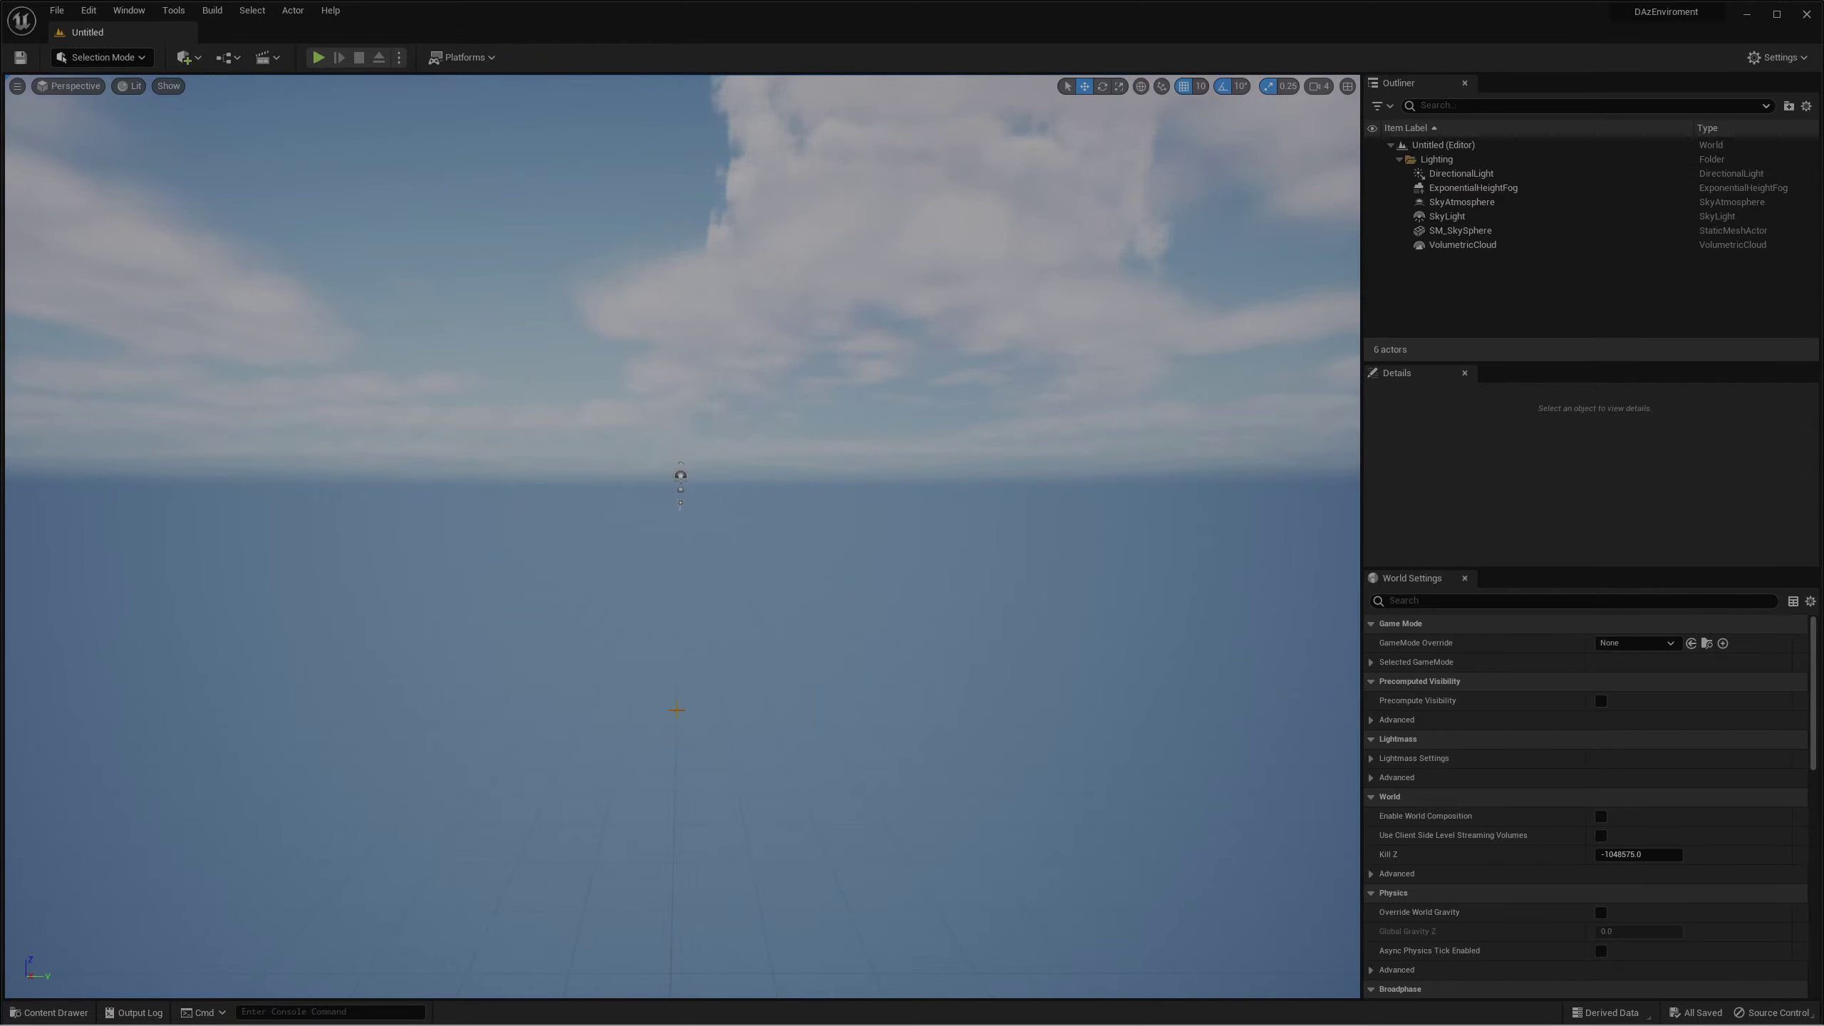
Step: Switch to DAZ Studio and send the Urban Alley Iray group to Unreal as a Static Mesh asset named UrbanAlleyIray
mouse_move(1010, 1023)
left_click(1076, 1009)
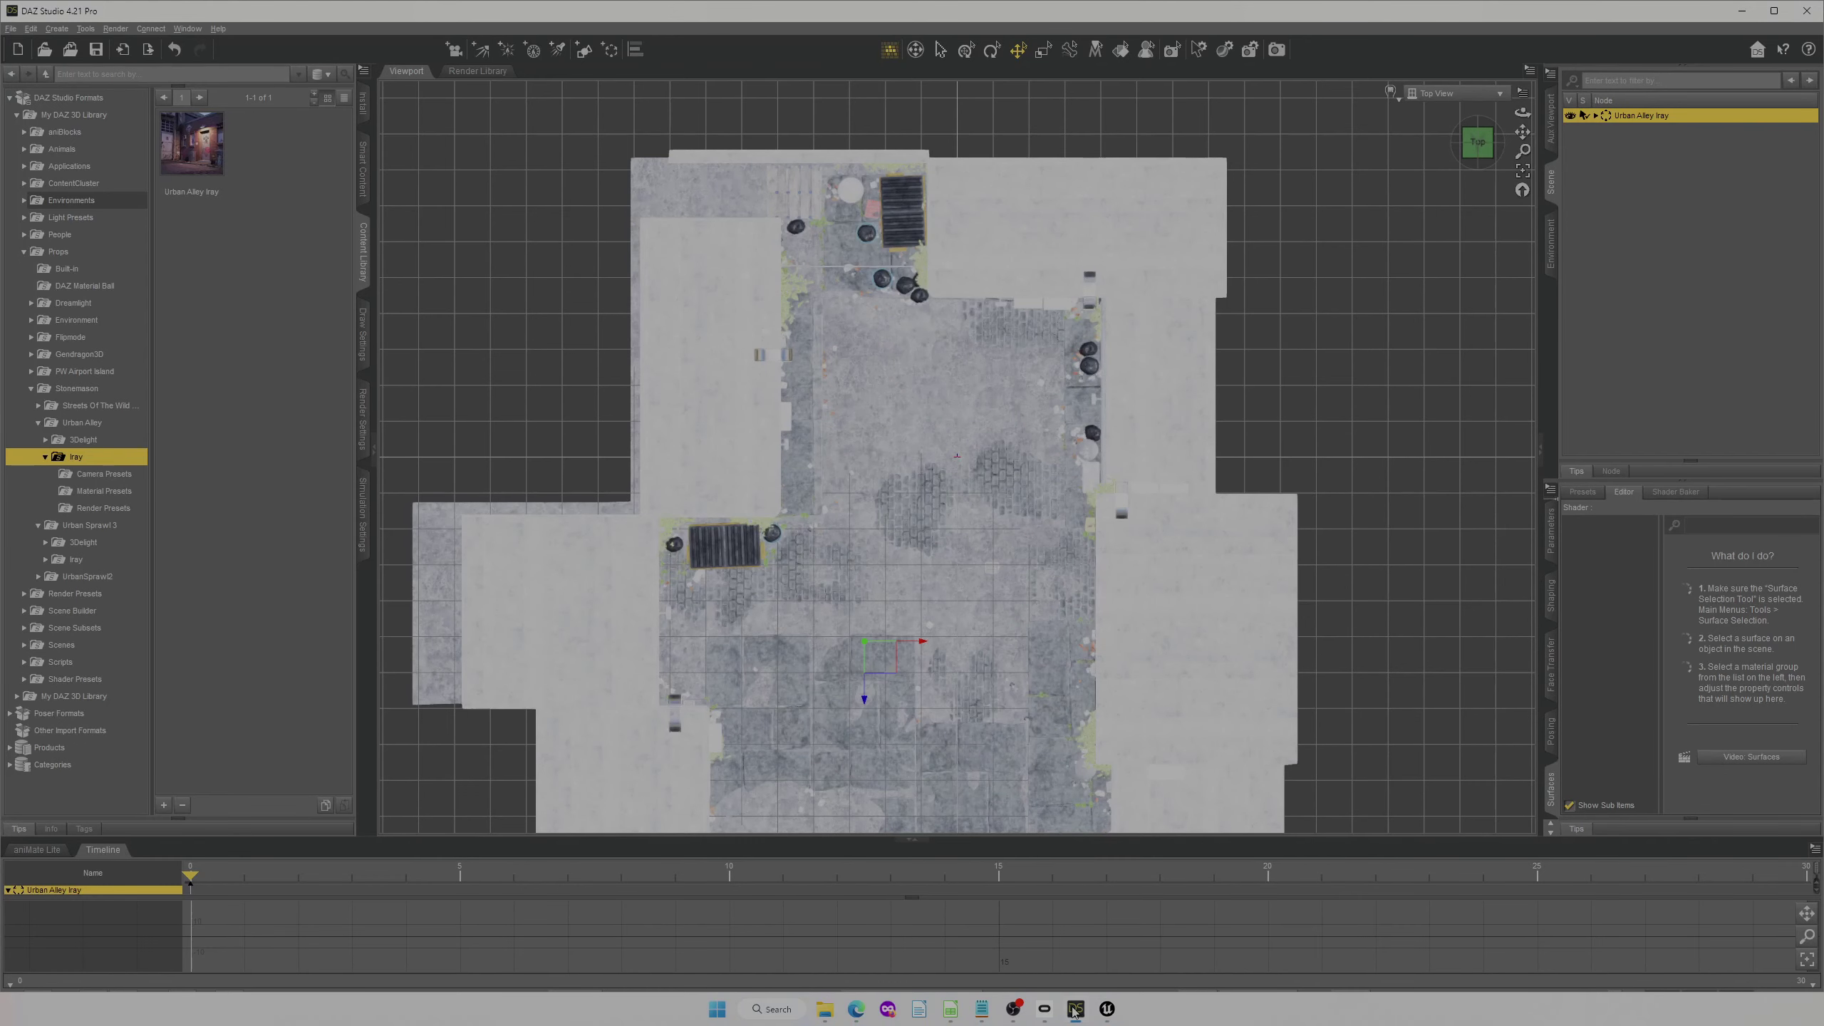
left_click(11, 27)
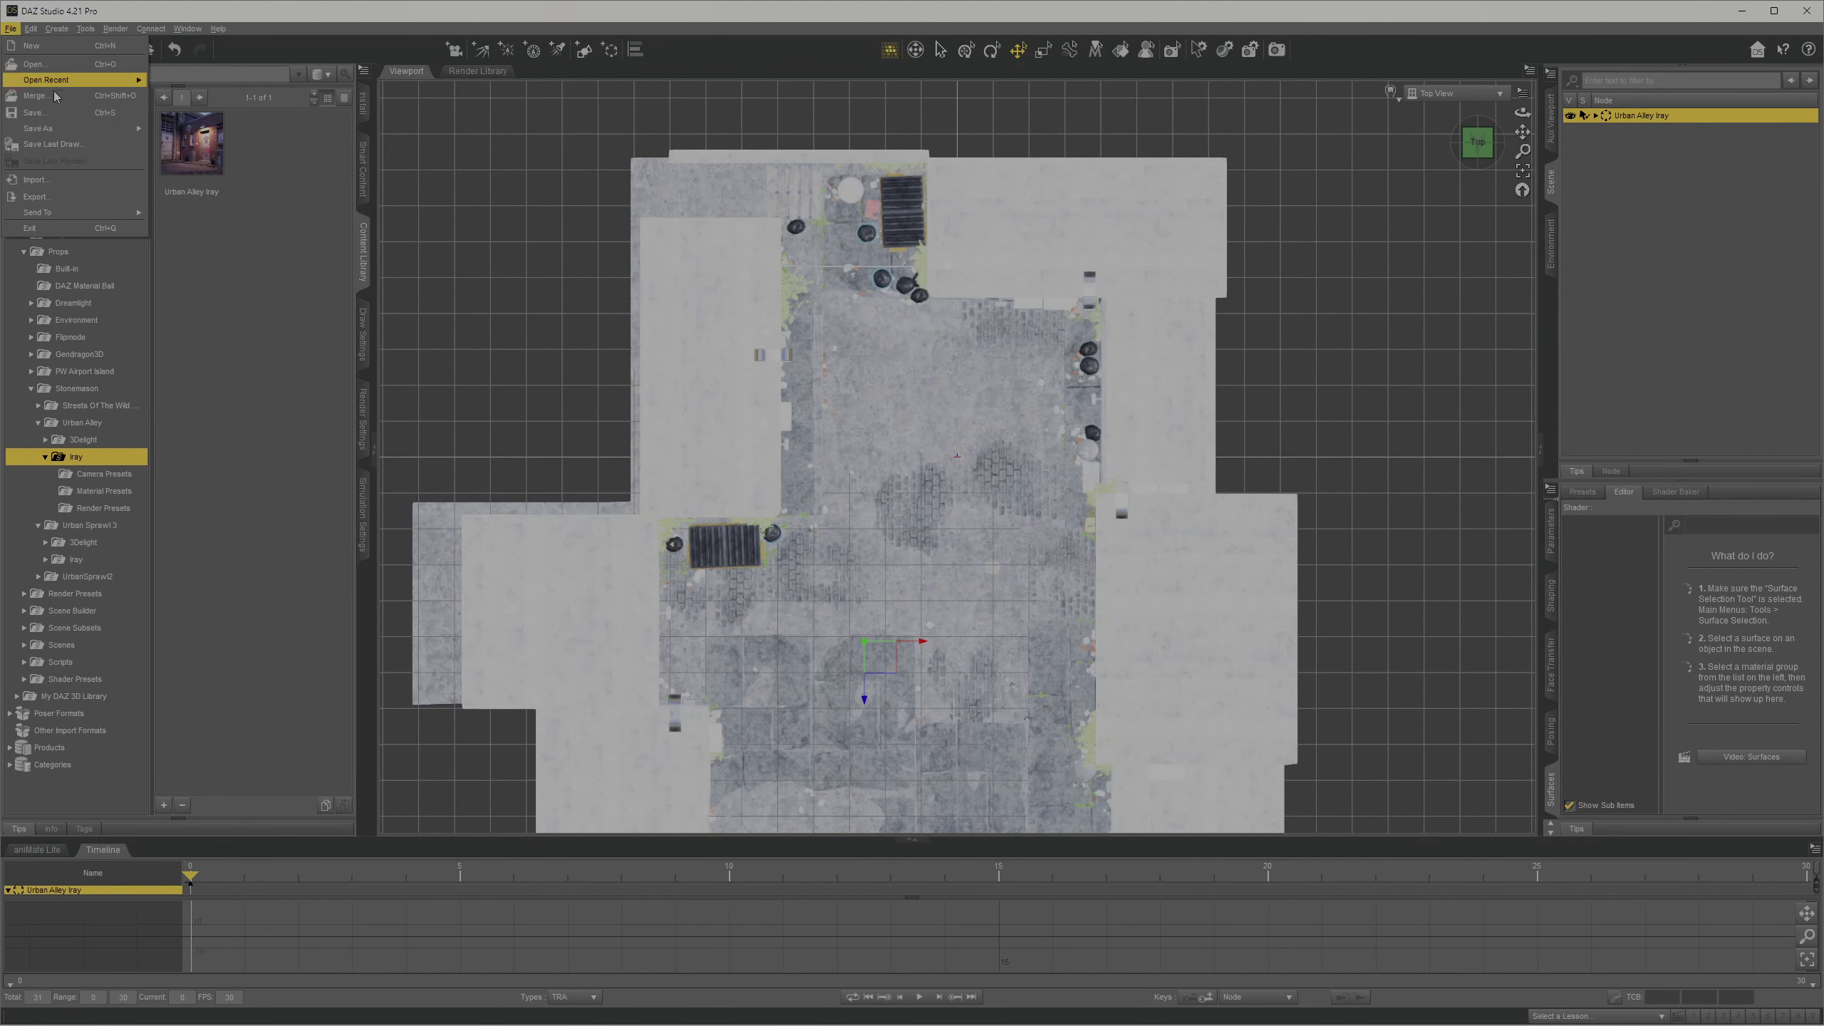
mouse_move(55, 213)
left_click(202, 254)
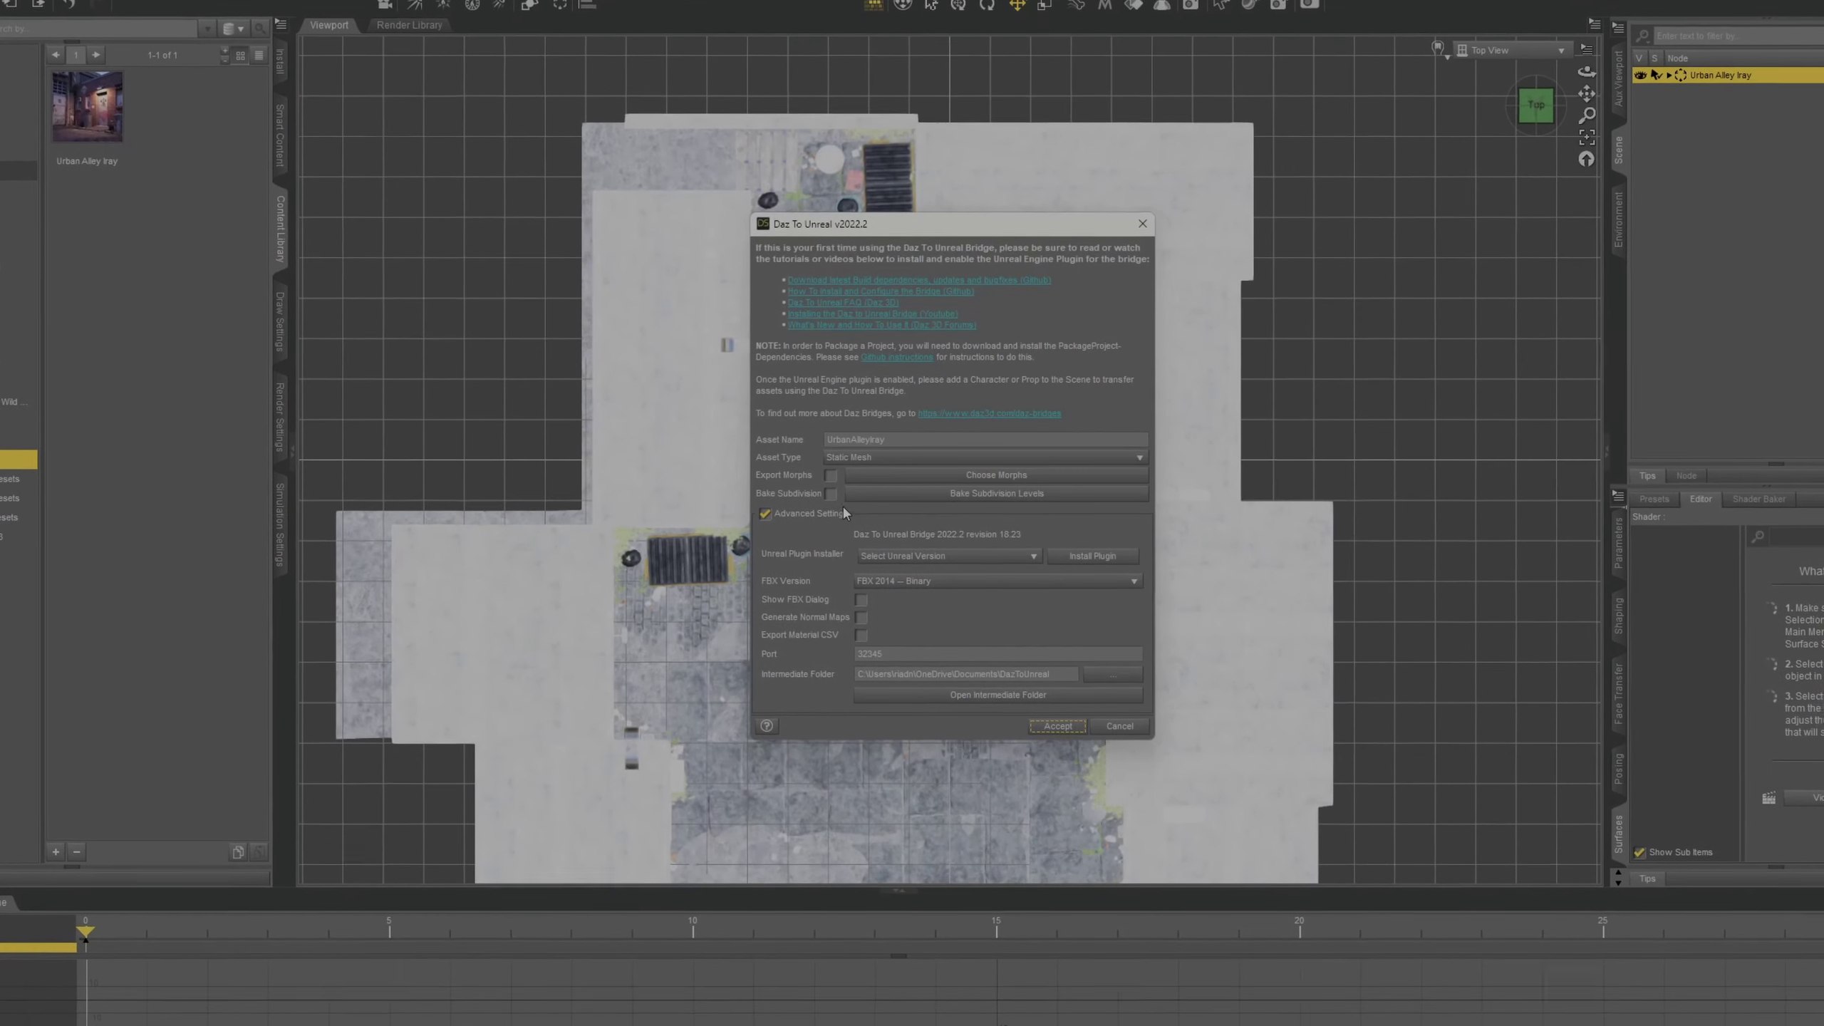
left_click(1059, 730)
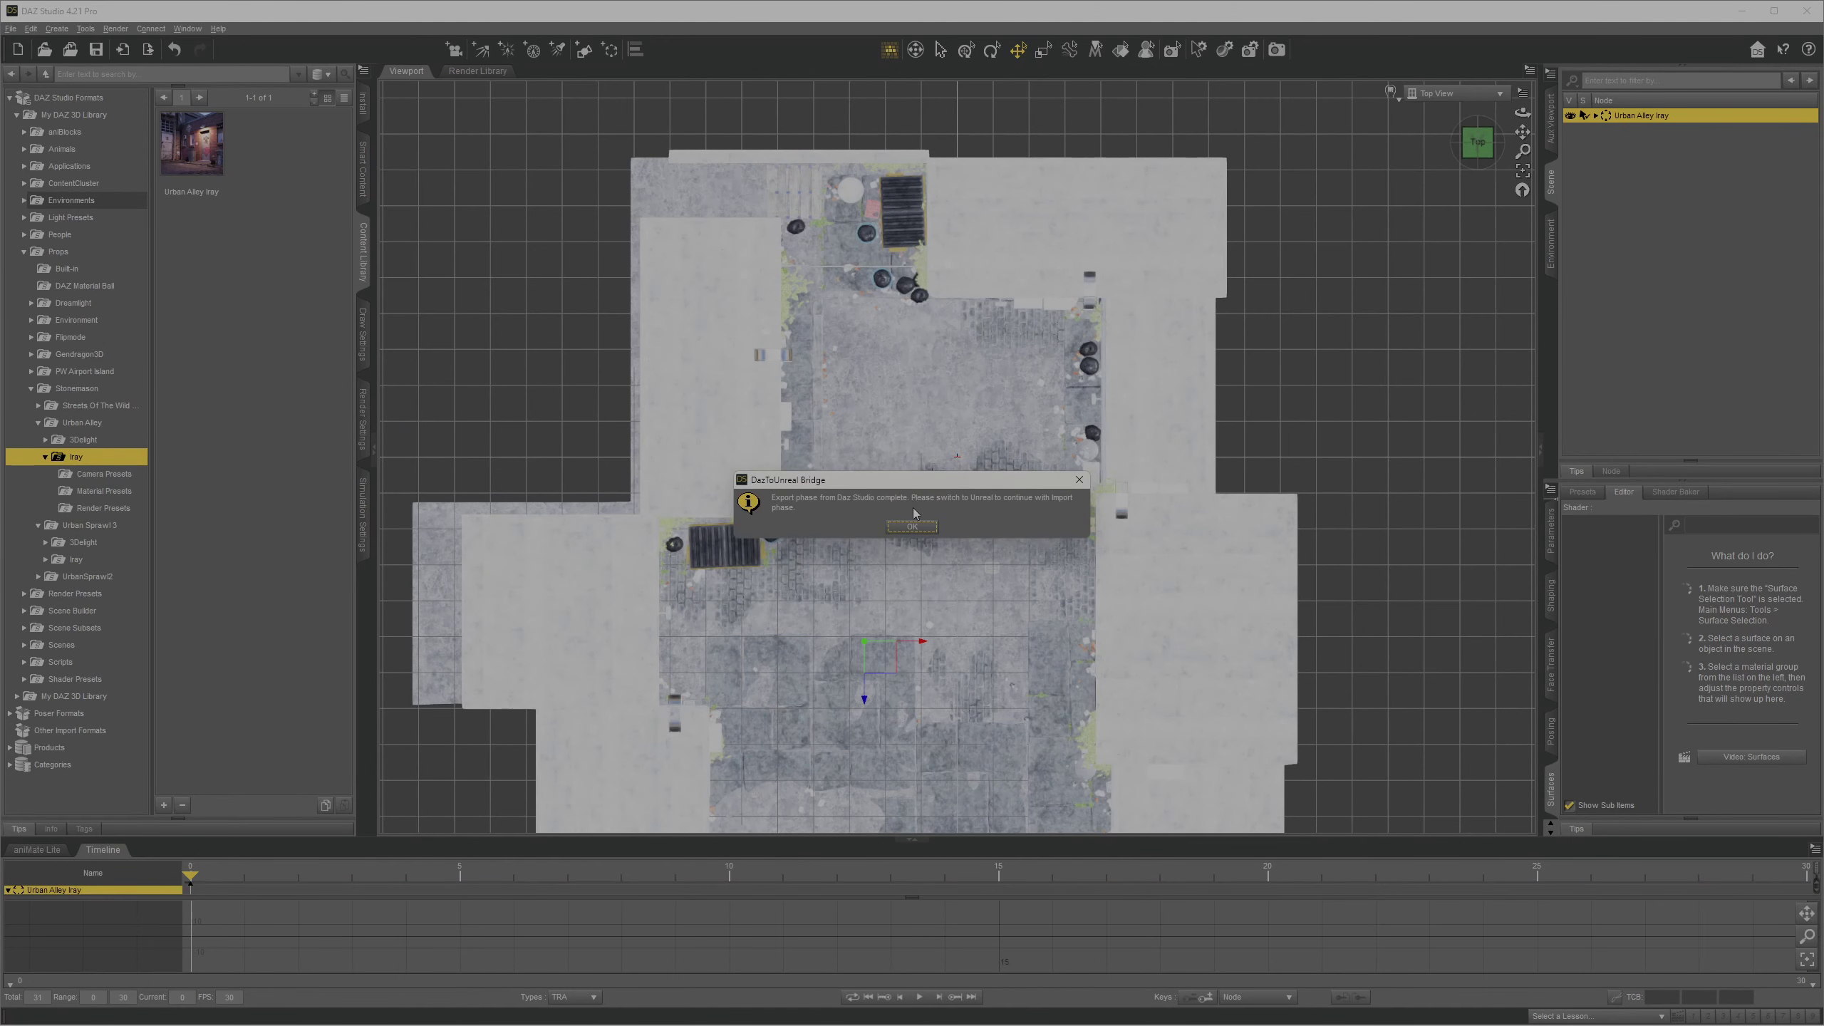
left_click(911, 526)
Step: Switch to Unreal Editor to import the alley, dismiss the FBX import message log and view the imported buildings
mouse_move(1107, 1009)
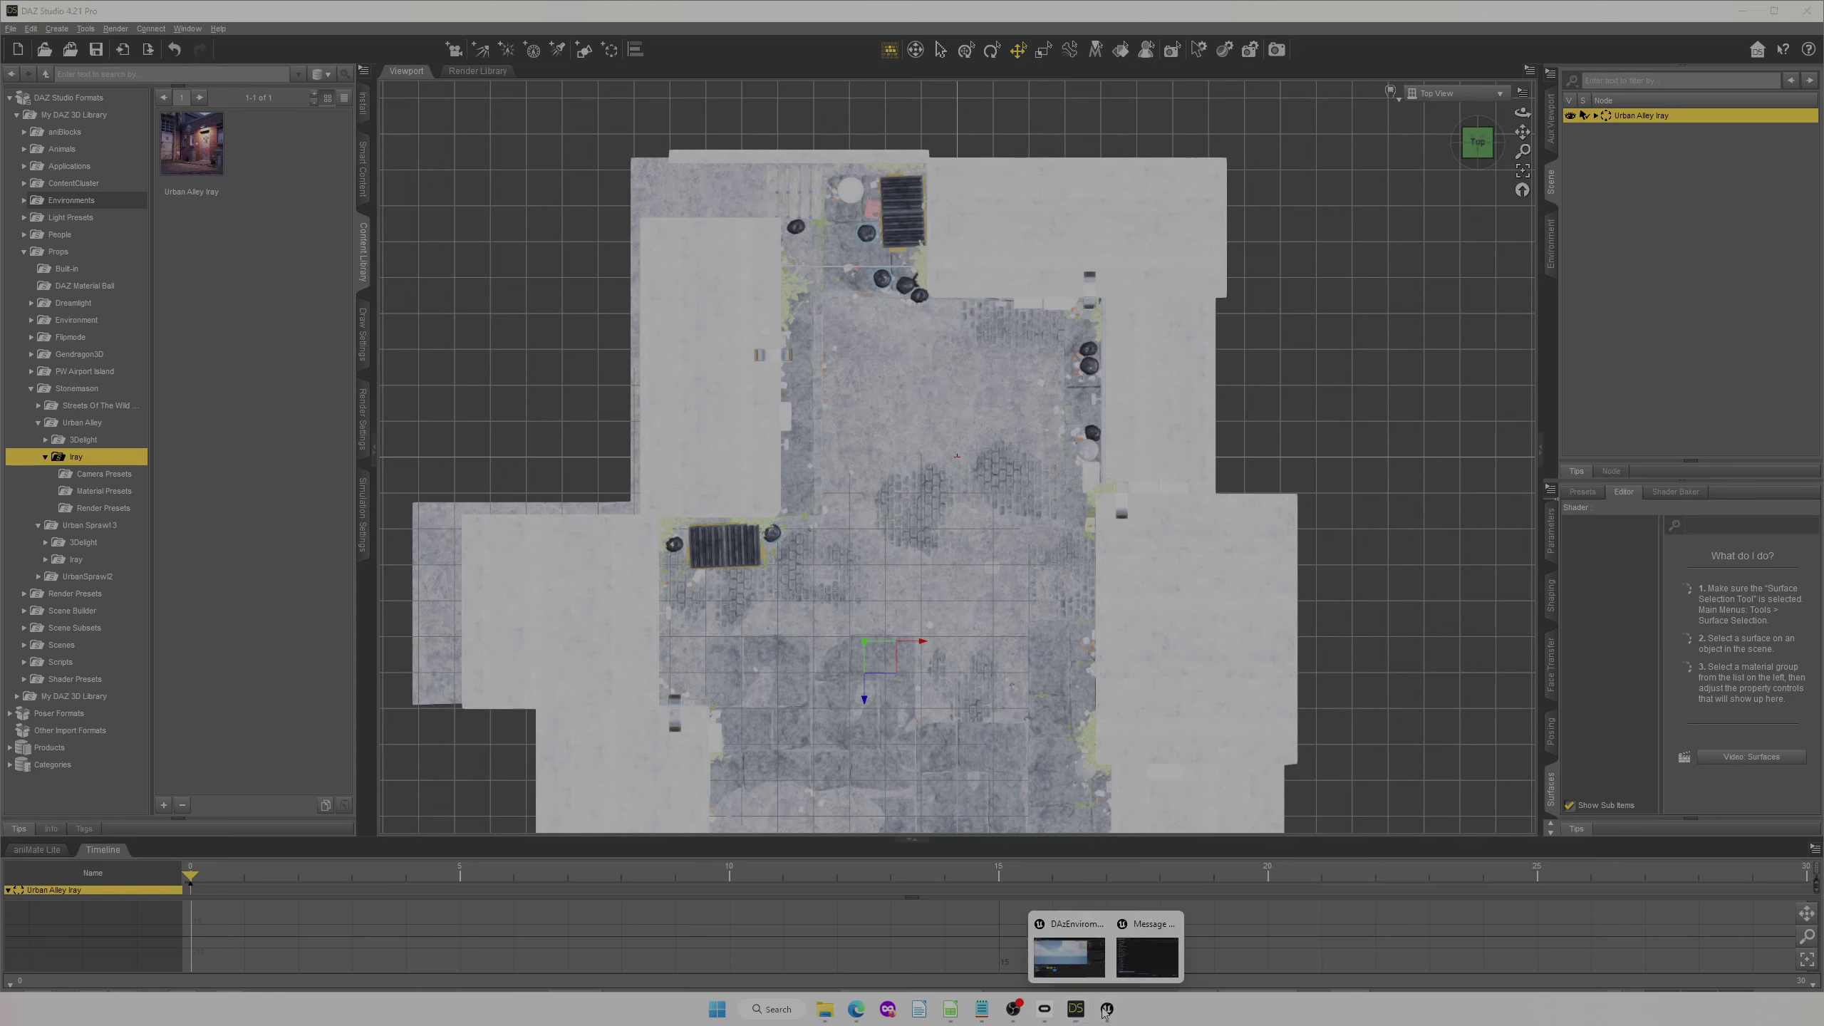
left_click(1077, 954)
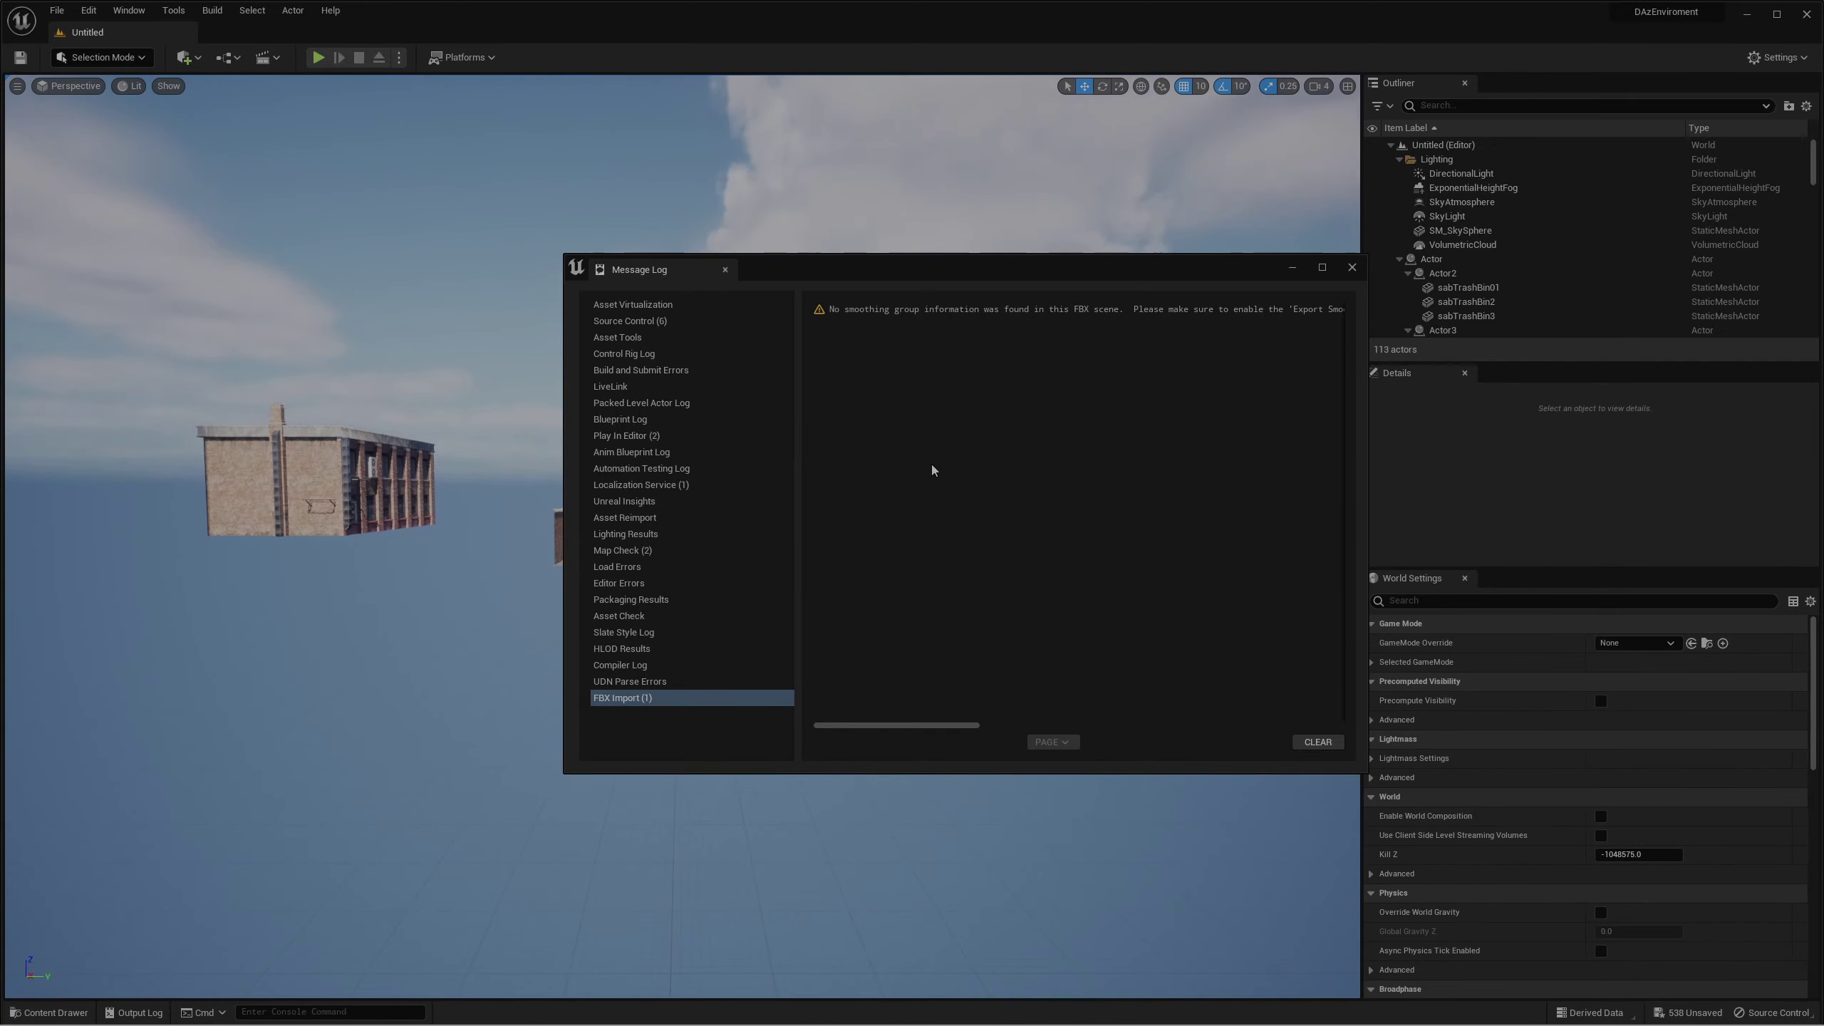
left_click_drag(1038, 273, 924, 264)
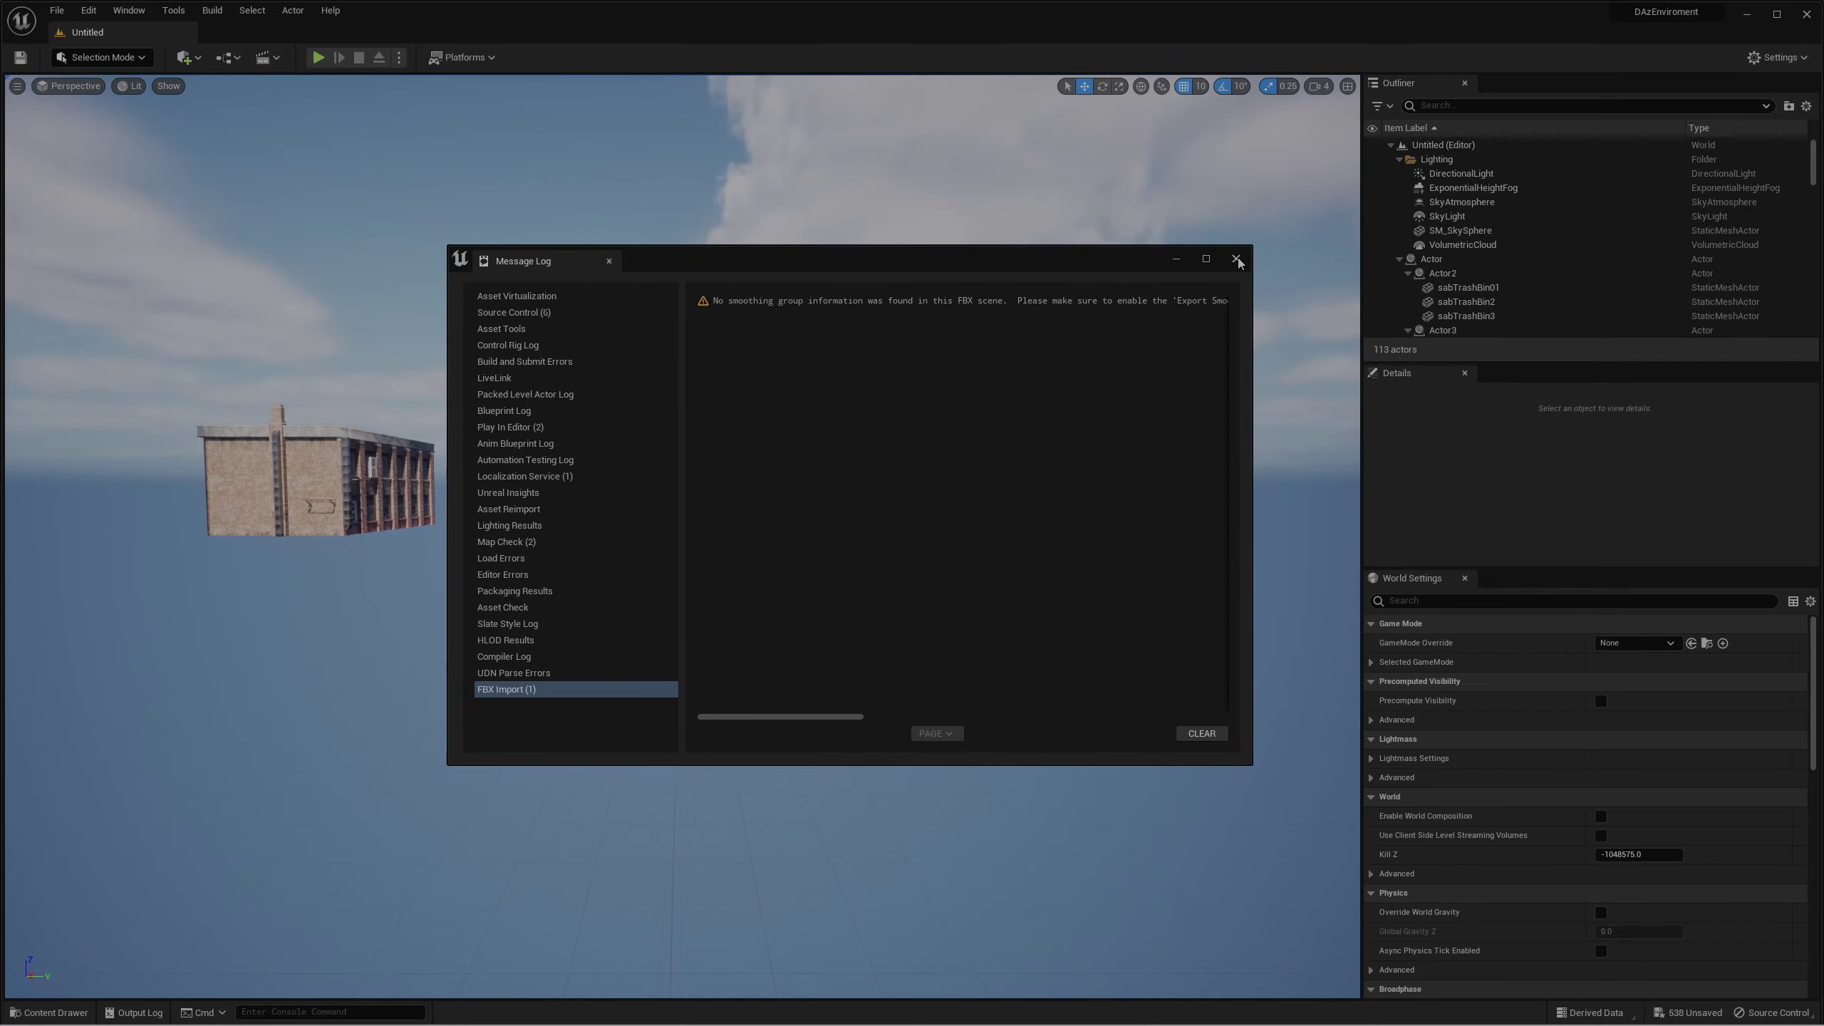
left_click(1236, 258)
left_click_drag(868, 501, 903, 515)
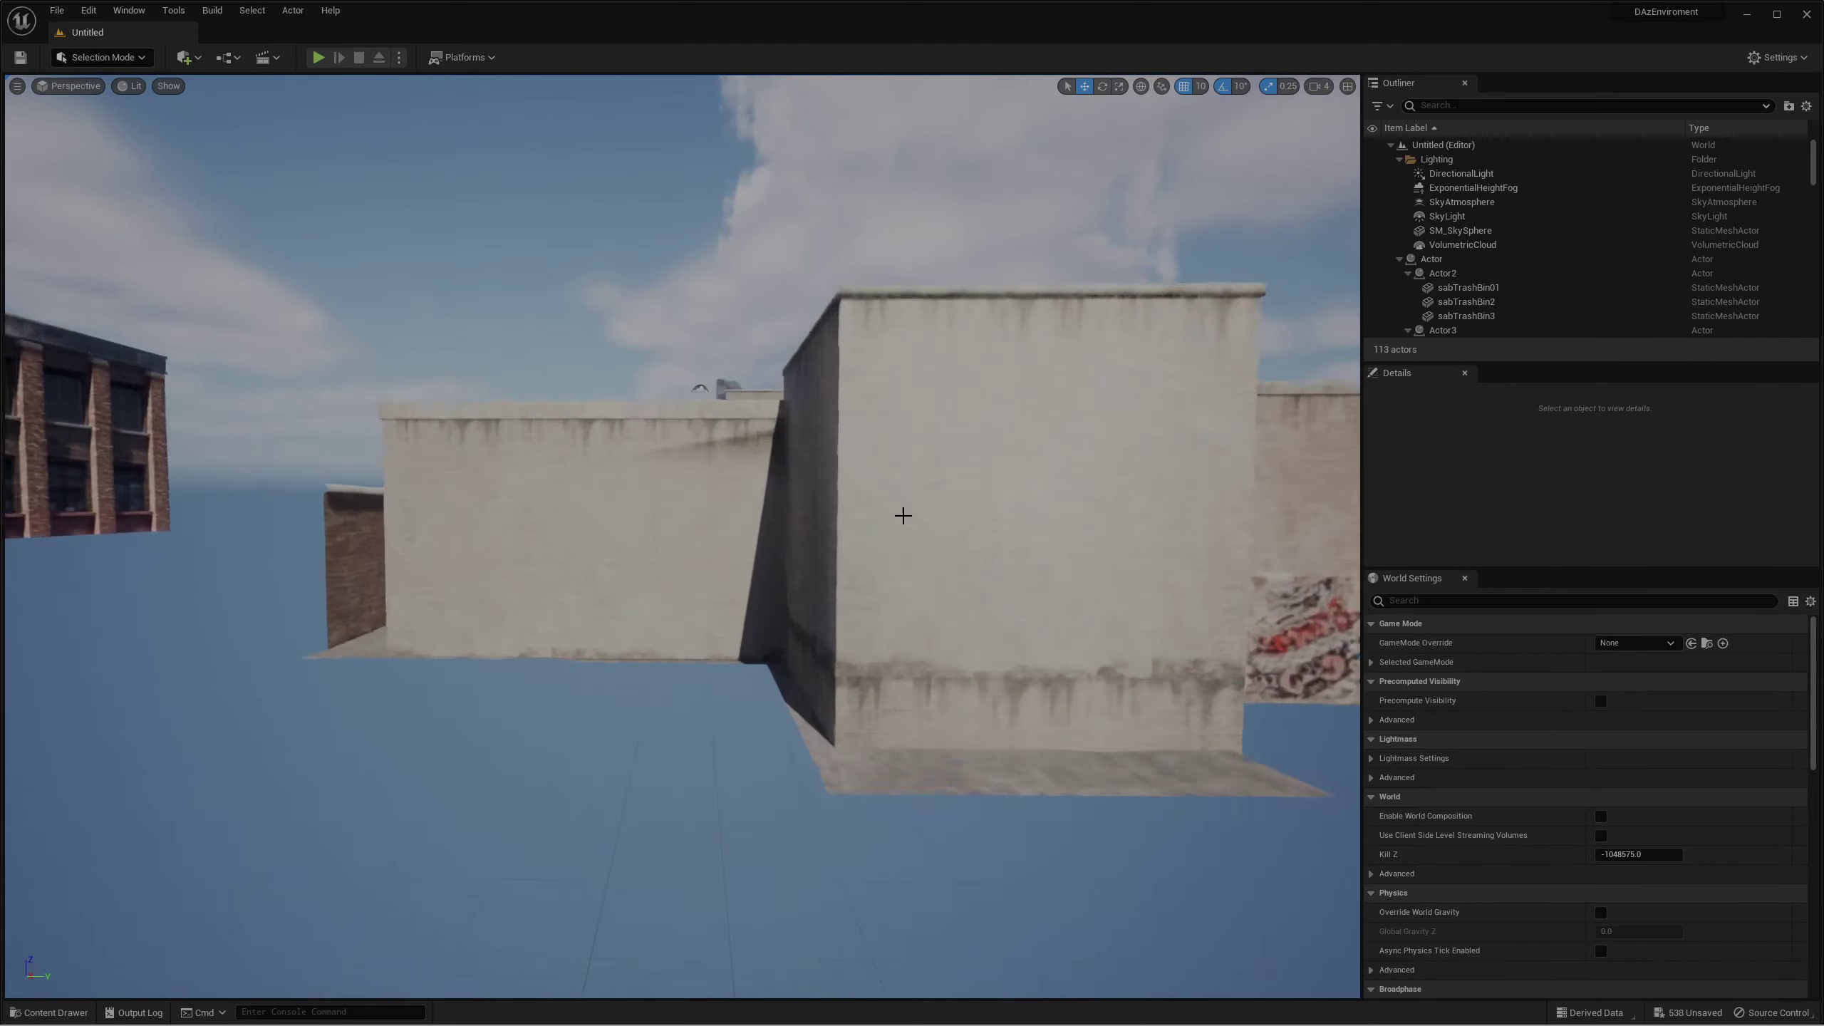